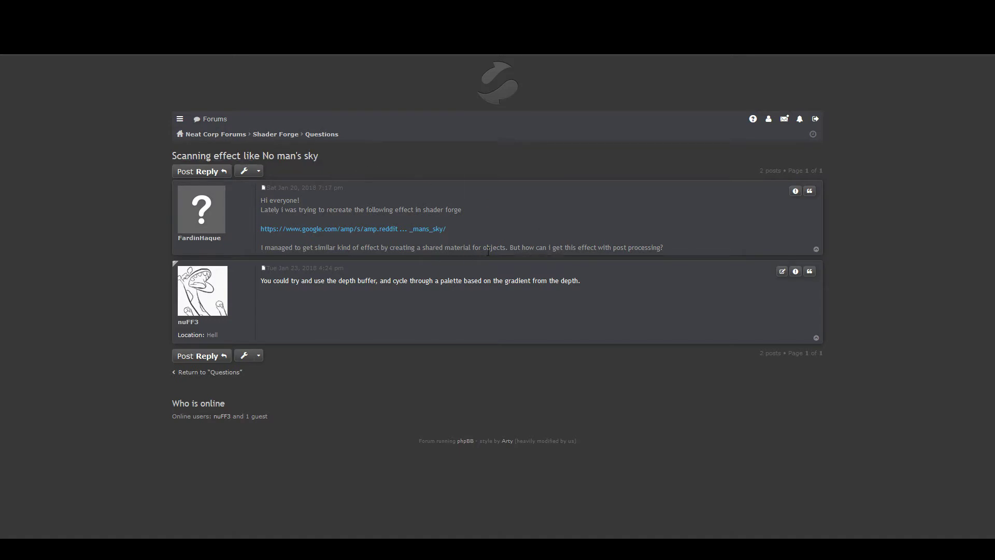
# Read the forum question about achieving the No Man's Sky scanning effect with post processing, and the reply suggesting the depth buffer.
pyautogui.moveTo(613, 248); pyautogui.dragTo(662, 248)
pyautogui.click(610, 283)
pyautogui.moveTo(261, 281); pyautogui.dragTo(402, 283)
pyautogui.click(381, 291)
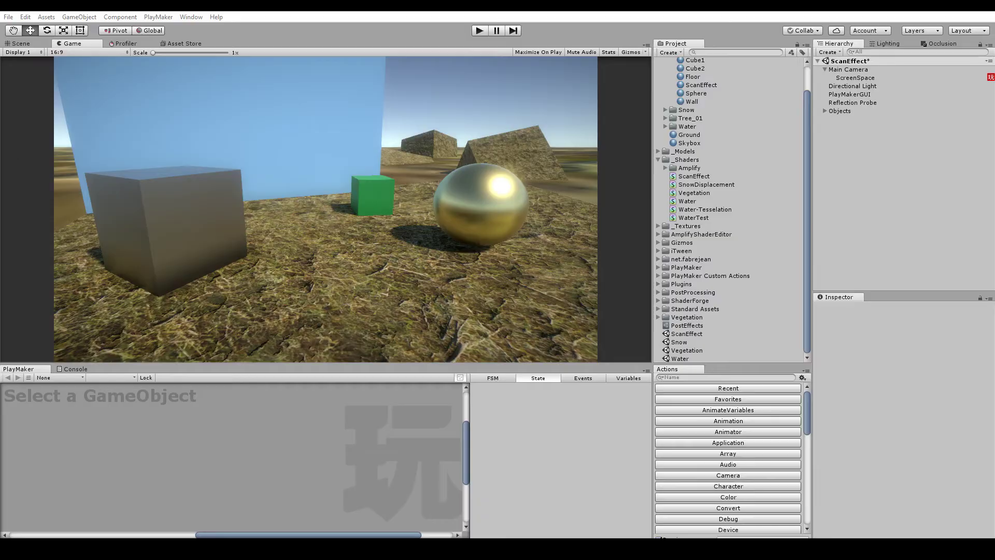
# Open the ScanEffect material's shader in Shader Forge and reposition the editor window over the Unity layout.
pyautogui.scroll(2, 708, 145)
pyautogui.click(708, 112)
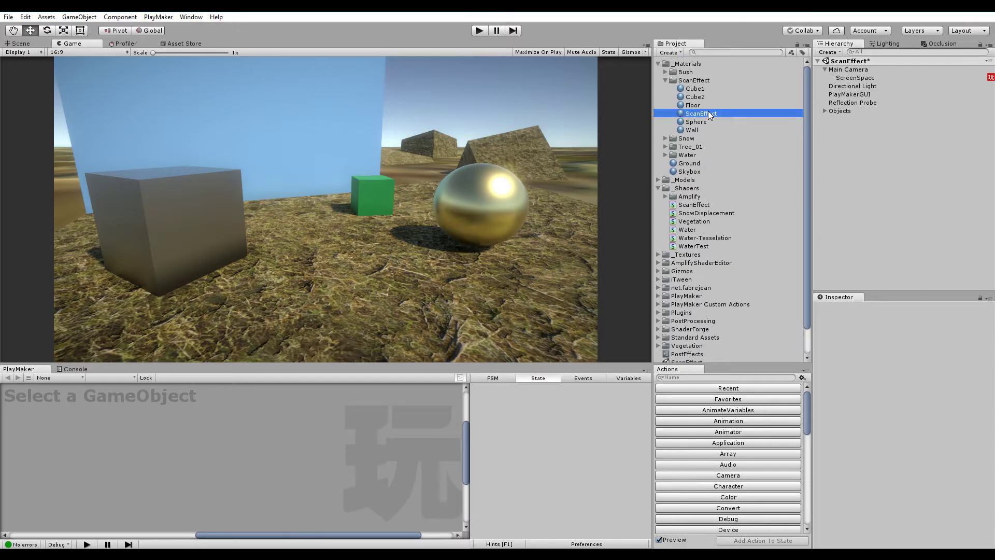
pyautogui.click(896, 332)
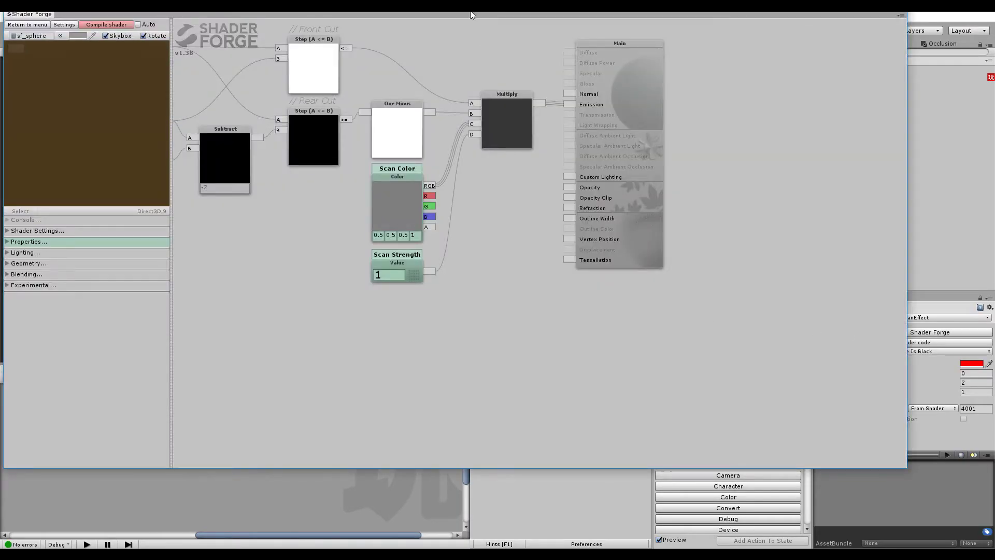
pyautogui.moveTo(471, 14); pyautogui.dragTo(488, 97)
# Move the whole group of scan effect nodes away from Main and disconnect Multiply from Main's Emission input.
pyautogui.moveTo(409, 181); pyautogui.dragTo(628, 245, button='middle')
pyautogui.moveTo(511, 161); pyautogui.dragTo(469, 185, button='middle')
pyautogui.moveTo(362, 146); pyautogui.dragTo(445, 313, button='middle')
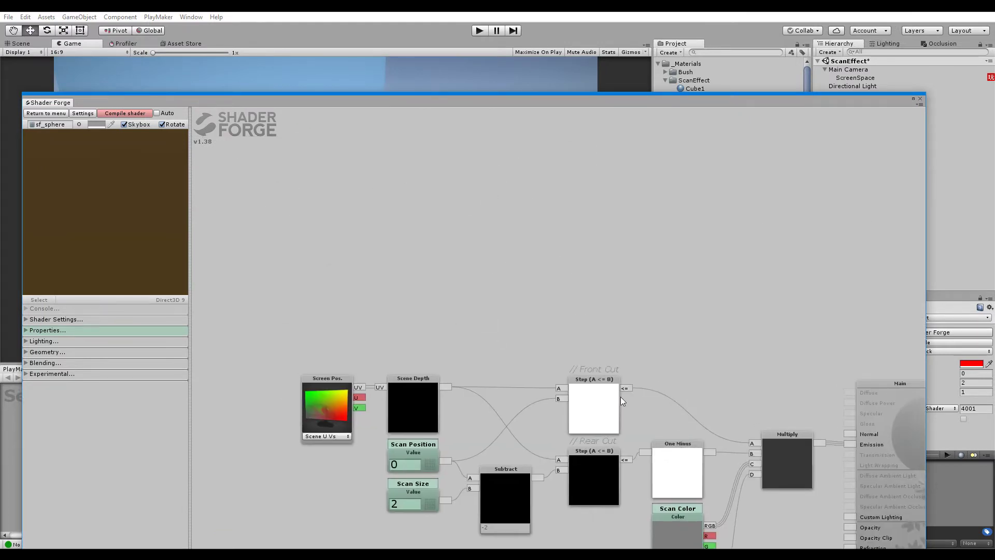
pyautogui.moveTo(695, 386); pyautogui.dragTo(722, 240, button='middle')
pyautogui.keyDown('alt'); pyautogui.moveTo(810, 216); pyautogui.dragTo(323, 533); pyautogui.keyUp('alt')
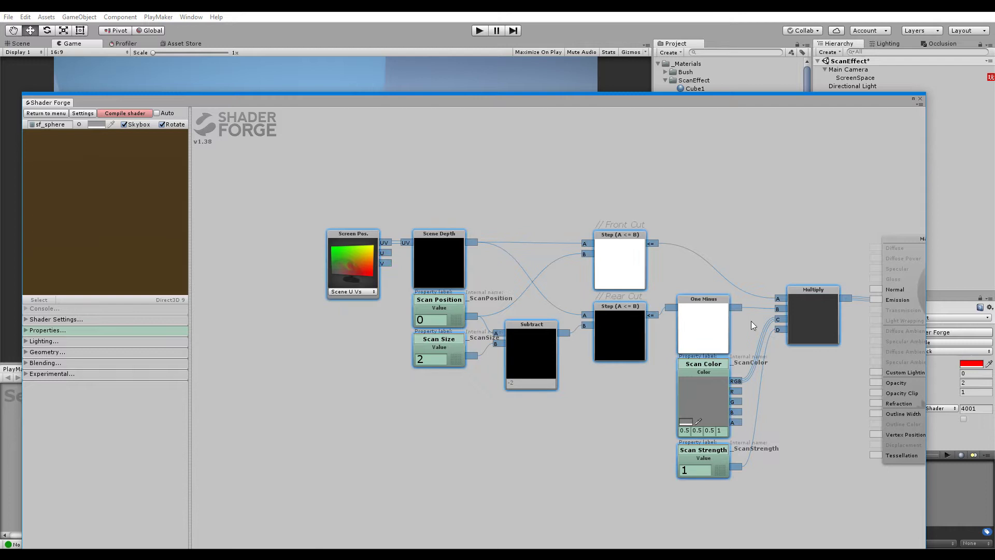
pyautogui.moveTo(809, 308); pyautogui.dragTo(440, 396)
pyautogui.keyDown('alt'); pyautogui.moveTo(576, 389); pyautogui.dragTo(495, 328, button='right'); pyautogui.keyUp('alt')
pyautogui.moveTo(491, 317); pyautogui.dragTo(828, 296, button='middle')
pyautogui.click(697, 246)
# Add a new Scene Depth node and place it in the empty area above the existing scan effect nodes.
pyautogui.moveTo(650, 223); pyautogui.dragTo(562, 256, button='middle')
pyautogui.moveTo(532, 118); pyautogui.dragTo(495, 244, button='middle')
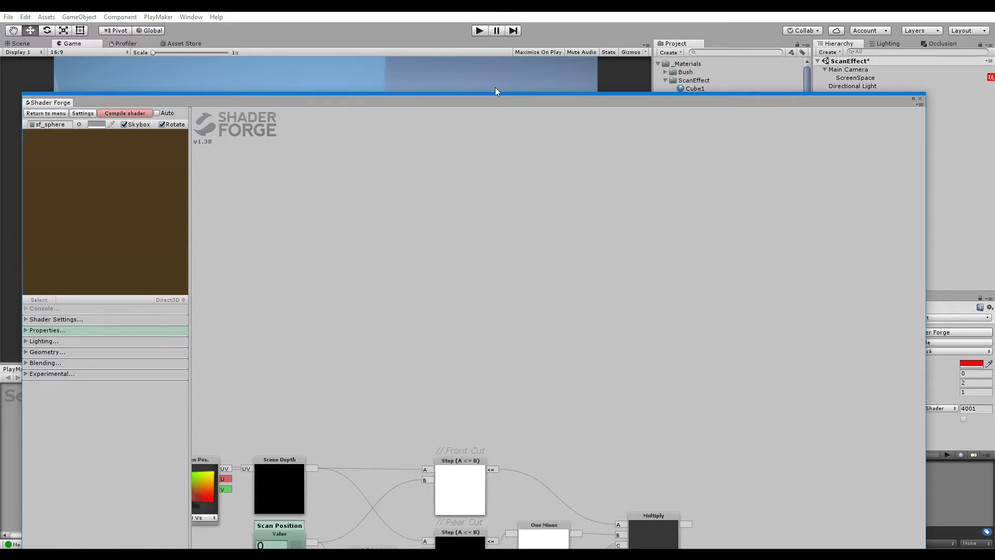
pyautogui.moveTo(495, 89); pyautogui.dragTo(521, 117)
pyautogui.moveTo(466, 325); pyautogui.dragTo(490, 267, button='middle')
pyautogui.press('s')
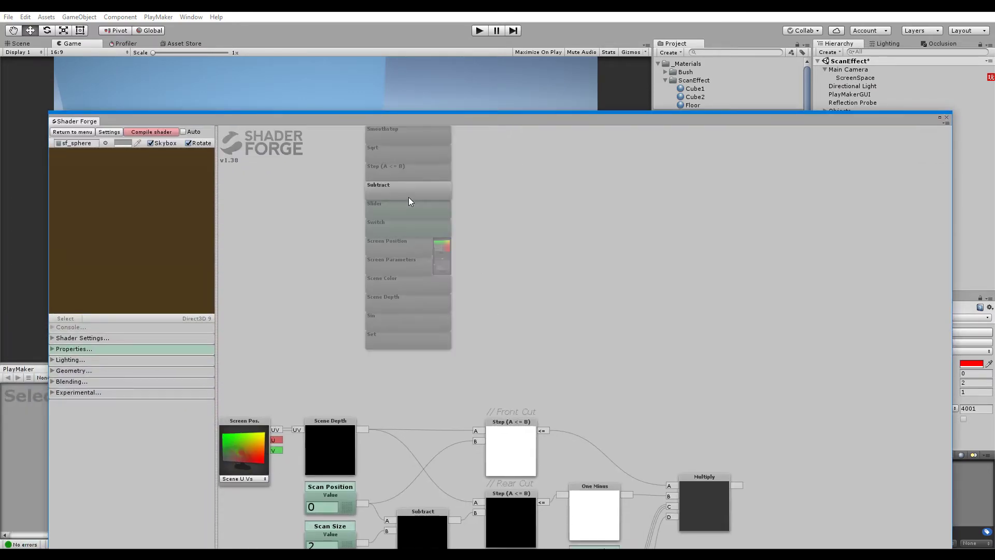
pyautogui.moveTo(409, 197); pyautogui.dragTo(403, 302, button='right')
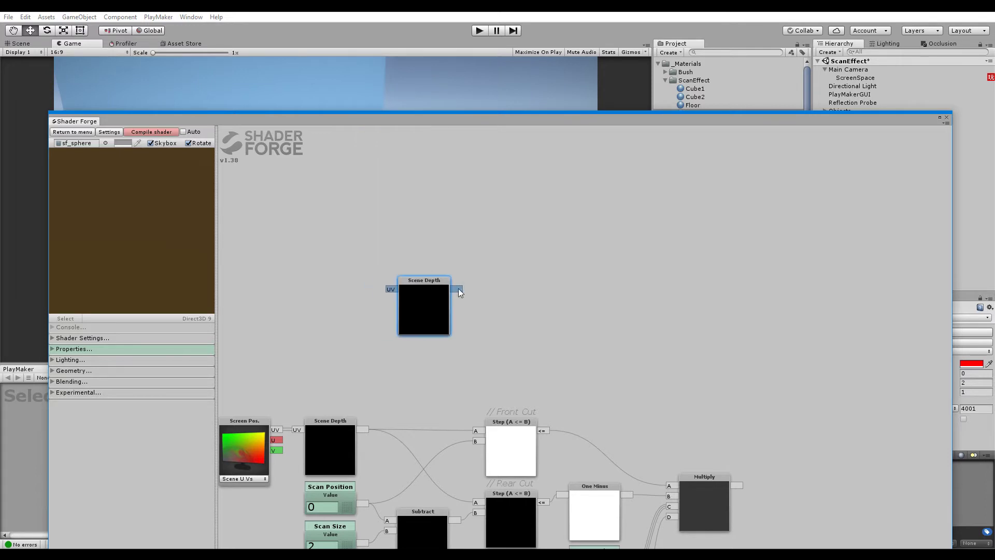
pyautogui.click(361, 294)
pyautogui.moveTo(400, 270); pyautogui.dragTo(315, 262)
pyautogui.moveTo(292, 298); pyautogui.dragTo(409, 300, button='middle')
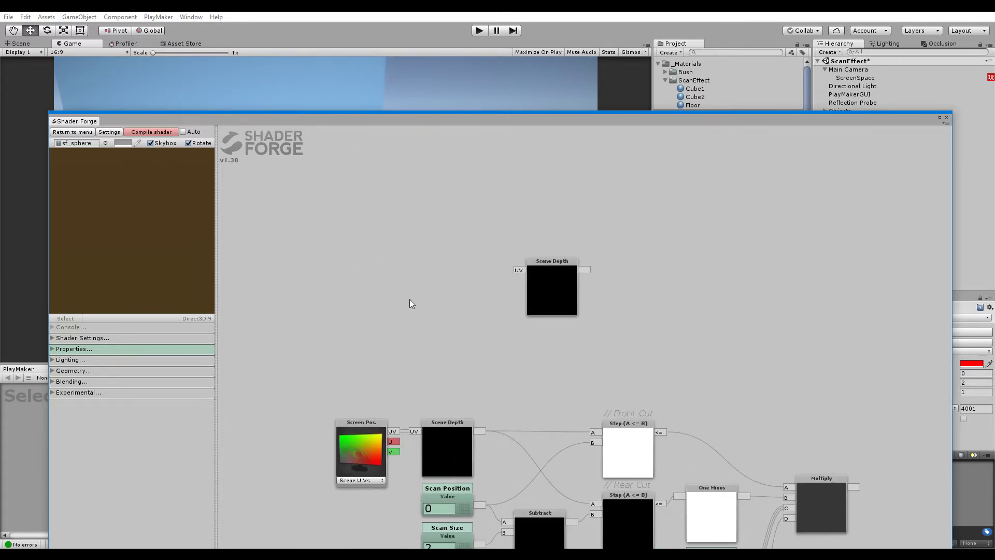
pyautogui.moveTo(567, 273); pyautogui.dragTo(490, 297)
pyautogui.moveTo(419, 273); pyautogui.dragTo(416, 293)
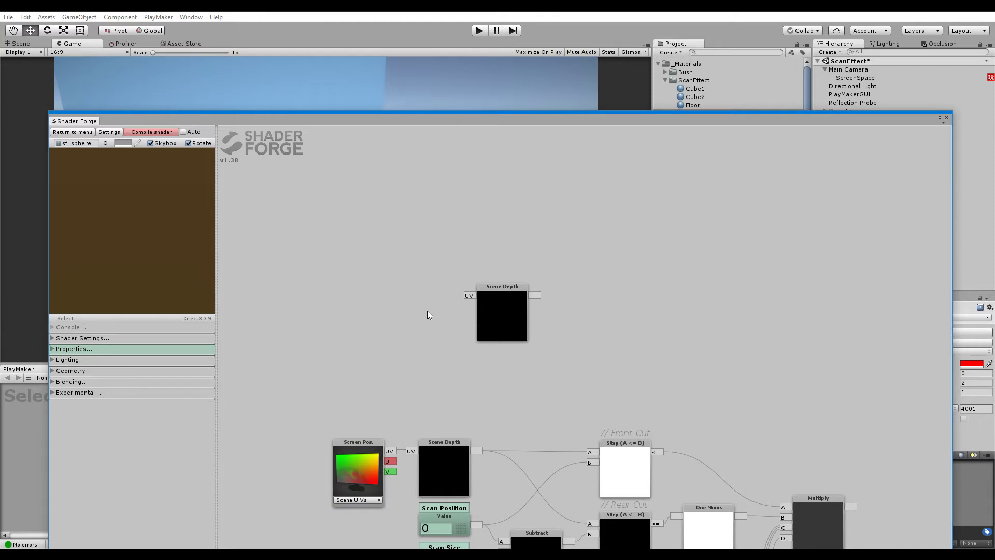
pyautogui.moveTo(517, 304); pyautogui.dragTo(511, 306)
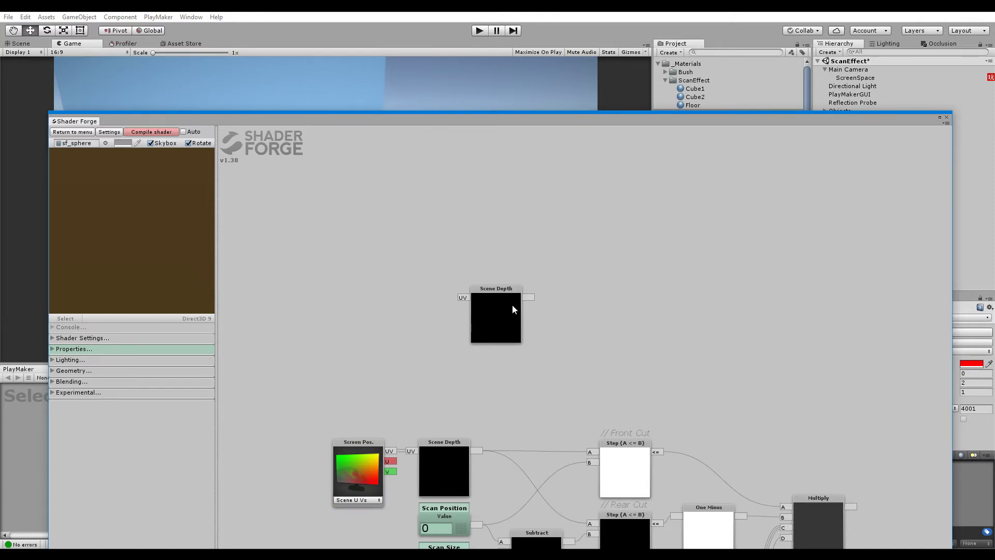
# Add a Screen Position node set to Scene UVs beside the new Scene Depth and connect their UV sockets.
pyautogui.moveTo(468, 119); pyautogui.dragTo(418, 130)
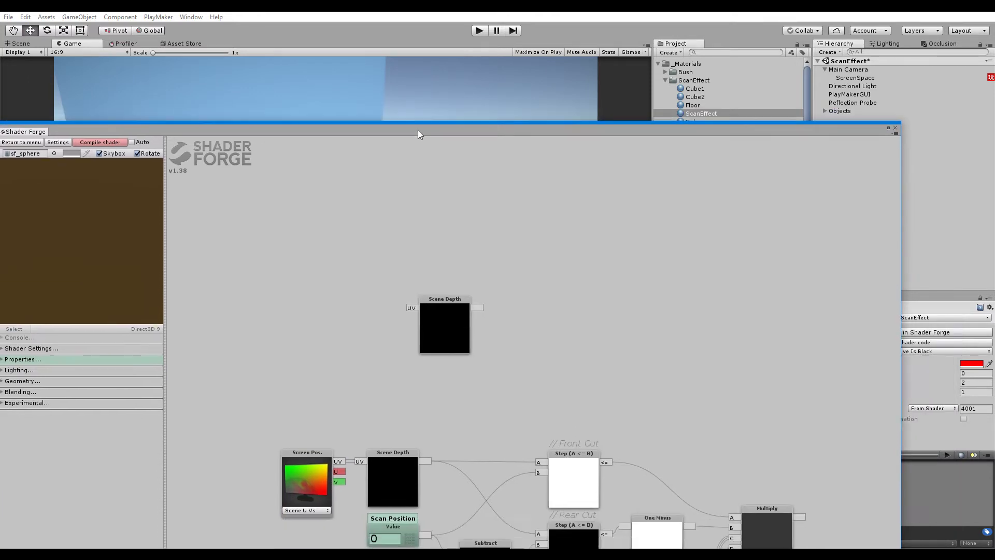
pyautogui.rightClick(268, 267)
pyautogui.click(272, 308)
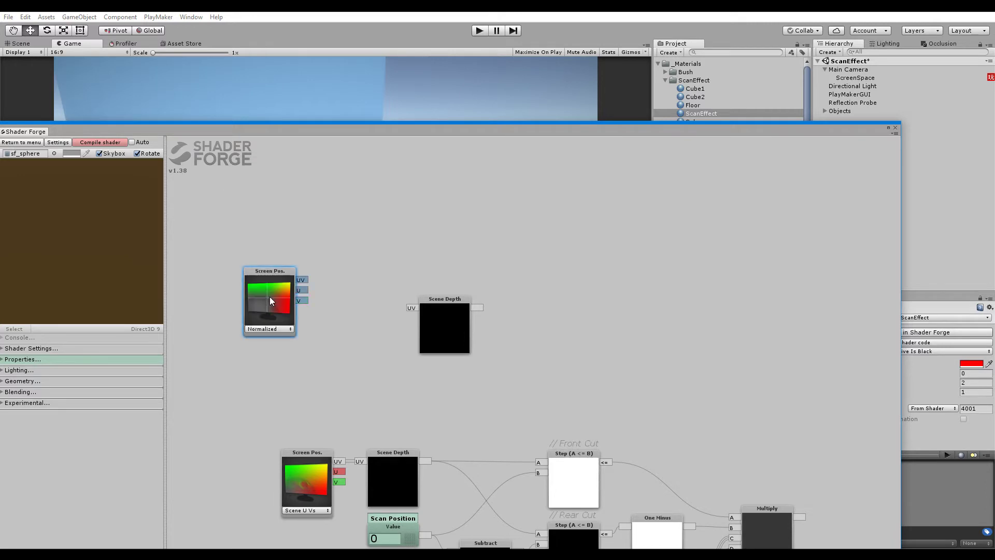
pyautogui.moveTo(269, 300); pyautogui.dragTo(301, 256)
pyautogui.click(293, 289)
pyautogui.click(309, 326)
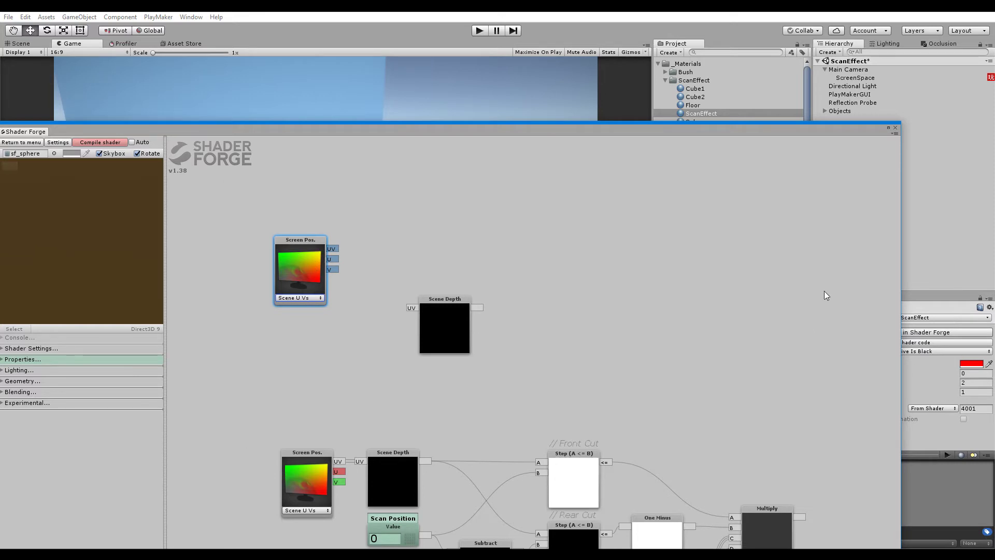
pyautogui.moveTo(334, 249); pyautogui.dragTo(411, 308)
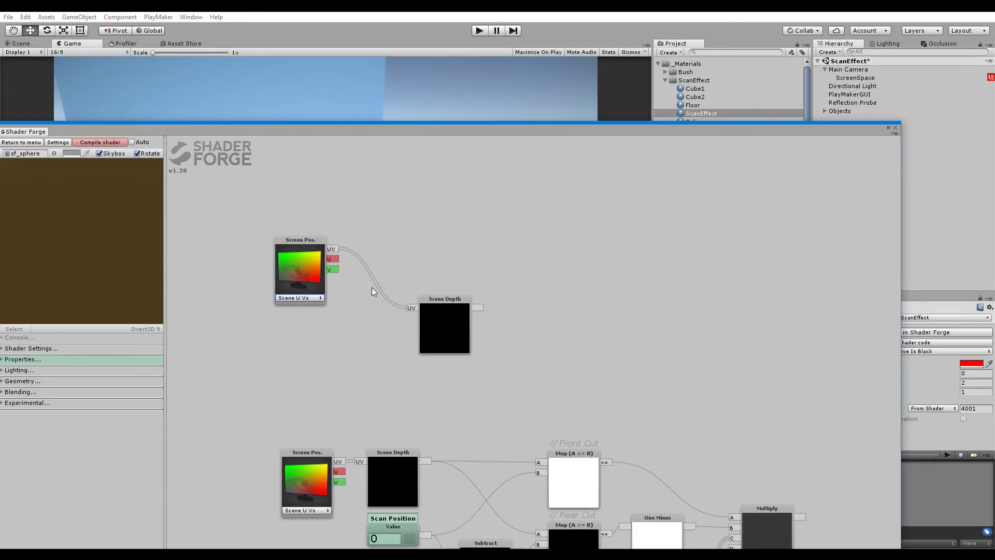
pyautogui.moveTo(308, 260); pyautogui.dragTo(371, 319)
# Bring the new Screen Position and Scene Depth pair and the Main node closer together in the graph.
pyautogui.moveTo(526, 347); pyautogui.dragTo(390, 247, button='middle')
pyautogui.scroll(-3, 455, 275)
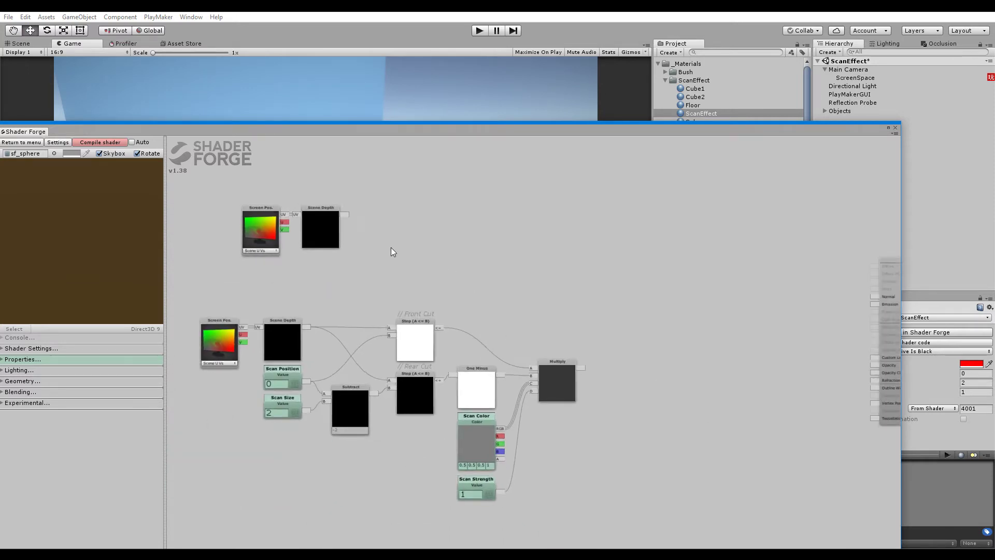
pyautogui.keyDown('alt'); pyautogui.moveTo(330, 204); pyautogui.dragTo(632, 269); pyautogui.keyUp('alt')
pyautogui.moveTo(771, 287); pyautogui.dragTo(542, 279, button='middle')
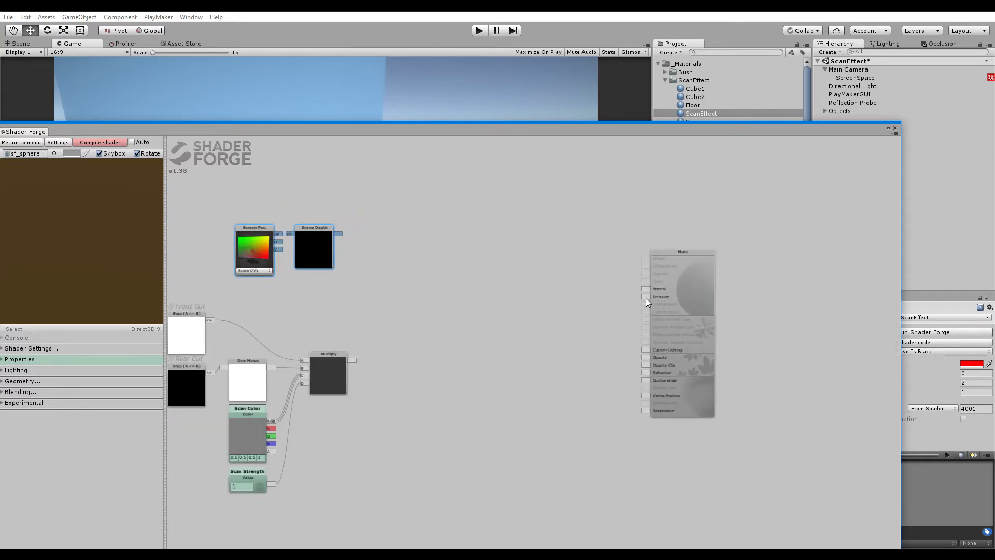
pyautogui.moveTo(663, 294); pyautogui.dragTo(606, 263)
pyautogui.scroll(5, 386, 255)
pyautogui.moveTo(351, 249); pyautogui.dragTo(453, 297, button='middle')
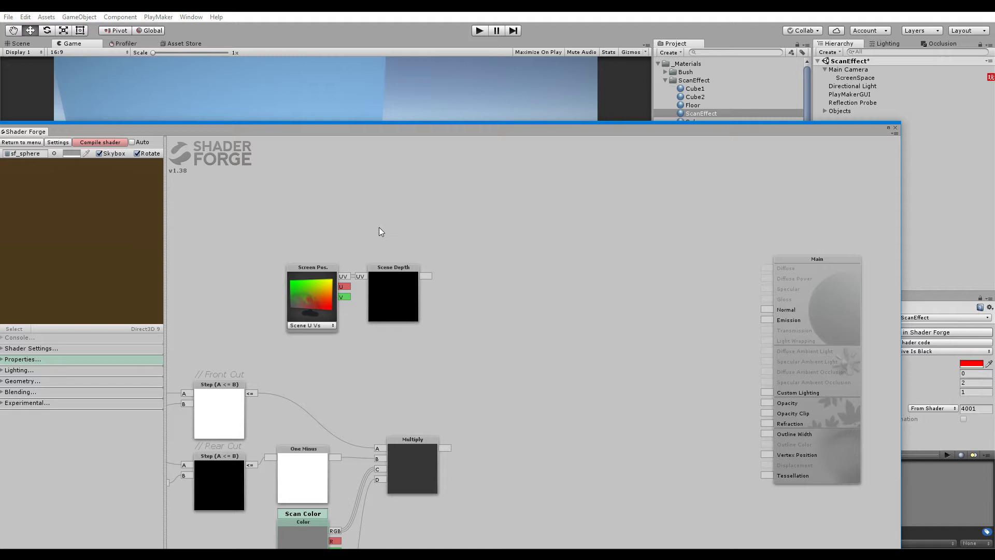
# Compare the new Scene Depth setup with the objects in the Game view, uncovering the scene behind the Shader Forge window.
pyautogui.click(405, 294)
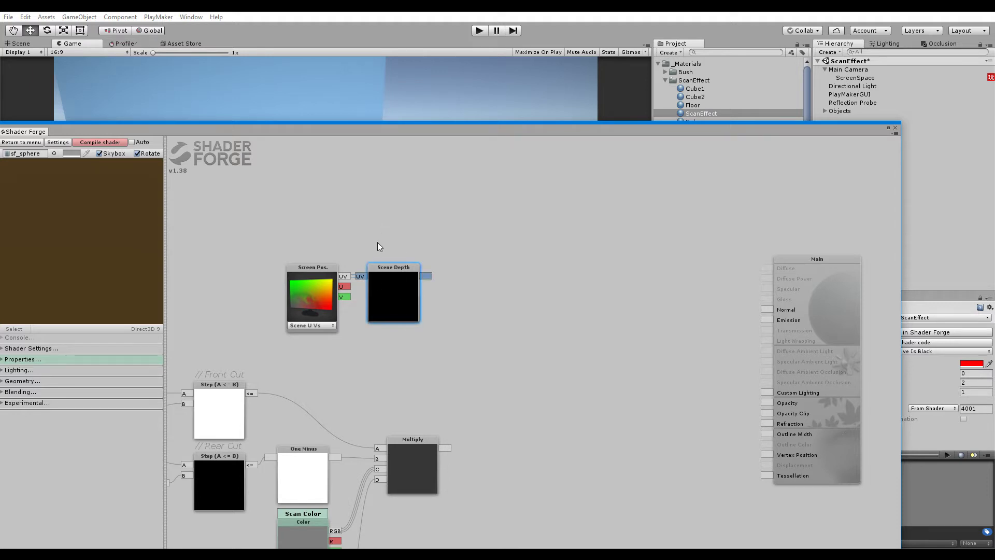
pyautogui.moveTo(368, 127); pyautogui.dragTo(344, 331)
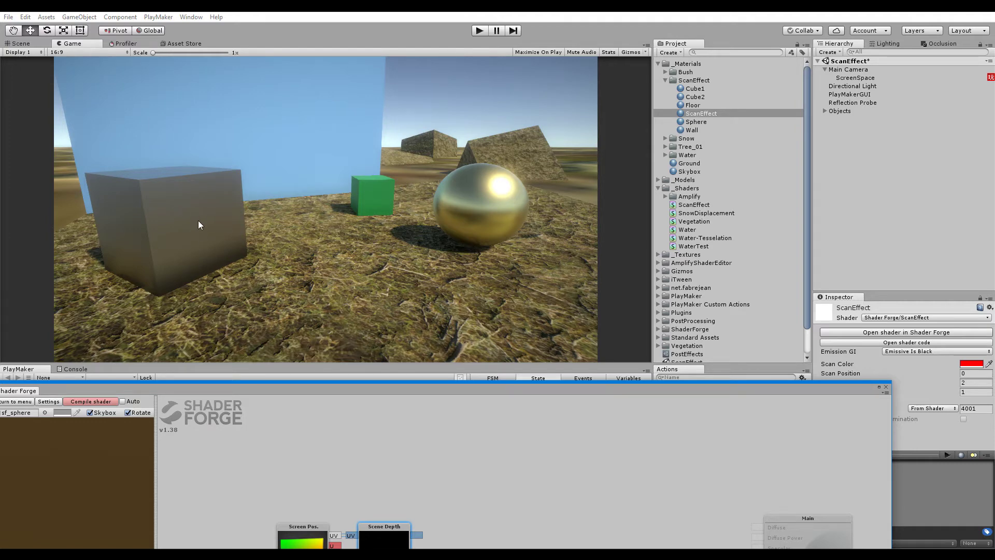
pyautogui.moveTo(372, 386); pyautogui.dragTo(351, 148)
pyautogui.moveTo(360, 269); pyautogui.dragTo(445, 227, button='middle')
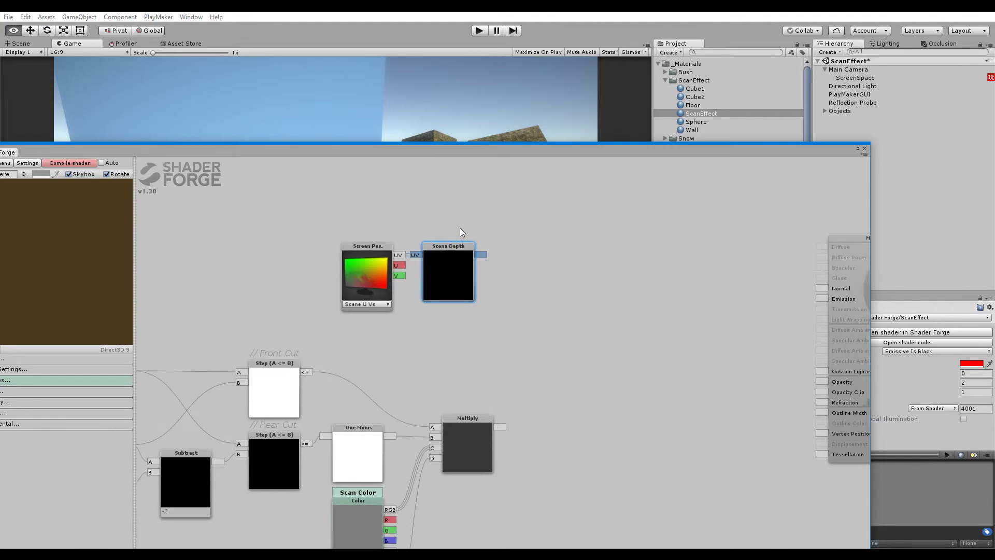
pyautogui.moveTo(459, 228); pyautogui.dragTo(297, 264)
pyautogui.moveTo(365, 148); pyautogui.dragTo(318, 384)
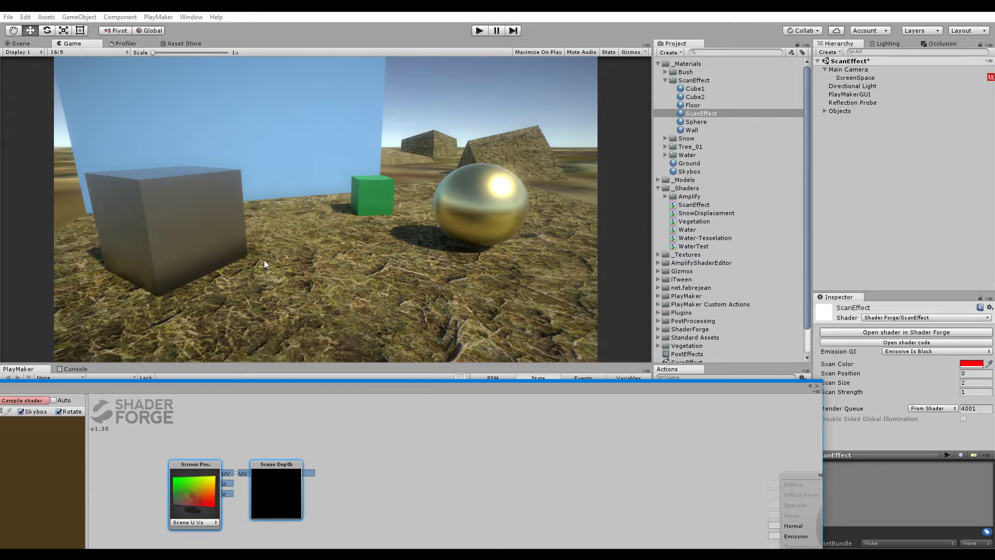
pyautogui.moveTo(299, 382); pyautogui.dragTo(331, 211)
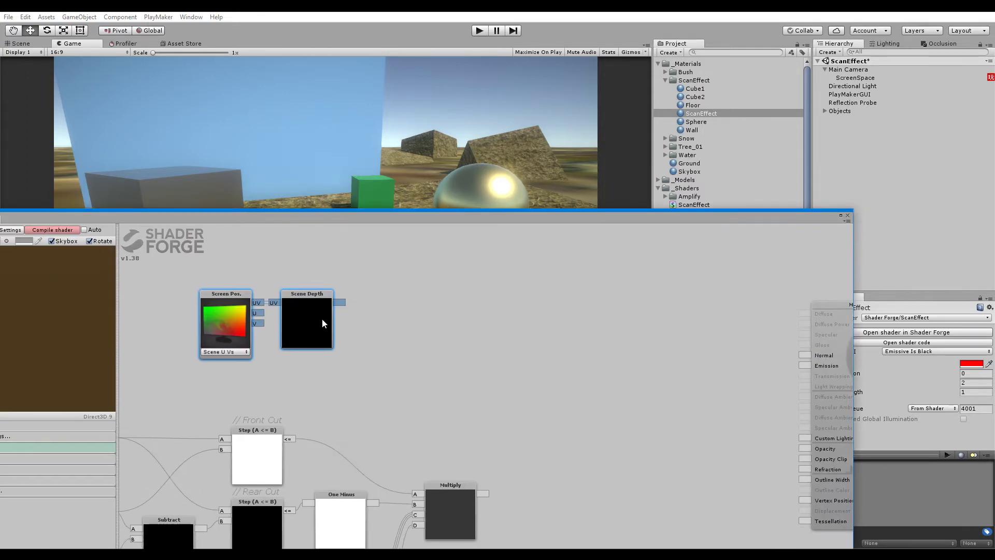
# Add a Clamp node, feed the new Scene Depth output into it and connect the Clamp to Main's Emission.
pyautogui.click(422, 300)
pyautogui.press('c')
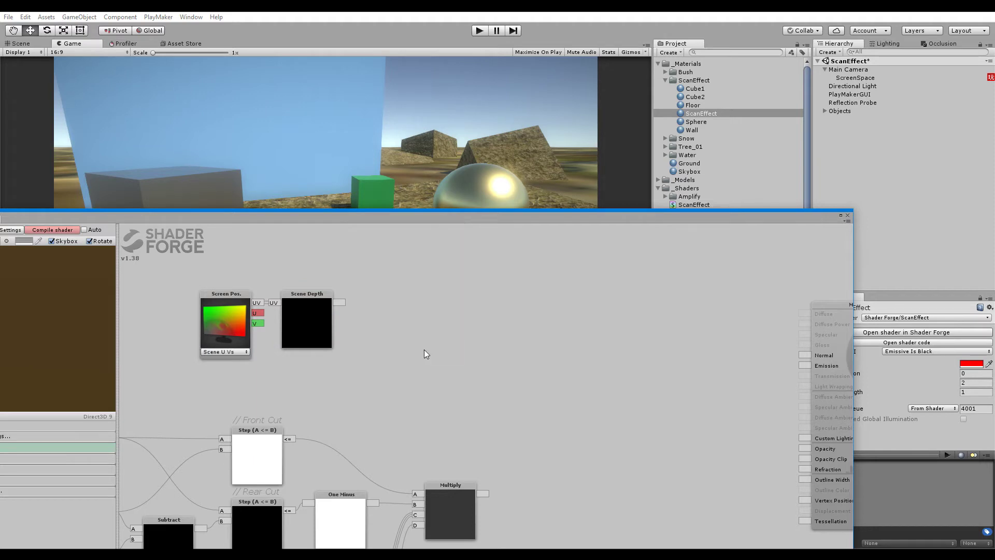
pyautogui.press('c')
pyautogui.scroll(3, 420, 329)
pyautogui.moveTo(413, 278); pyautogui.dragTo(418, 325)
pyautogui.moveTo(341, 303); pyautogui.dragTo(385, 311)
pyautogui.moveTo(471, 321); pyautogui.dragTo(416, 302, button='middle')
pyautogui.moveTo(355, 306); pyautogui.dragTo(749, 348)
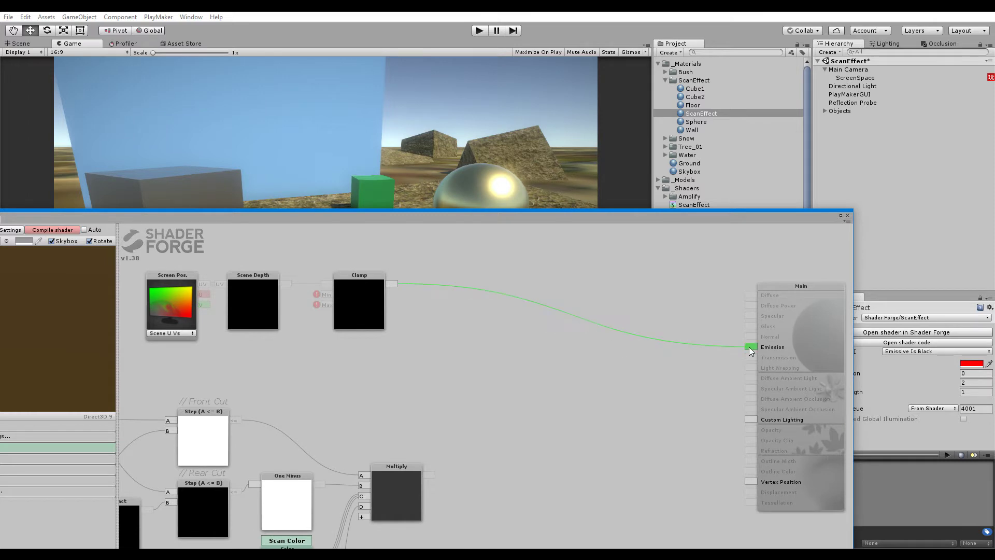
# Disable the Post Processing Behaviour component on the Main Camera.
pyautogui.click(865, 69)
pyautogui.moveTo(782, 216); pyautogui.dragTo(686, 205)
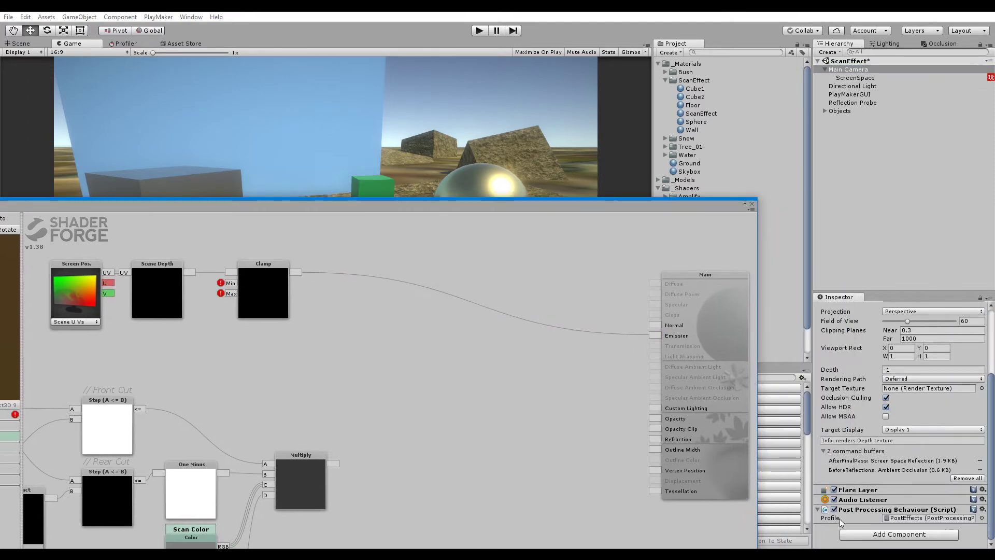
pyautogui.scroll(2, 842, 498)
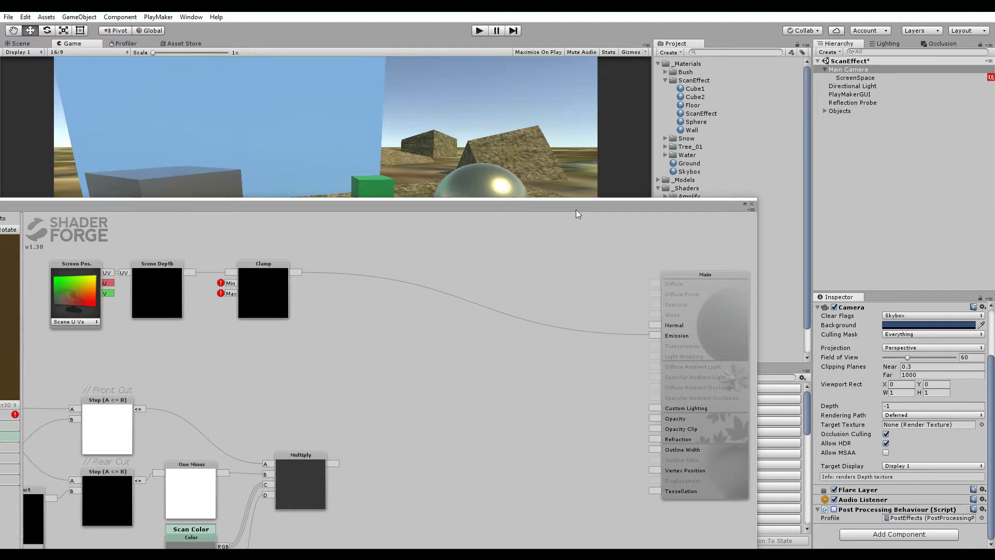
# Add two Value nodes, connect them to the Clamp's Min and Max inputs, and compile the shader.
pyautogui.moveTo(576, 207); pyautogui.dragTo(686, 152)
pyautogui.moveTo(447, 266); pyautogui.dragTo(484, 312)
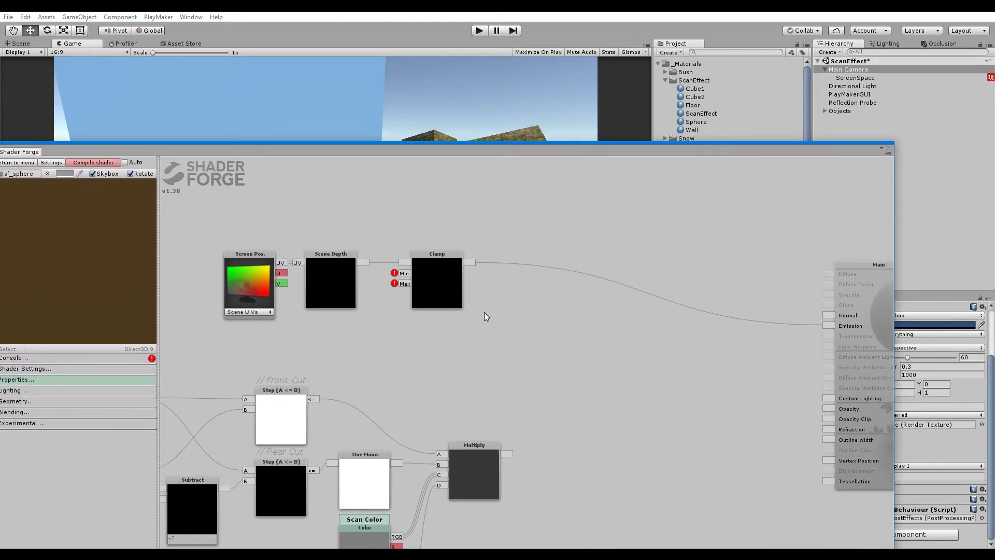
pyautogui.moveTo(343, 341); pyautogui.dragTo(438, 323)
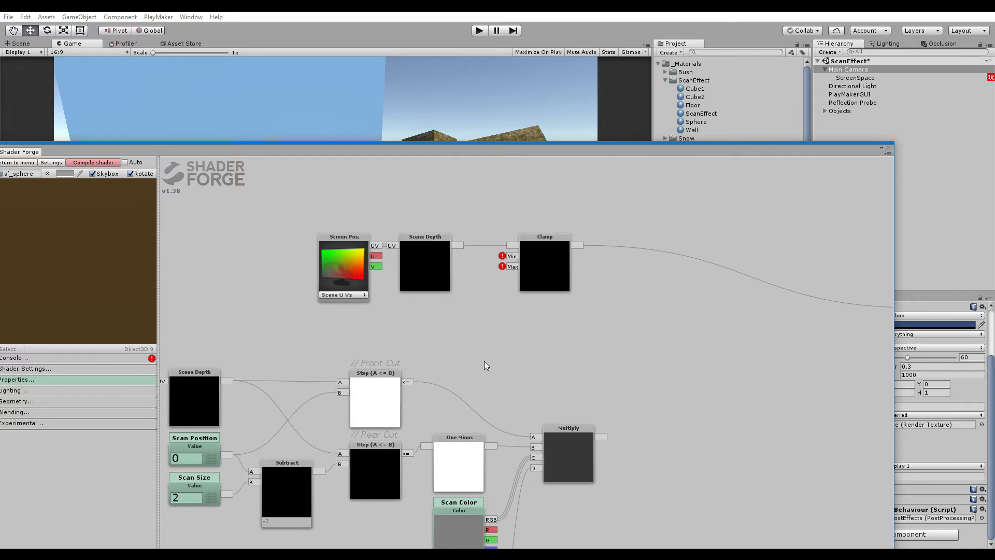
pyautogui.press('1')
pyautogui.click(438, 302)
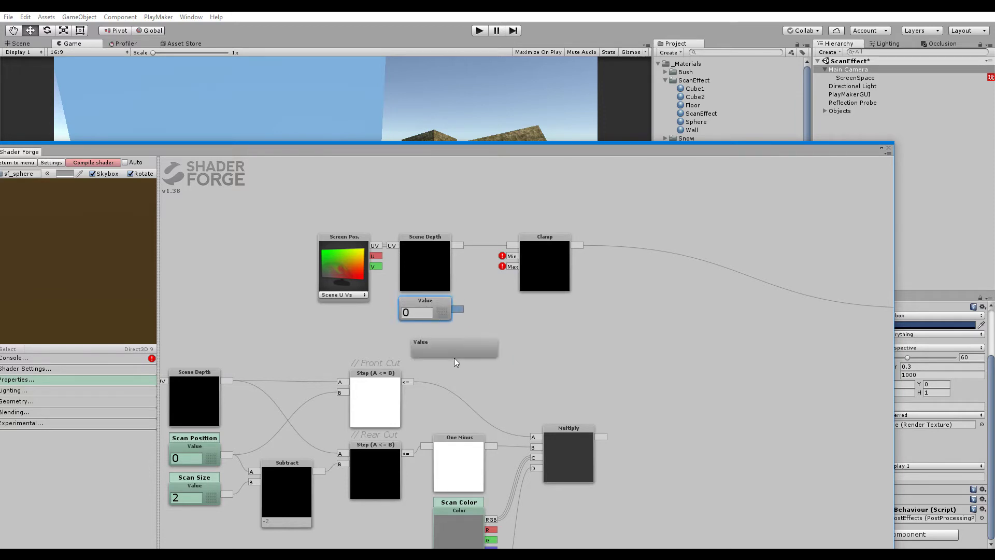
pyautogui.click(431, 338)
pyautogui.moveTo(457, 309); pyautogui.dragTo(512, 256)
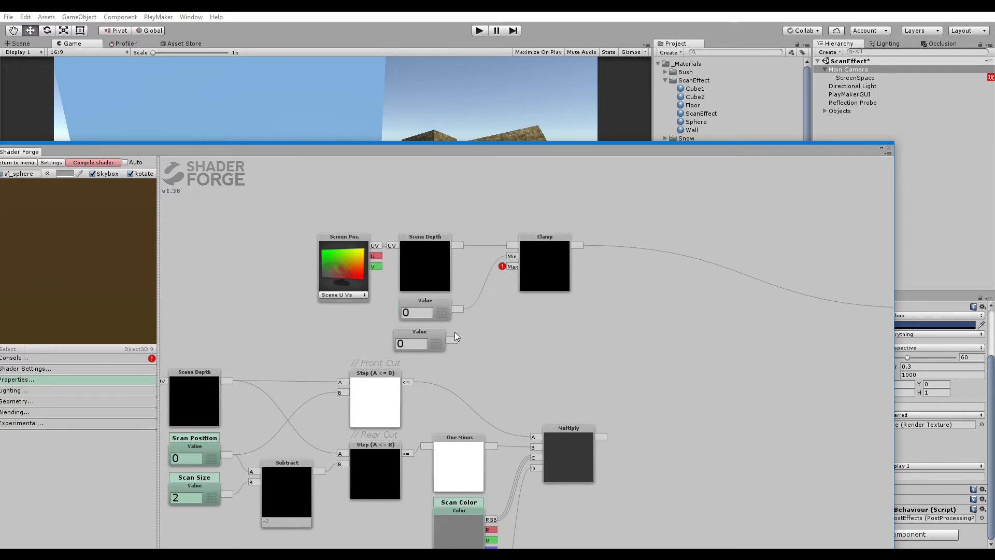
pyautogui.moveTo(455, 338); pyautogui.dragTo(513, 267)
pyautogui.moveTo(445, 335); pyautogui.dragTo(450, 332)
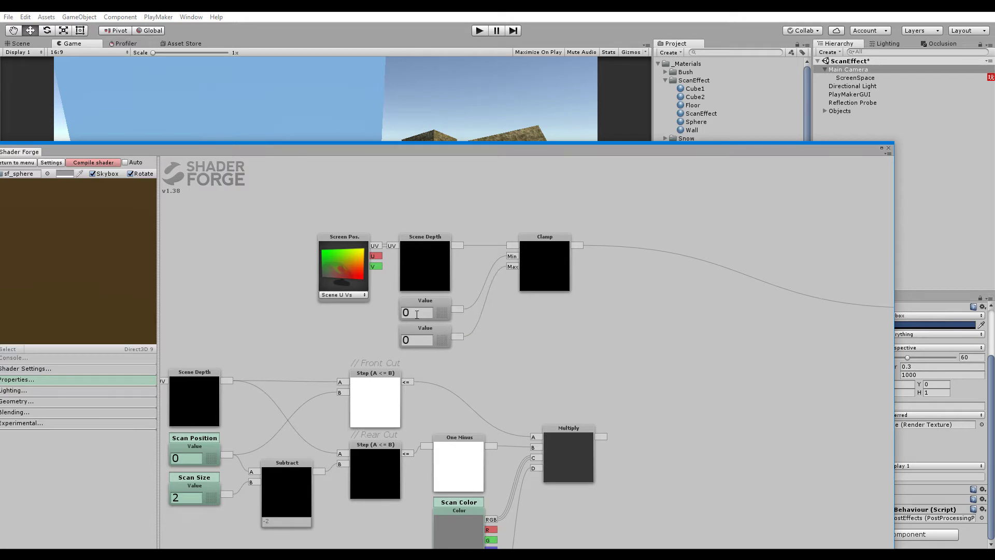
pyautogui.click(110, 162)
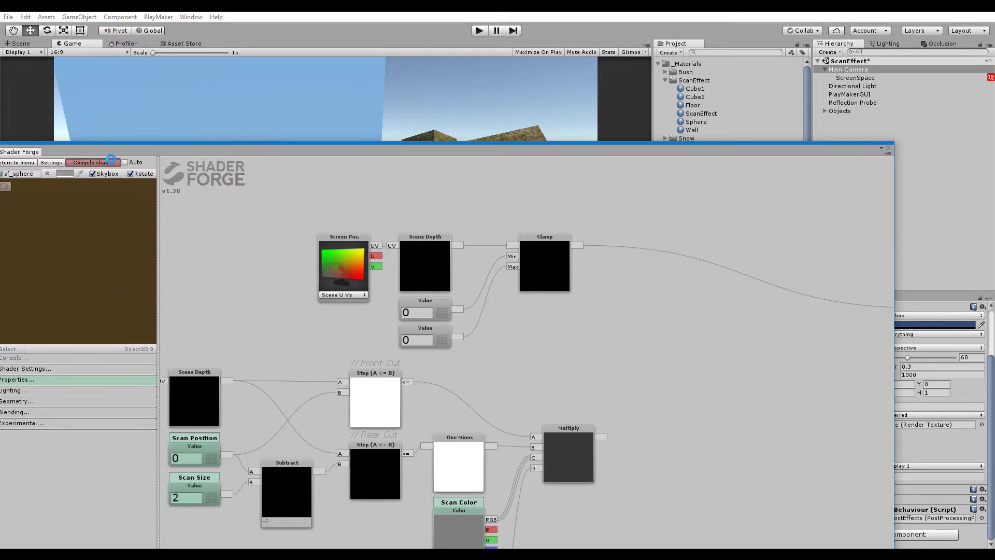
# Set the shader's blend mode to Multiplicative and compile the shader.
pyautogui.moveTo(310, 152); pyautogui.dragTo(407, 138)
pyautogui.click(115, 398)
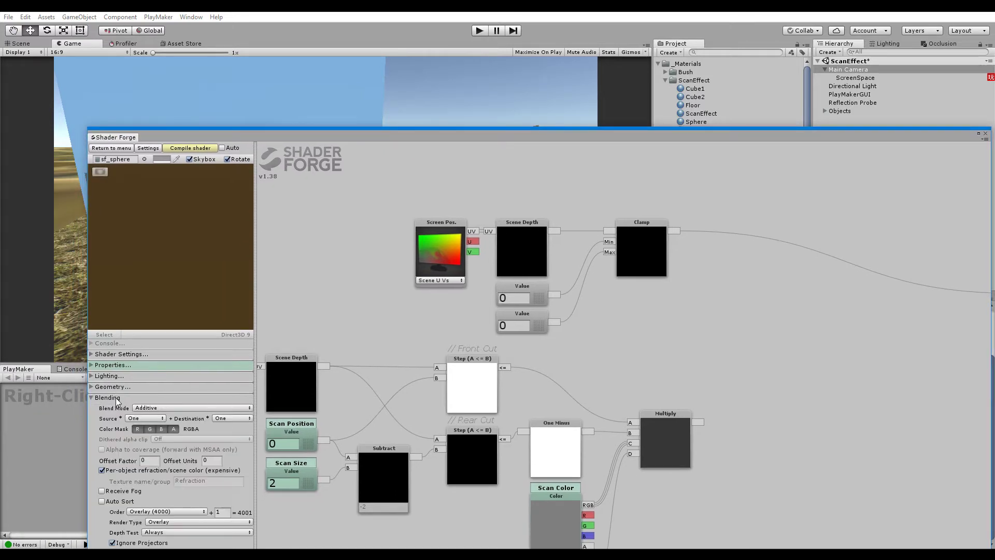
pyautogui.click(148, 409)
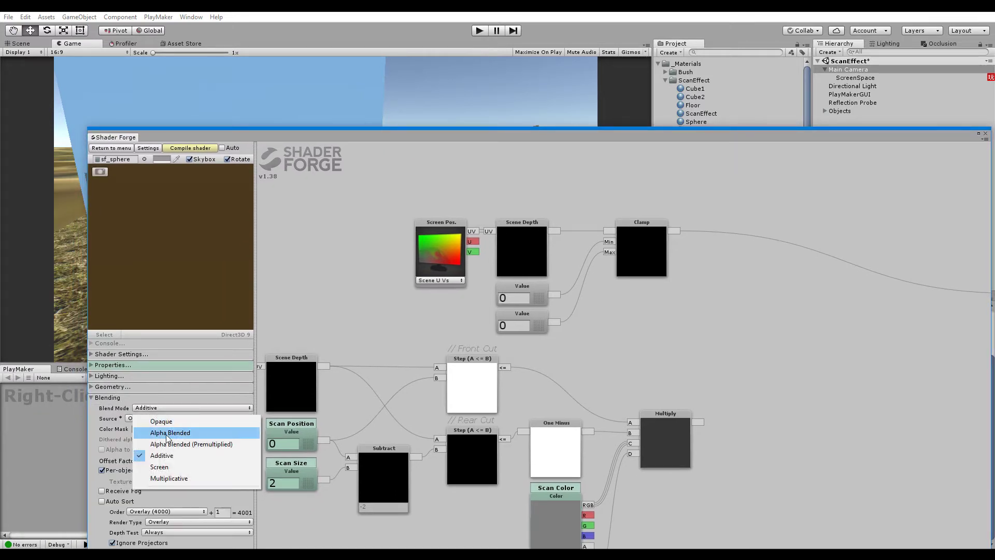
pyautogui.click(172, 479)
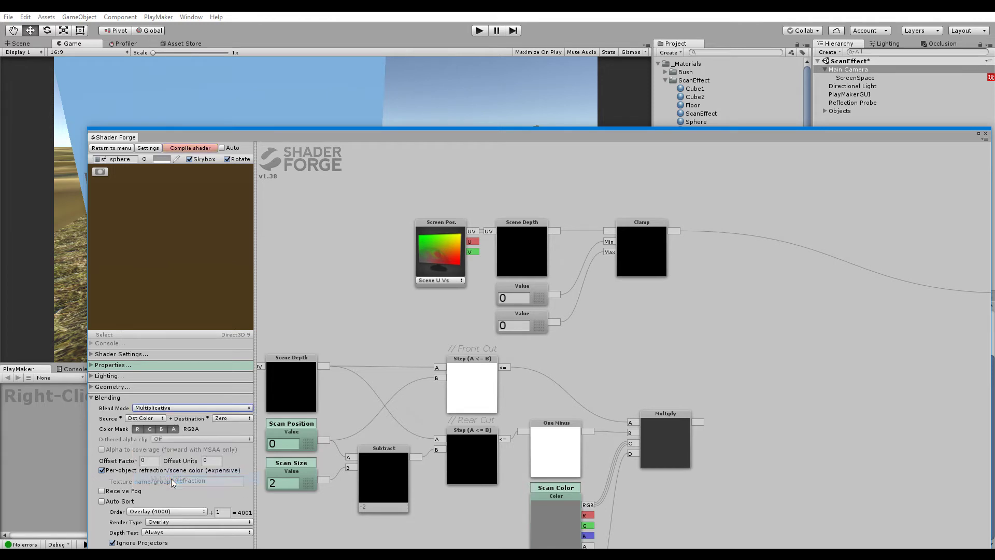
pyautogui.click(187, 149)
pyautogui.moveTo(362, 133); pyautogui.dragTo(349, 155)
pyautogui.moveTo(318, 198); pyautogui.dragTo(293, 204)
# Set the Value node feeding the Clamp's Max to 15, compile the shader and check the sphere preview.
pyautogui.click(447, 392)
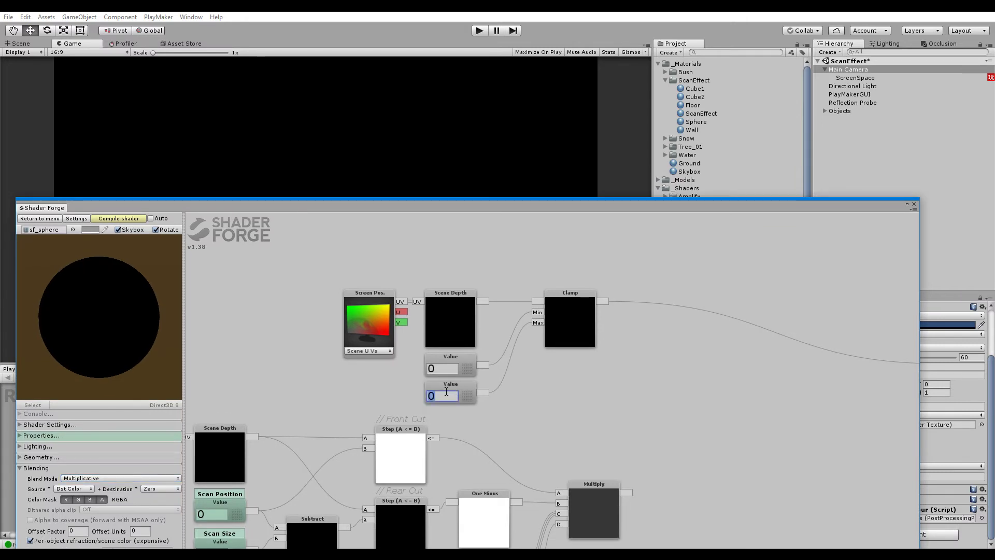
pyautogui.write('15')
pyautogui.click(111, 224)
pyautogui.moveTo(351, 203); pyautogui.dragTo(453, 247)
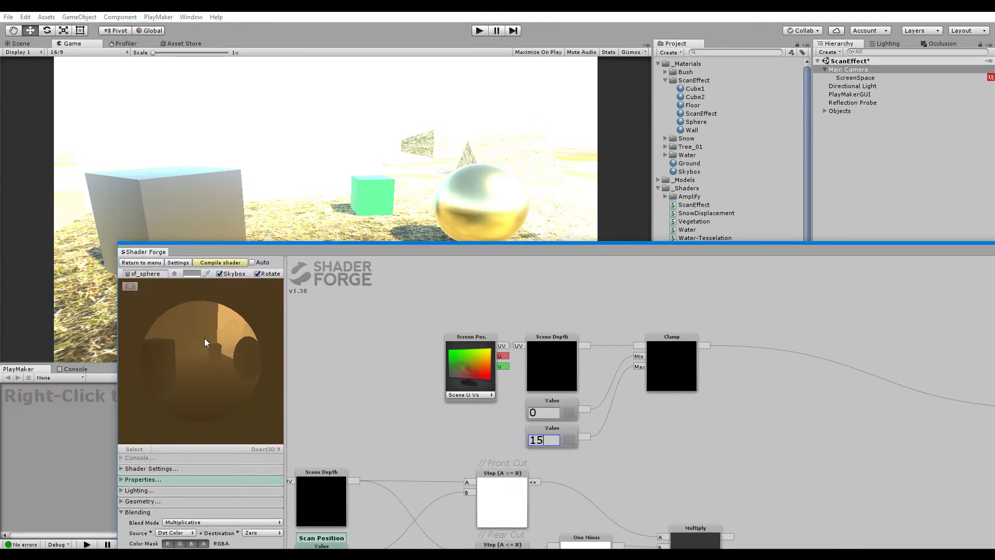
pyautogui.moveTo(204, 338); pyautogui.dragTo(225, 357)
pyautogui.click(642, 401)
pyautogui.moveTo(642, 402); pyautogui.dragTo(590, 367)
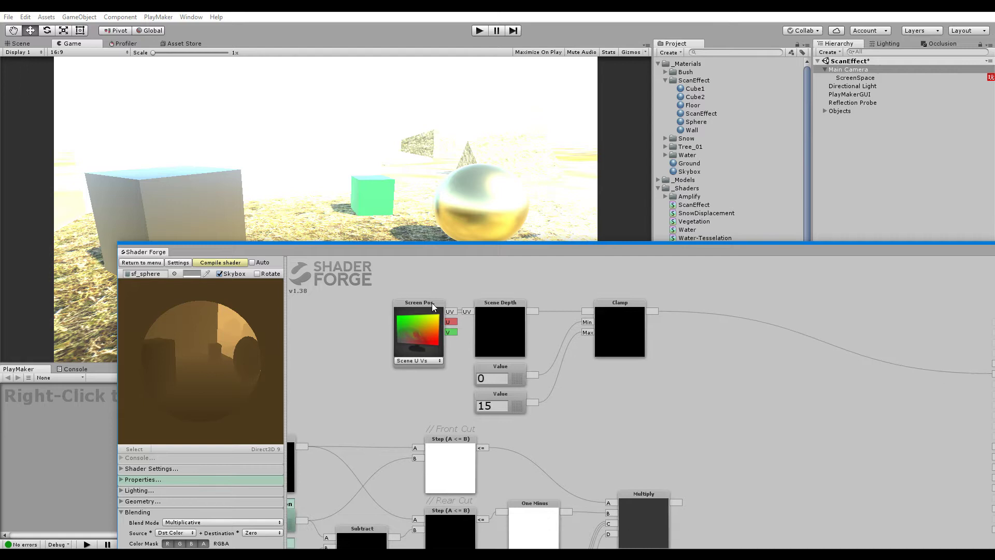
# Delete the Clamp node and its two Value nodes from the upper Scene Depth chain.
pyautogui.click(597, 333)
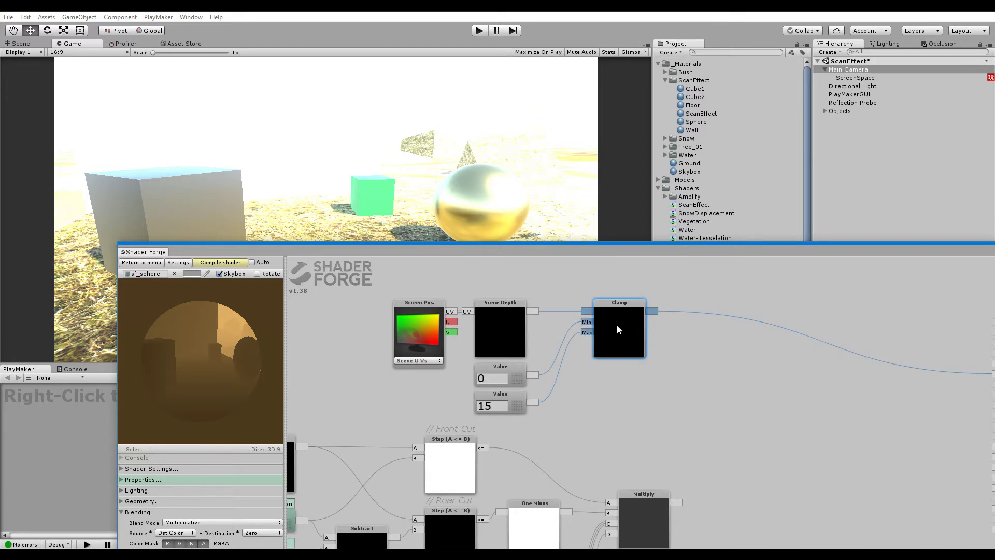
pyautogui.press('Delete')
pyautogui.moveTo(348, 242); pyautogui.dragTo(360, 94)
# Switch the blend mode to Opaque, compile the shader and uncover the Game view.
pyautogui.click(192, 375)
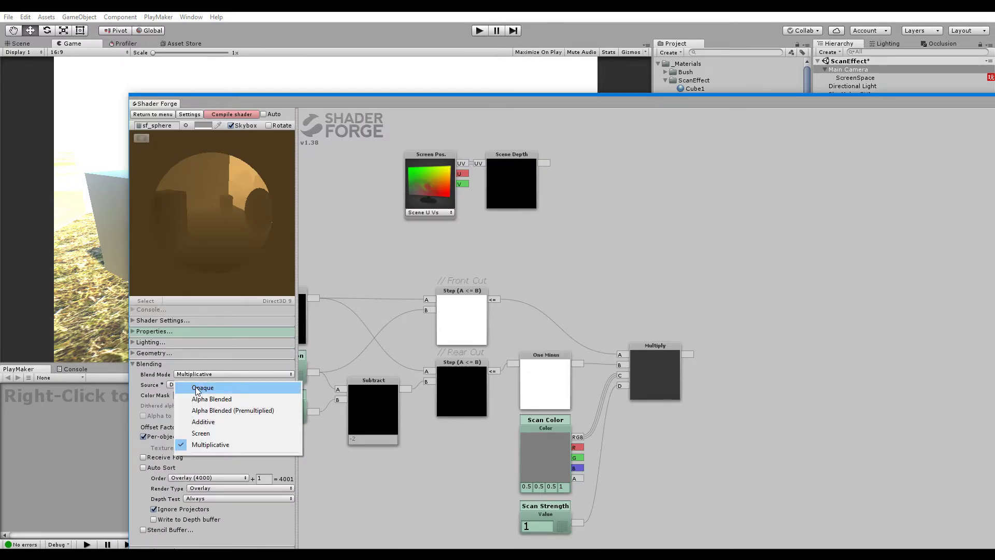
pyautogui.click(199, 388)
pyautogui.click(233, 114)
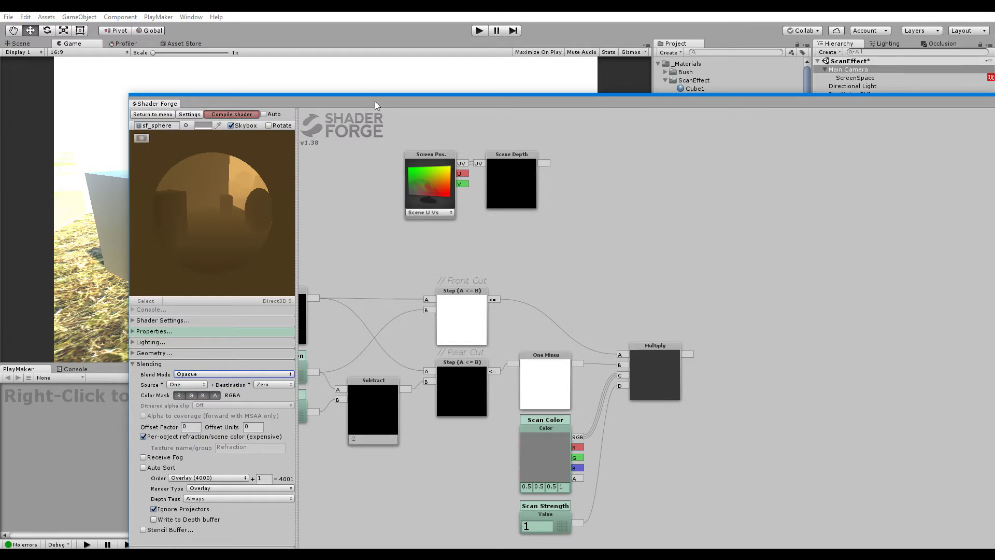
pyautogui.moveTo(373, 103); pyautogui.dragTo(193, 221)
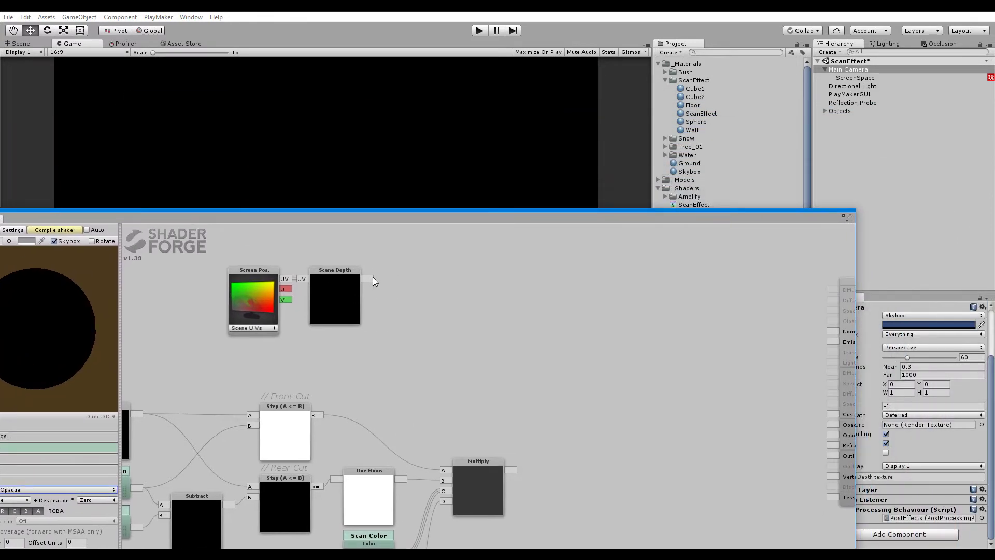
# Connect the upper Scene Depth output directly to Main's Emission and compile the shader.
pyautogui.moveTo(372, 279); pyautogui.dragTo(829, 341)
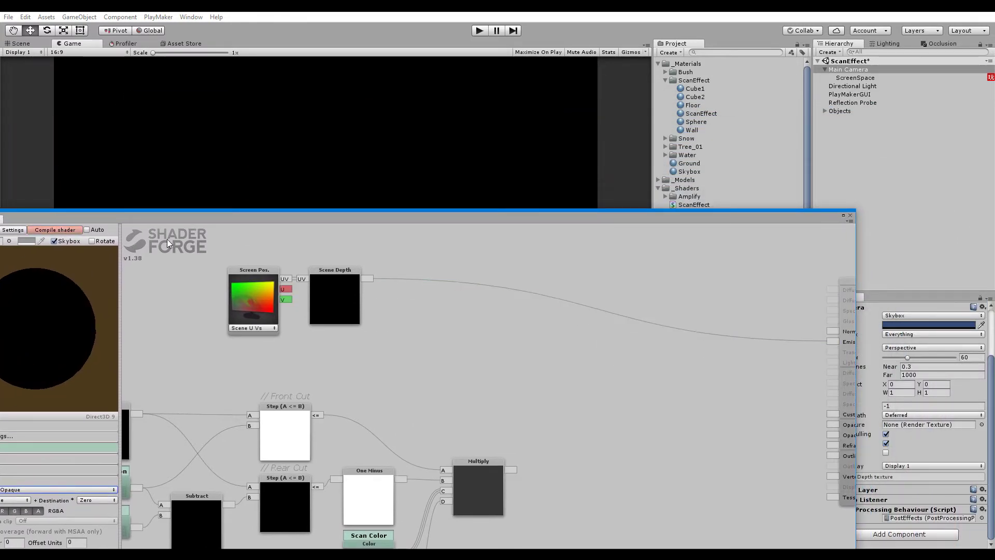
pyautogui.click(63, 231)
pyautogui.moveTo(337, 217); pyautogui.dragTo(166, 353)
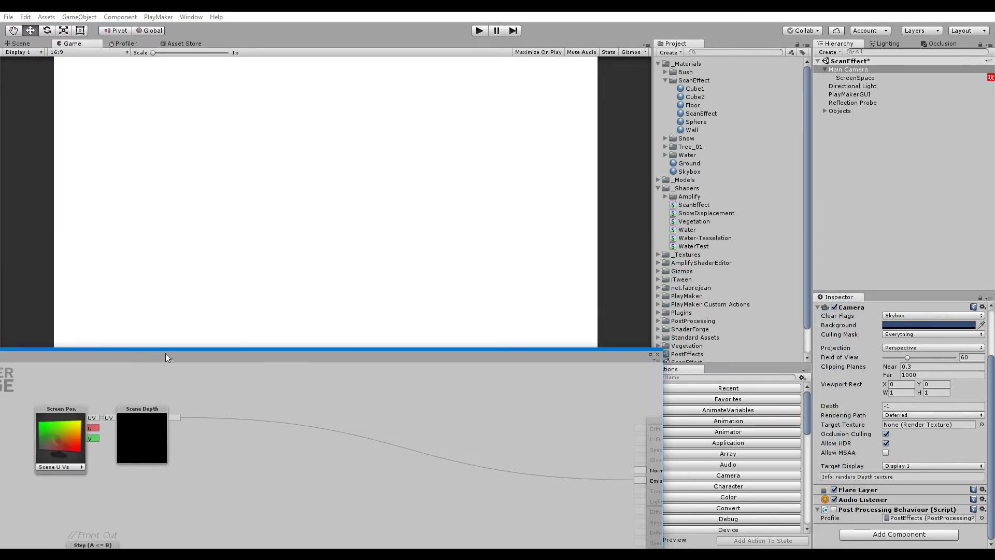
# Try shorter Far clipping plane distances on the Main Camera, down to about 78, and restore the value to 1000.
pyautogui.moveTo(889, 375); pyautogui.dragTo(900, 402)
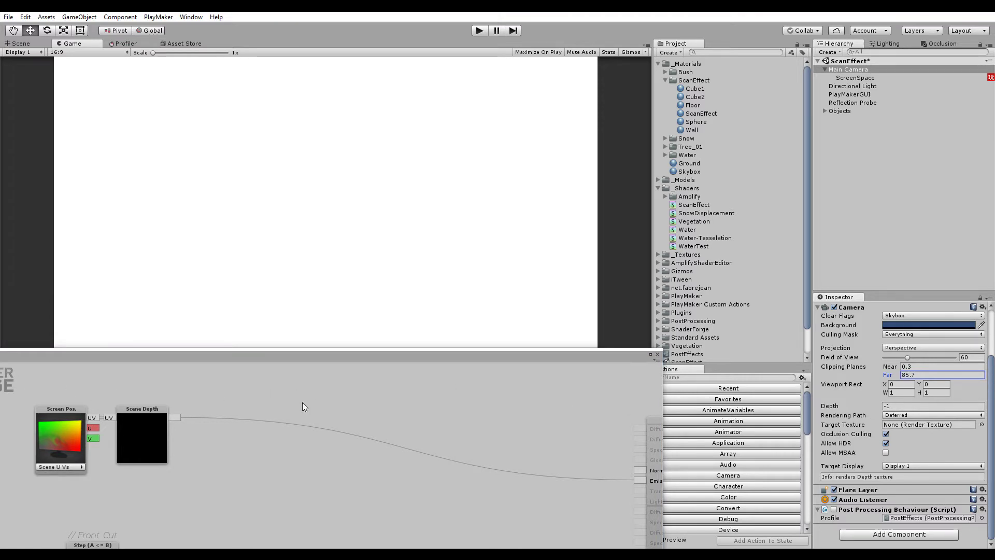
pyautogui.moveTo(303, 403); pyautogui.dragTo(132, 397)
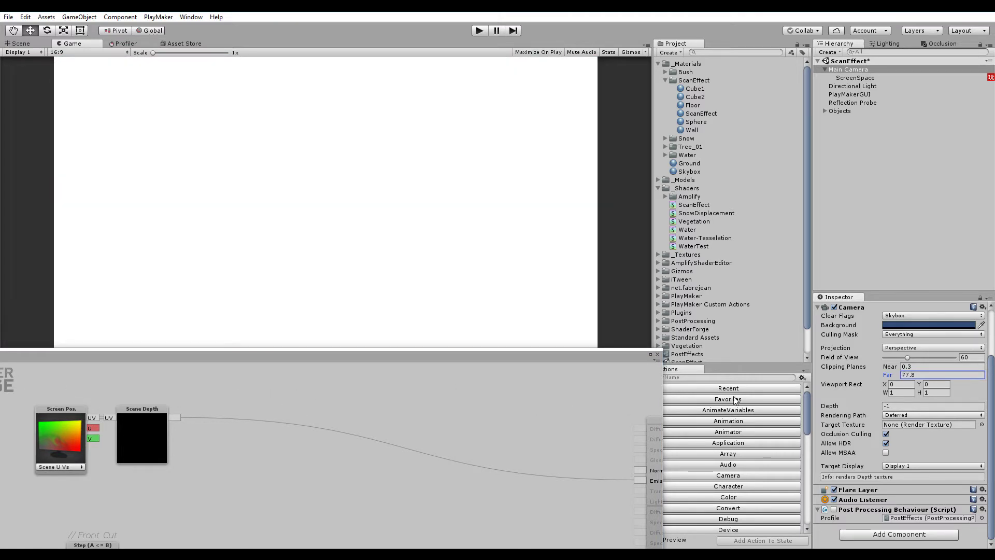
pyautogui.click(908, 373)
pyautogui.write('1000')
pyautogui.moveTo(499, 354); pyautogui.dragTo(687, 134)
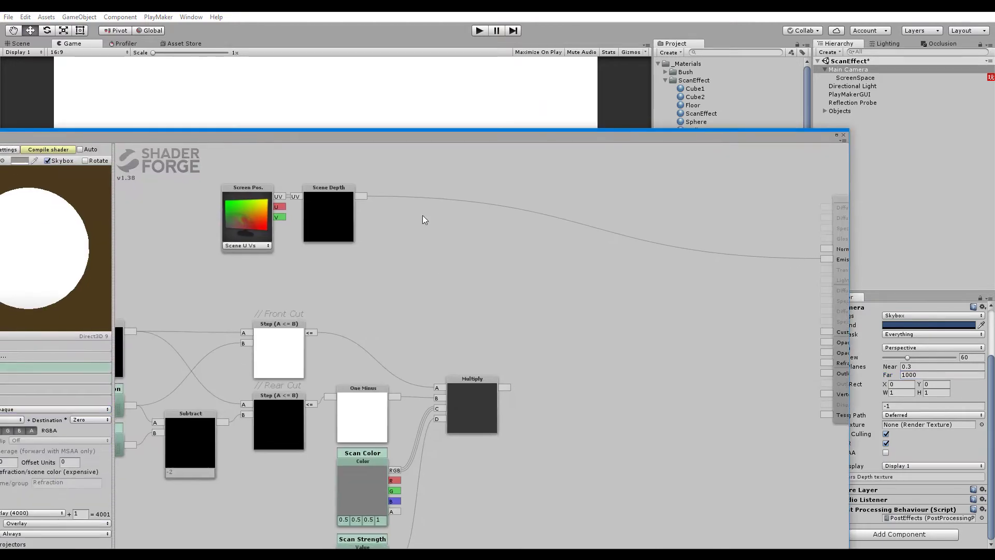
pyautogui.moveTo(396, 196); pyautogui.dragTo(403, 250, button='middle')
pyautogui.moveTo(394, 135); pyautogui.dragTo(440, 121)
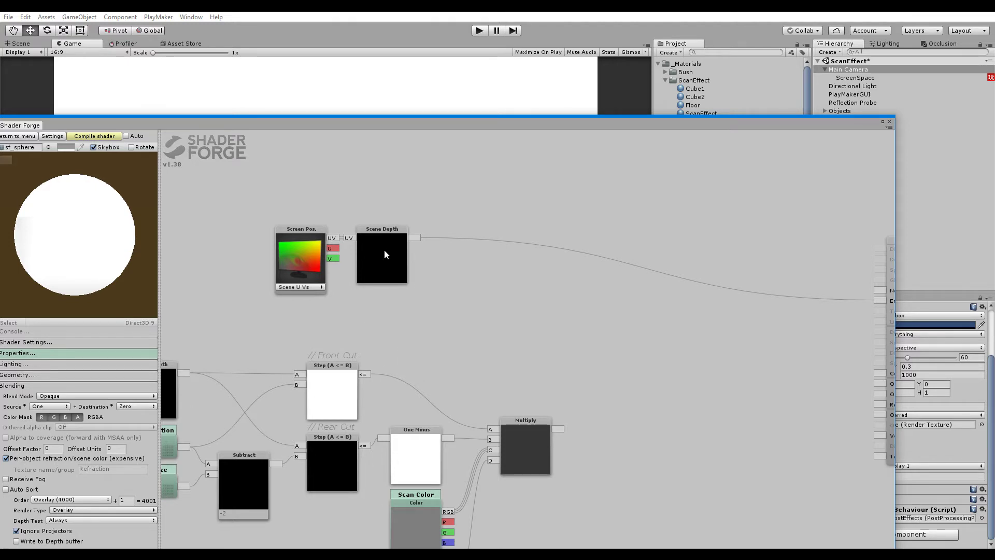
pyautogui.moveTo(517, 229); pyautogui.dragTo(514, 257, button='middle')
pyautogui.press('c')
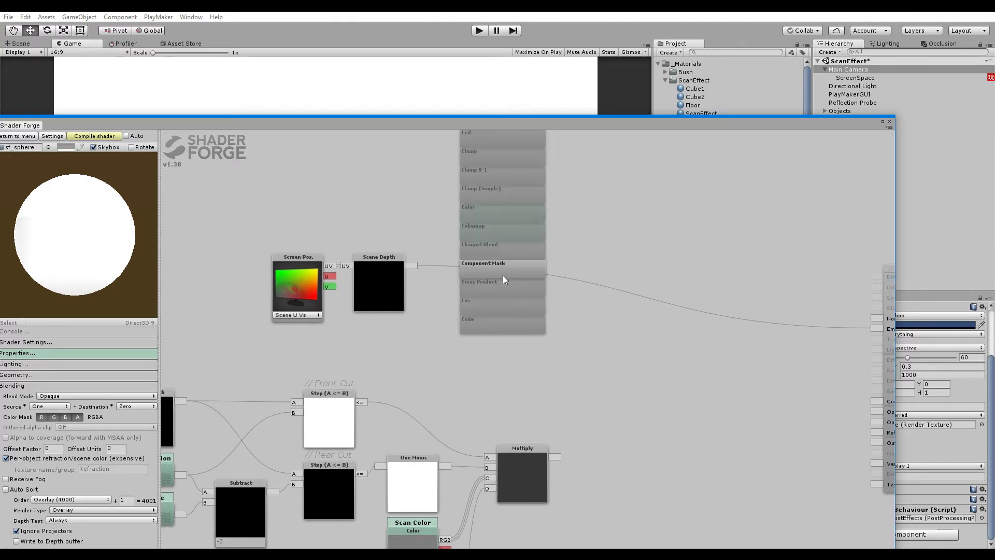
pyautogui.press('c')
pyautogui.click(495, 262)
pyautogui.moveTo(494, 260); pyautogui.dragTo(457, 287)
pyautogui.moveTo(408, 264); pyautogui.dragTo(435, 265)
pyautogui.moveTo(506, 266); pyautogui.dragTo(445, 266, button='middle')
pyautogui.click(406, 277)
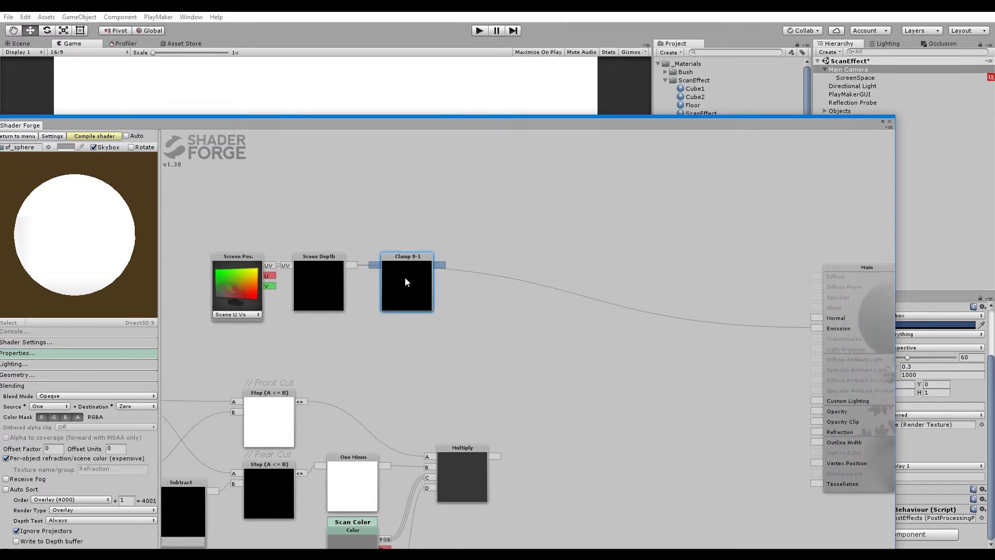
pyautogui.press('Delete')
# Add a Clamp node beside the upper Scene Depth node and feed the Scene Depth output into it.
pyautogui.rightClick(414, 326)
pyautogui.click(421, 232)
pyautogui.moveTo(415, 208); pyautogui.dragTo(414, 291)
pyautogui.moveTo(351, 265); pyautogui.dragTo(383, 265)
# Add two Value nodes and connect them to the Clamp's Min and Max inputs.
pyautogui.press('1')
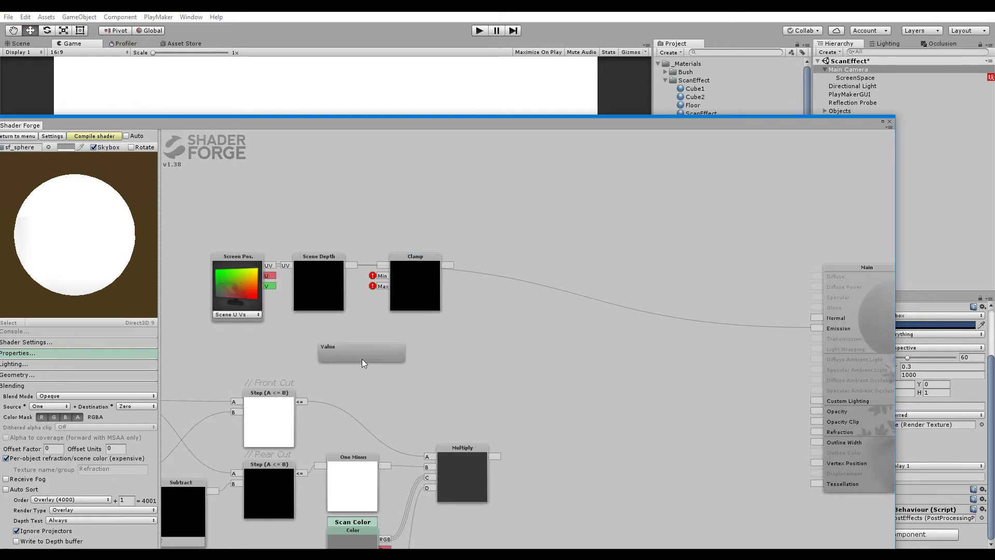
pyautogui.click(362, 358)
pyautogui.moveTo(362, 352); pyautogui.dragTo(326, 332)
pyautogui.moveTo(351, 343); pyautogui.dragTo(383, 276)
pyautogui.press('1')
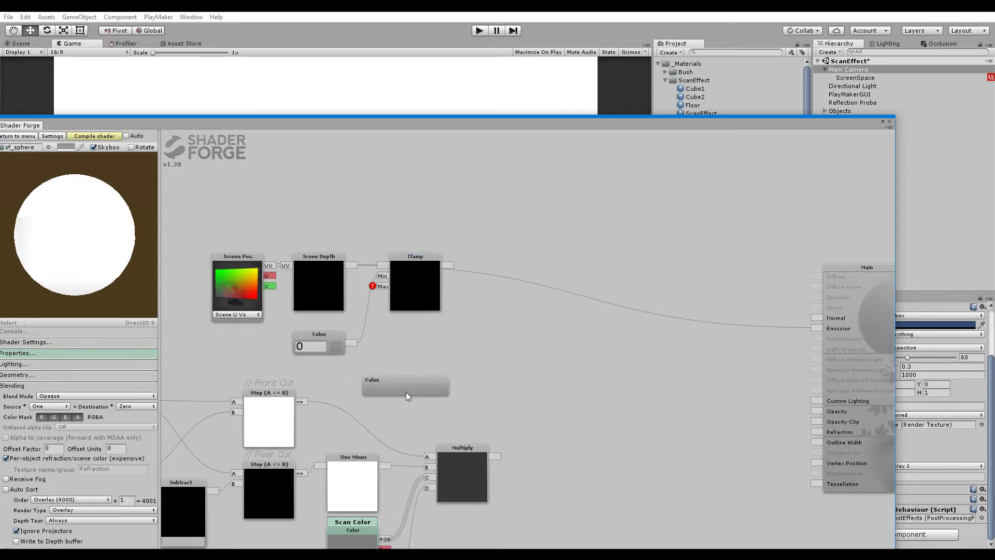
pyautogui.click(406, 392)
pyautogui.moveTo(399, 382); pyautogui.dragTo(382, 287)
# Connect the Clamp to Main's Emission, set the Max Value node to 15 and compile the shader.
pyautogui.moveTo(447, 265); pyautogui.dragTo(816, 328)
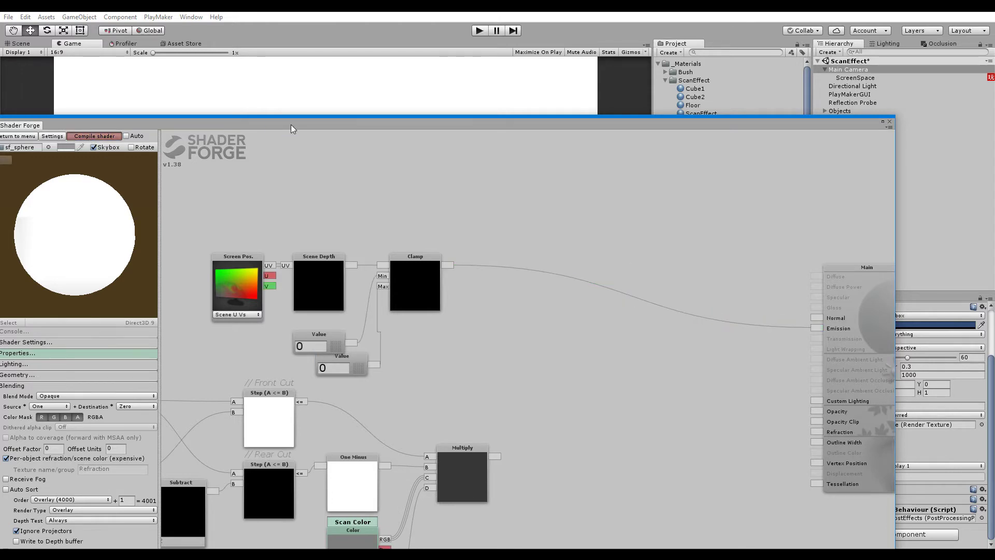
pyautogui.moveTo(290, 125); pyautogui.dragTo(394, 134)
pyautogui.click(437, 378)
pyautogui.write('15')
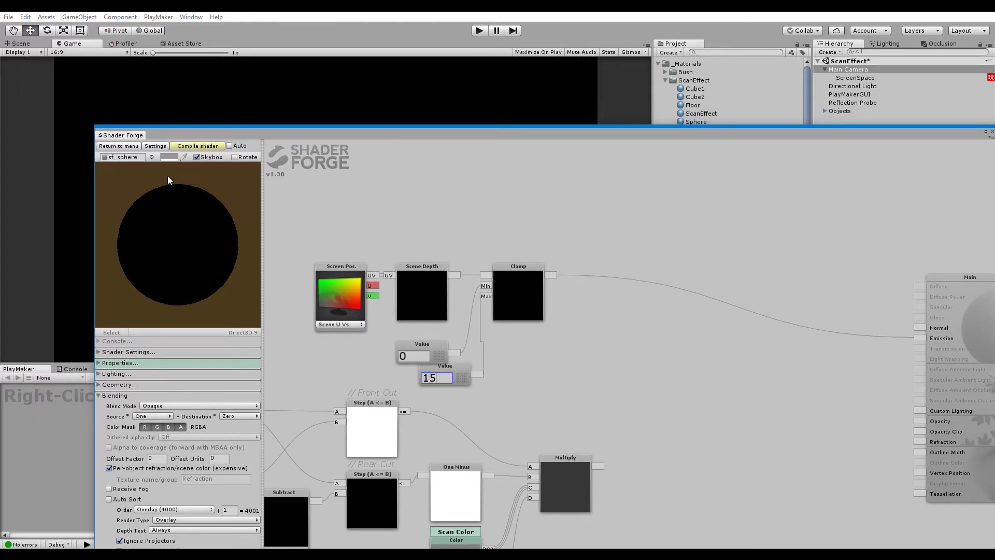
pyautogui.click(198, 145)
pyautogui.moveTo(346, 135); pyautogui.dragTo(289, 192)
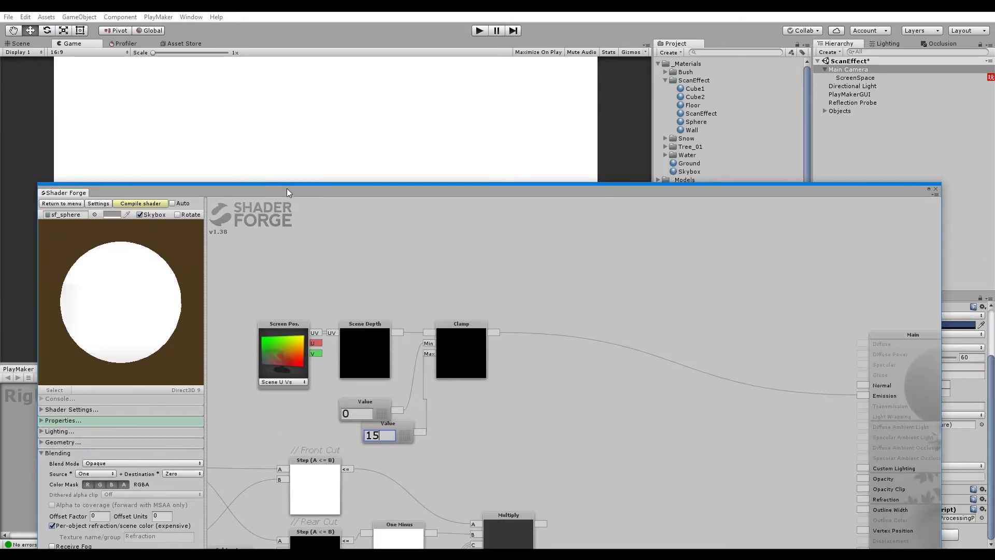
# Change the blend mode from Opaque to Multiplicative, compile the shader and uncover the Game view.
pyautogui.click(118, 463)
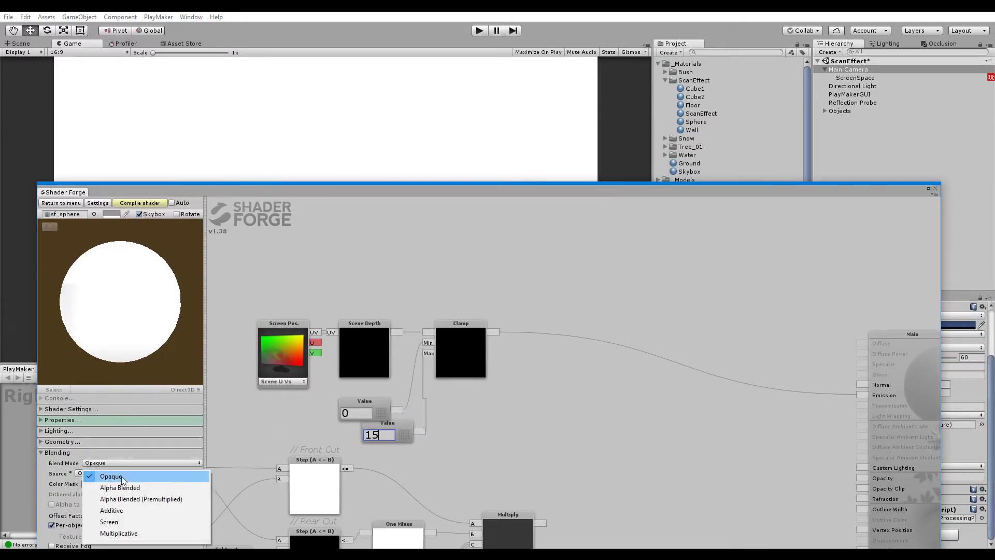
pyautogui.click(119, 534)
pyautogui.click(124, 203)
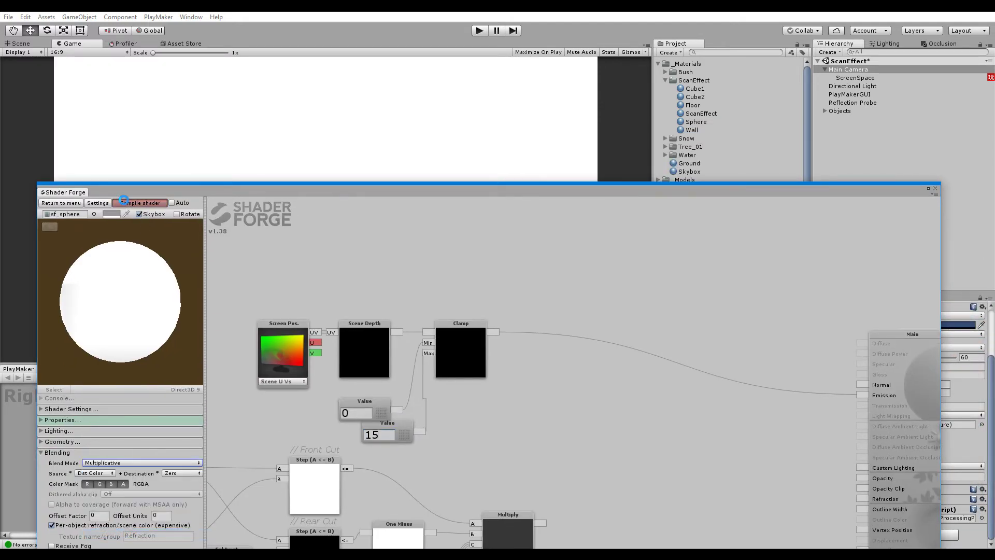
pyautogui.moveTo(281, 187); pyautogui.dragTo(328, 364)
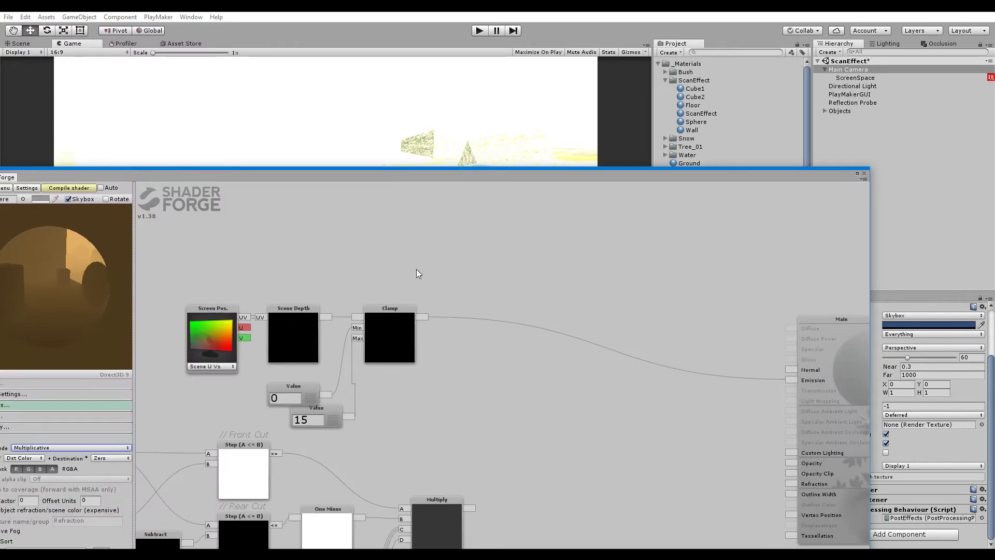
# Delete the Clamp node together with its Min and Max Value nodes.
pyautogui.click(390, 329)
pyautogui.press('Delete')
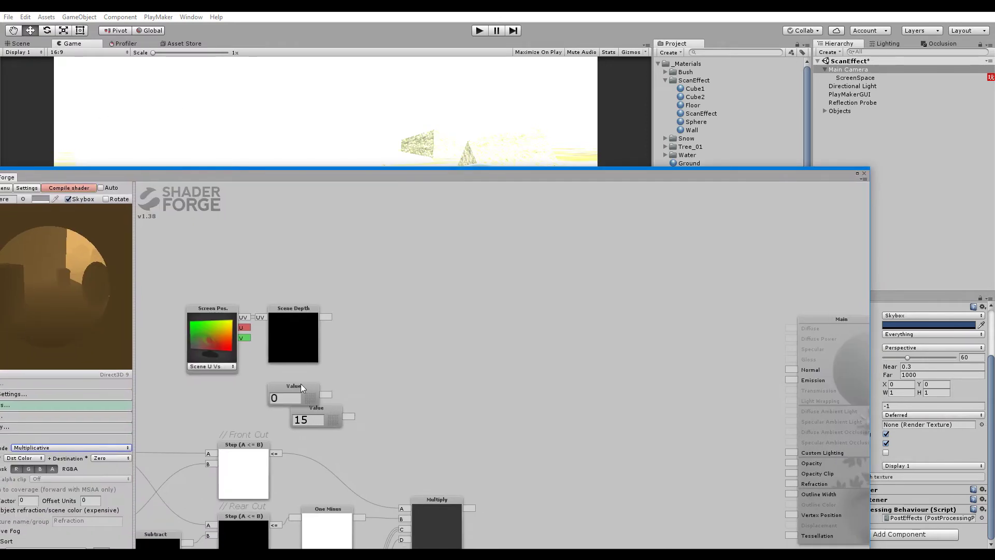
pyautogui.press('Delete')
pyautogui.click(304, 394)
pyautogui.press('Delete')
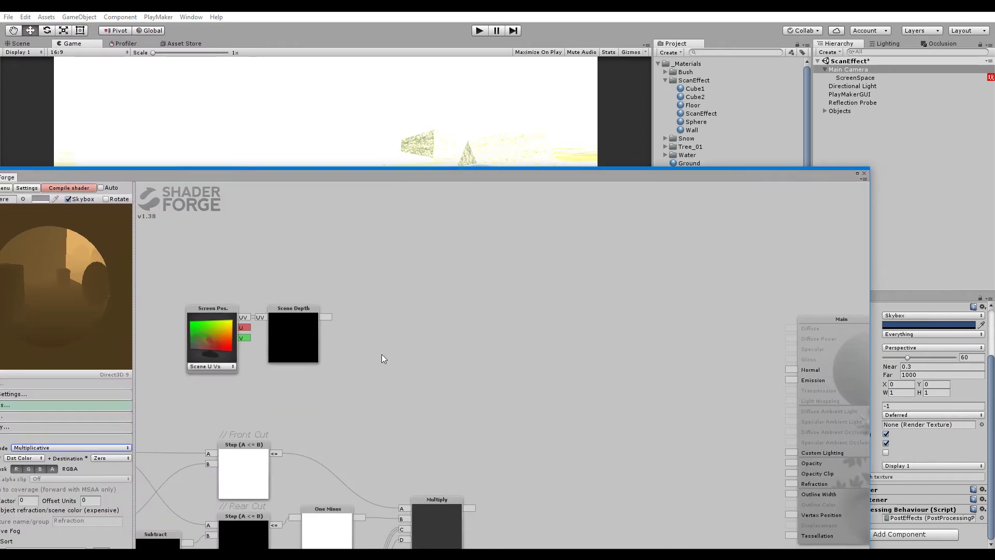
# Add a Step (A <= B) node, connect the upper Scene Depth to its A input and its output to Main's Emission.
pyautogui.rightClick(435, 367)
pyautogui.click(431, 340)
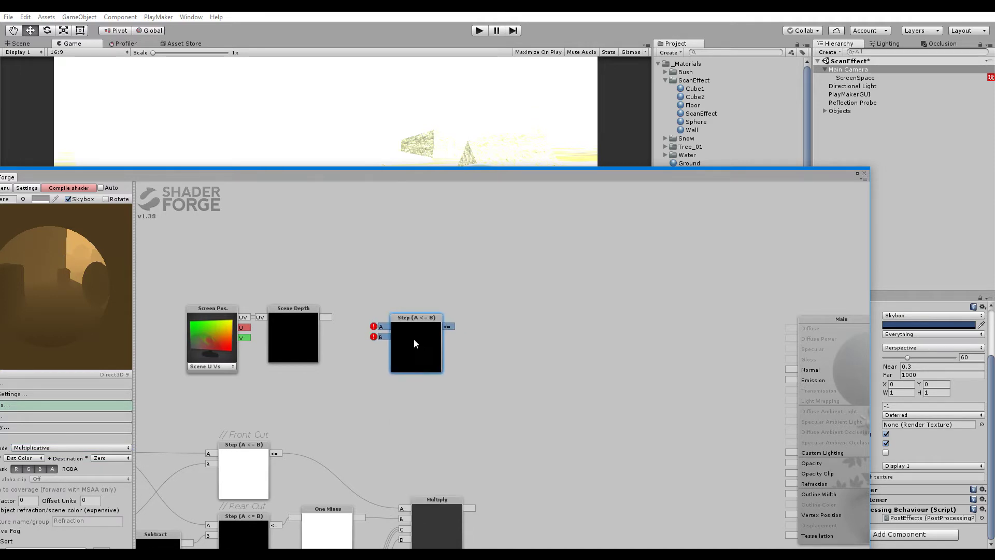
pyautogui.moveTo(414, 343); pyautogui.dragTo(407, 342)
pyautogui.moveTo(325, 317); pyautogui.dragTo(374, 324)
pyautogui.moveTo(449, 324); pyautogui.dragTo(783, 385)
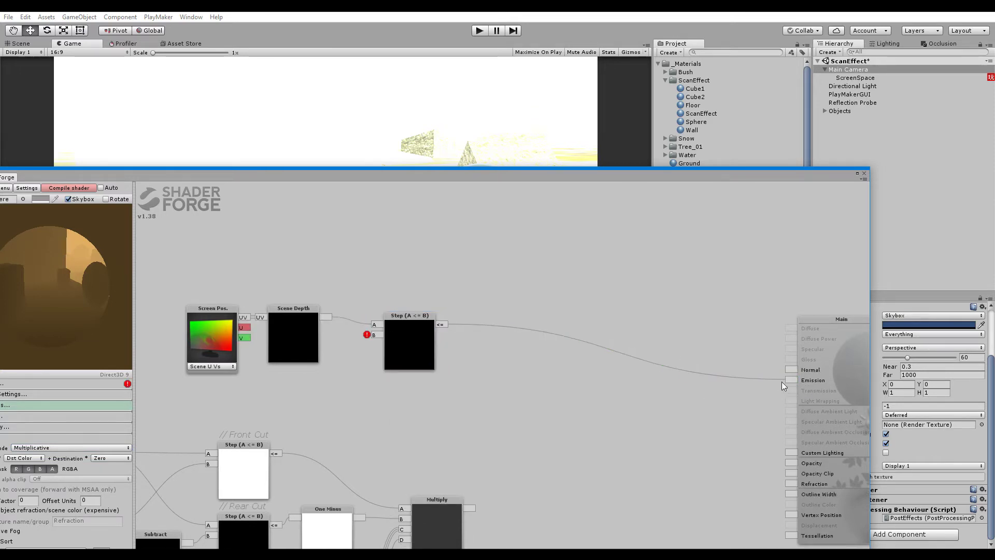
# Add a Value node, connect it to the new Step node's B input and compile the shader.
pyautogui.moveTo(286, 399); pyautogui.dragTo(413, 353, button='middle')
pyautogui.press('1')
pyautogui.moveTo(449, 402); pyautogui.dragTo(501, 289)
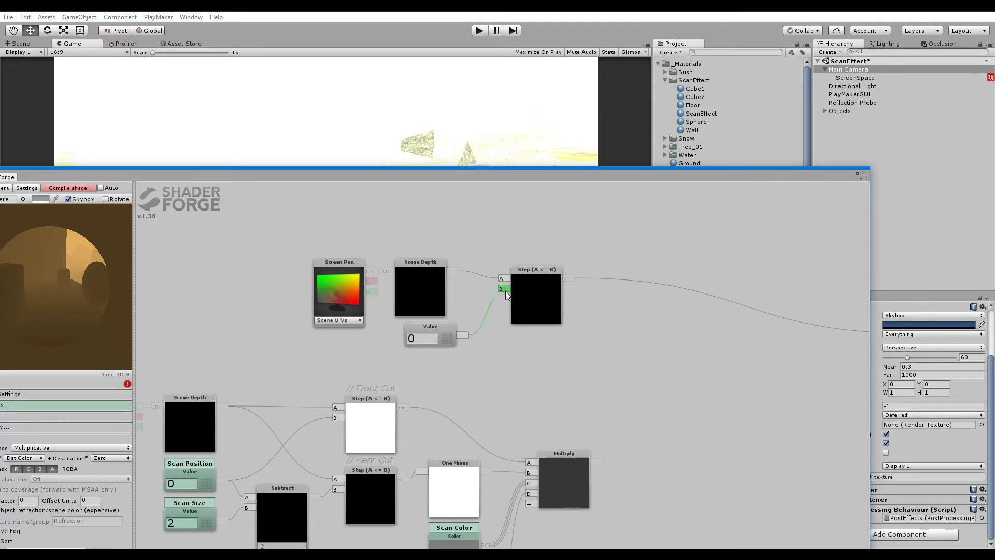
pyautogui.click(78, 189)
pyautogui.moveTo(434, 174); pyautogui.dragTo(451, 291)
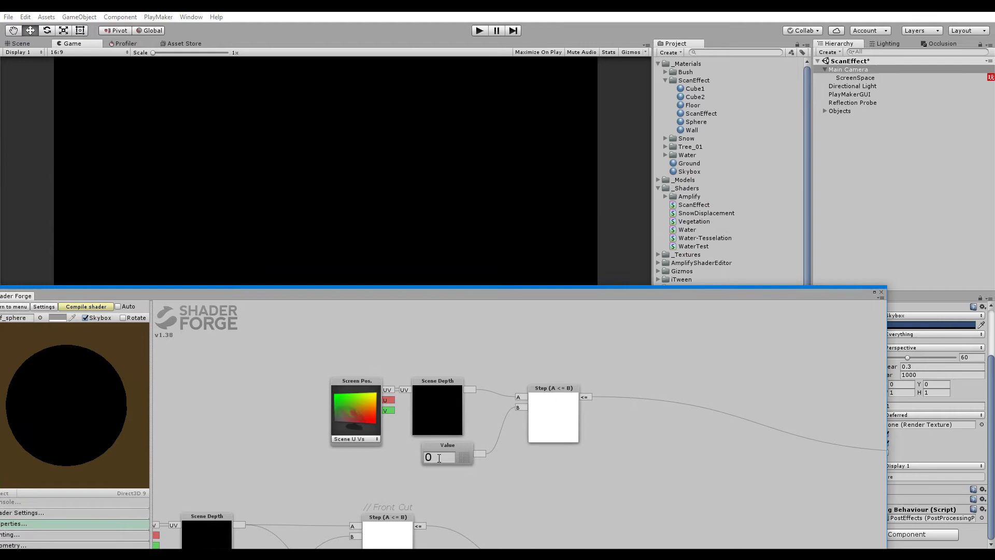
# Set the Value node feeding the Step's B input to 5, compile the shader and uncover more of the Game view.
pyautogui.click(435, 456)
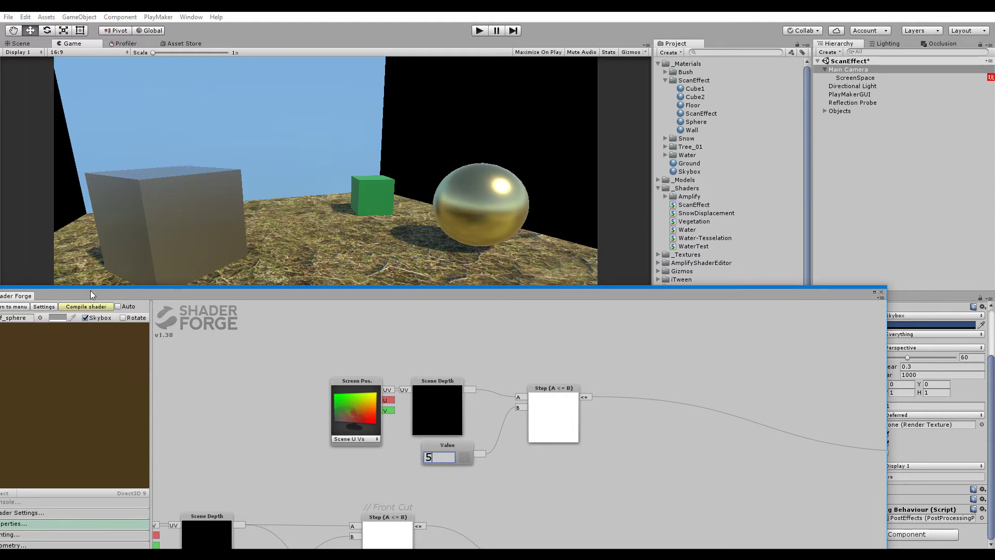
pyautogui.click(90, 307)
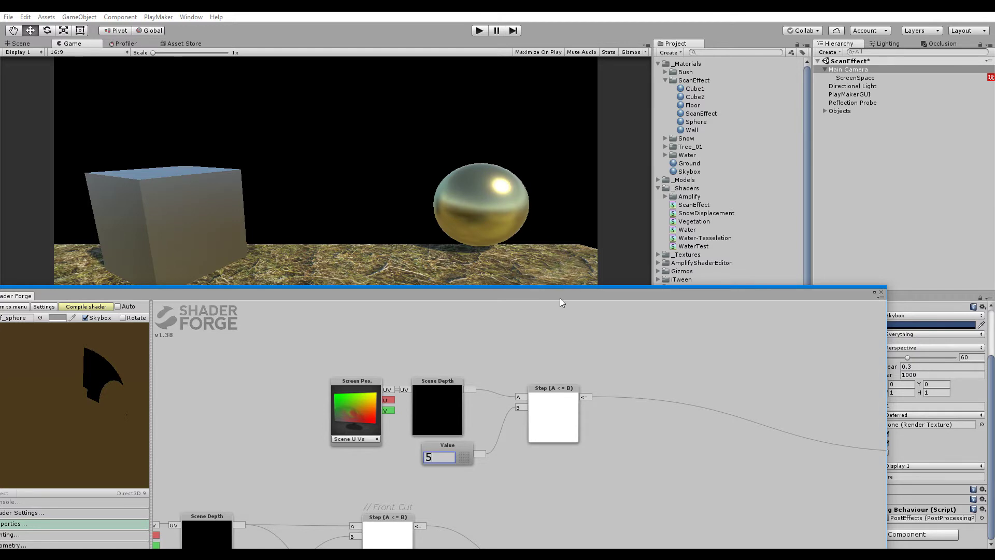
pyautogui.moveTo(560, 299); pyautogui.dragTo(438, 341)
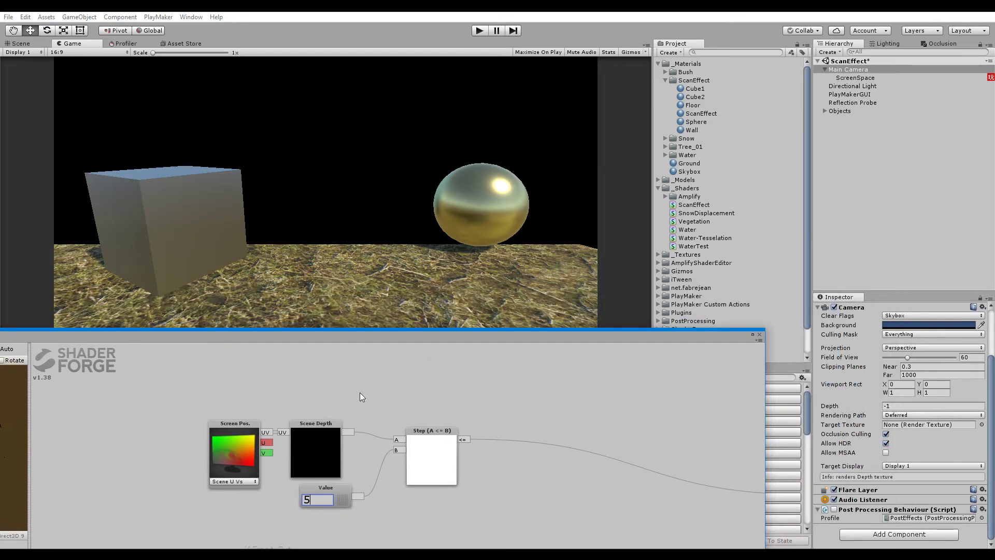
# Add a second Step (A <= B) node, feed its A input from the upper Scene Depth and connect its output to a new One Minus node.
pyautogui.moveTo(345, 336); pyautogui.dragTo(356, 285)
pyautogui.moveTo(438, 489); pyautogui.dragTo(440, 413, button='middle')
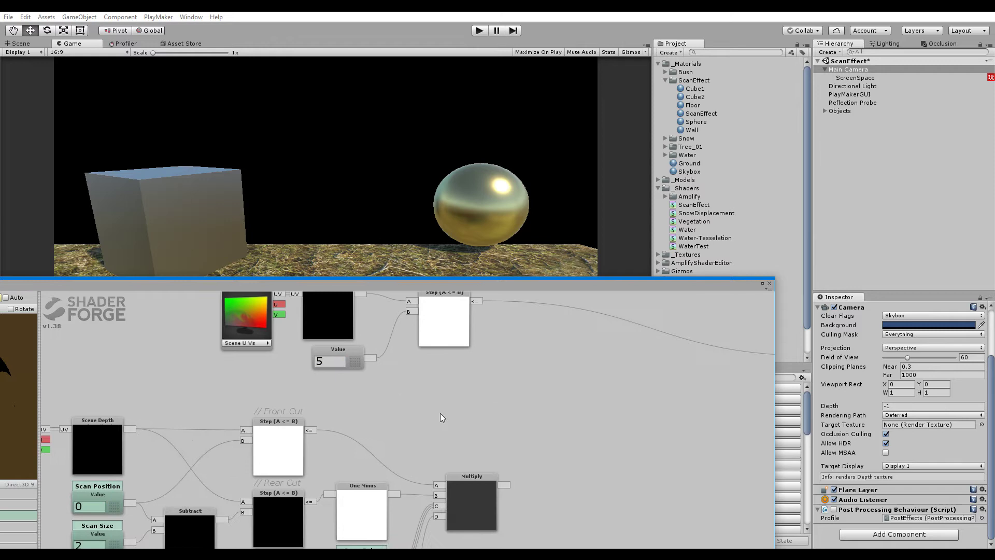
pyautogui.moveTo(525, 333); pyautogui.dragTo(509, 366, button='middle')
pyautogui.press('s')
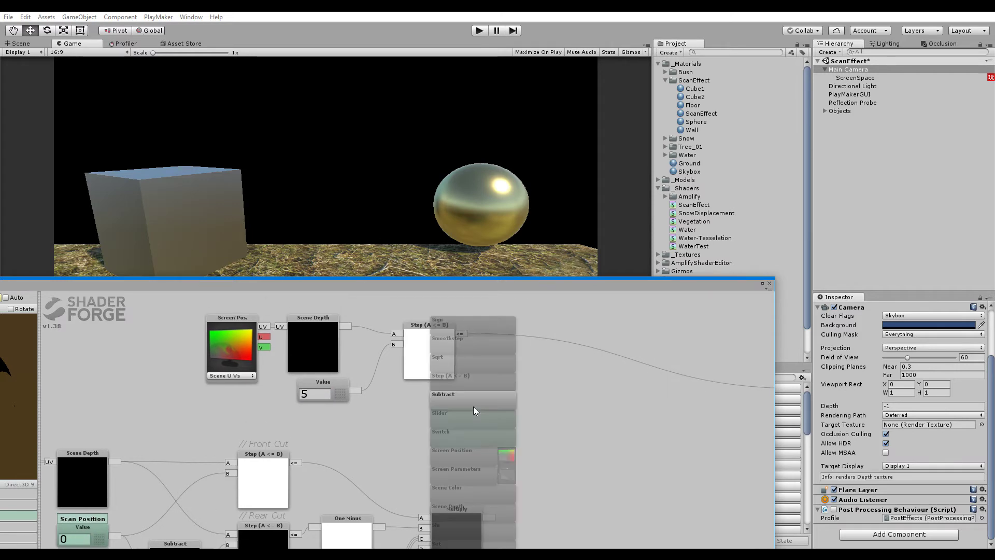
pyautogui.click(491, 386)
pyautogui.moveTo(490, 385); pyautogui.dragTo(483, 406)
pyautogui.click(515, 410)
pyautogui.press('o')
pyautogui.click(515, 411)
pyautogui.moveTo(347, 326); pyautogui.dragTo(394, 407)
pyautogui.moveTo(363, 419); pyautogui.dragTo(446, 356)
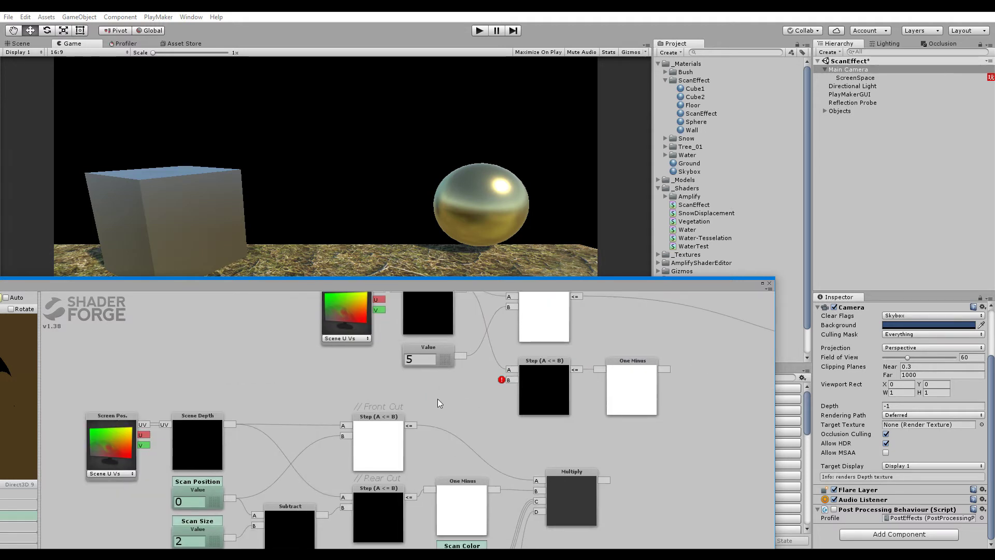
# Add a Value node, connect it to the second Step's B input and move the upper node group clear of the lower graph.
pyautogui.press('1')
pyautogui.click(438, 399)
pyautogui.moveTo(445, 399); pyautogui.dragTo(525, 382)
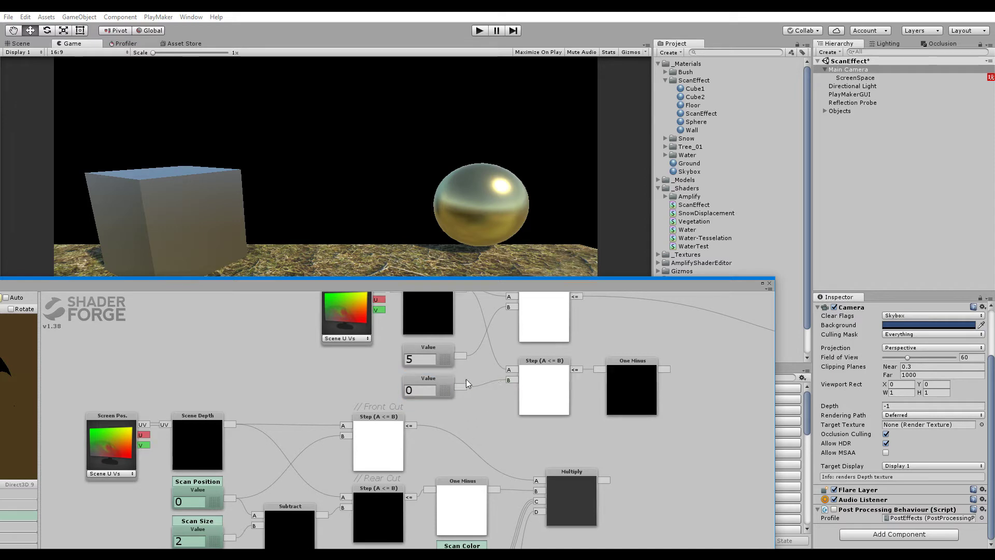
pyautogui.moveTo(466, 379); pyautogui.dragTo(312, 454, button='middle')
pyautogui.moveTo(518, 334); pyautogui.dragTo(196, 484)
pyautogui.moveTo(457, 466); pyautogui.dragTo(429, 416)
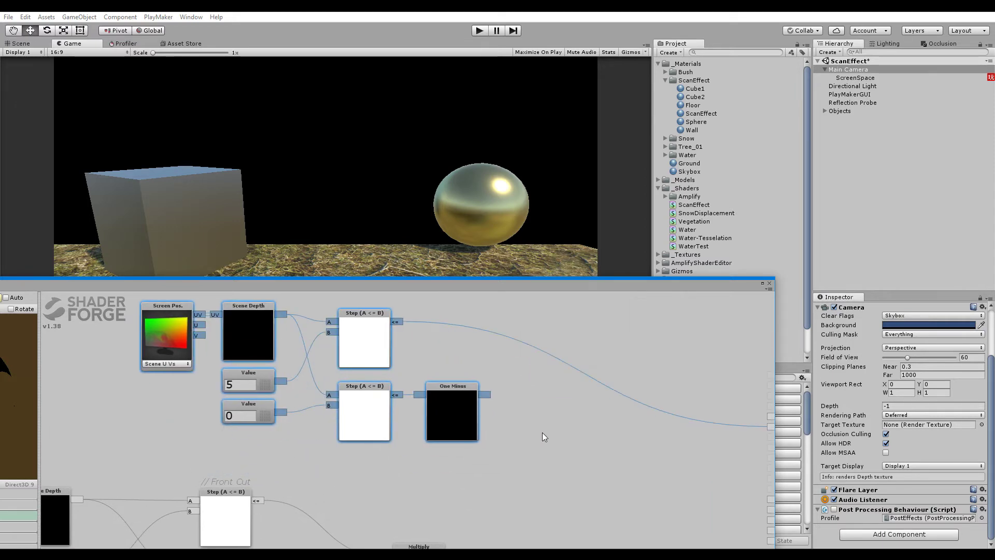
# Add a Multiply node combining the first Step and the One Minus outputs, and connect it to Main's Emission.
pyautogui.press('m')
pyautogui.click(555, 371)
pyautogui.moveTo(556, 371); pyautogui.dragTo(561, 358)
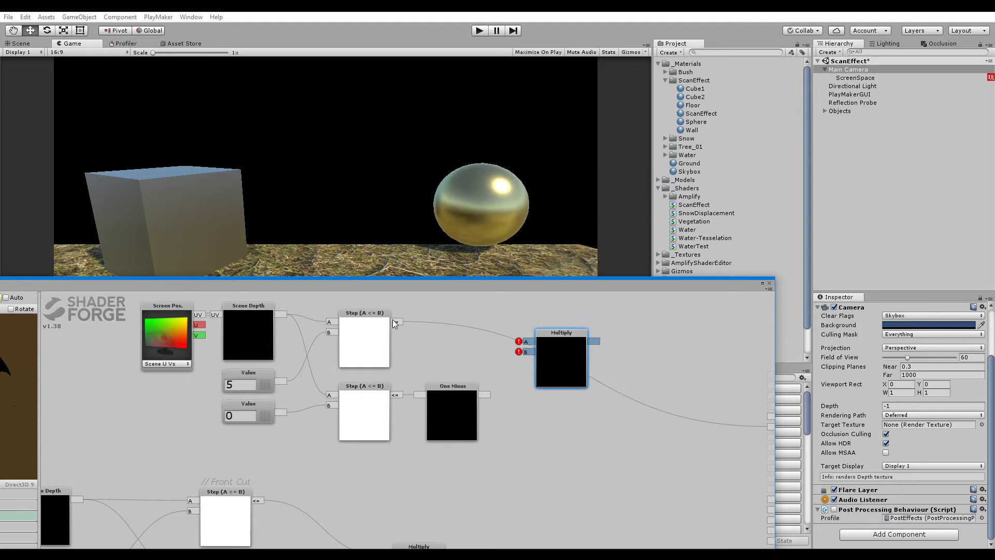
pyautogui.moveTo(396, 321); pyautogui.dragTo(526, 341)
pyautogui.moveTo(484, 394); pyautogui.dragTo(528, 350)
pyautogui.moveTo(598, 381); pyautogui.dragTo(457, 381, button='middle')
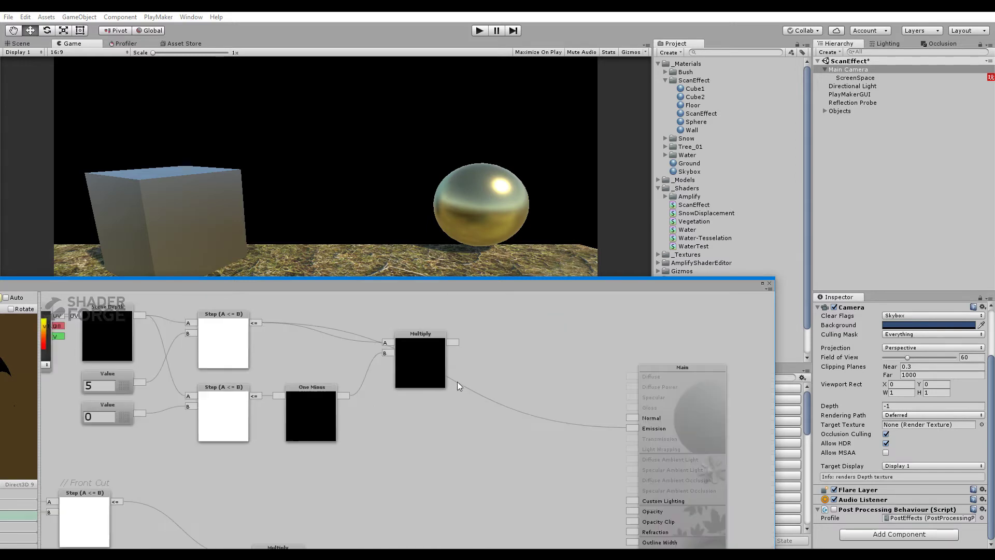
pyautogui.moveTo(453, 344); pyautogui.dragTo(622, 425)
# Set the Value node feeding the second Step's B input to 4, compile the shader and uncover the Game view.
pyautogui.moveTo(489, 434); pyautogui.dragTo(779, 415, button='middle')
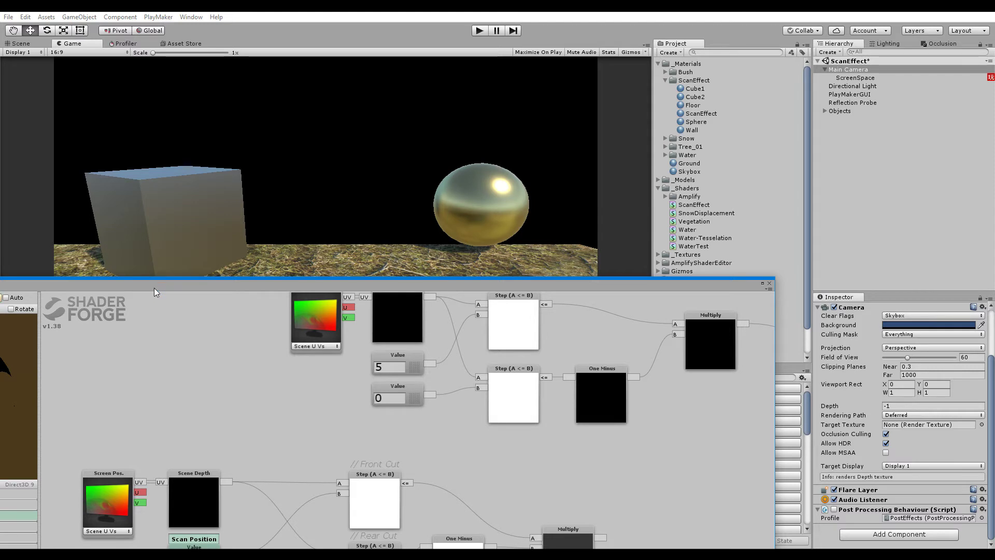
pyautogui.moveTo(154, 287); pyautogui.dragTo(211, 284)
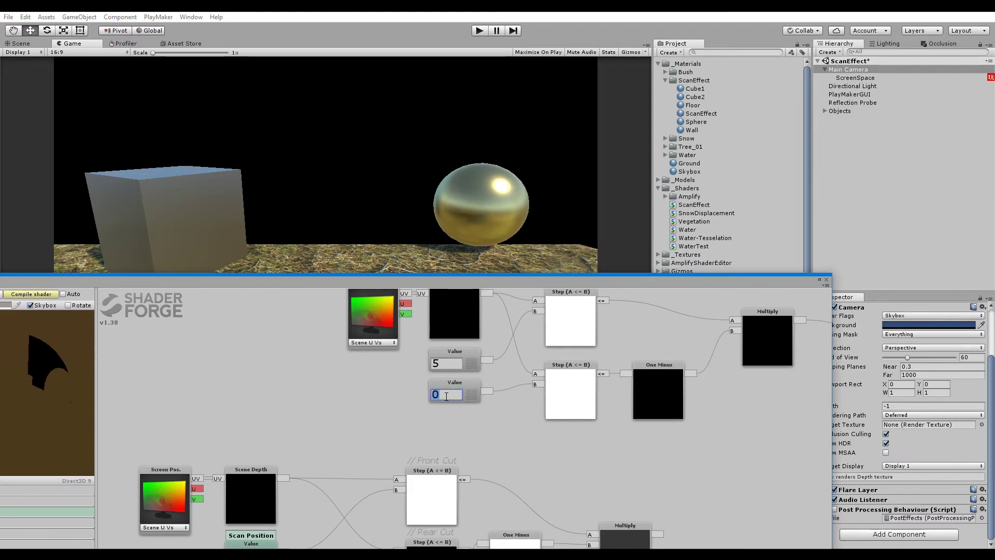
pyautogui.click(31, 294)
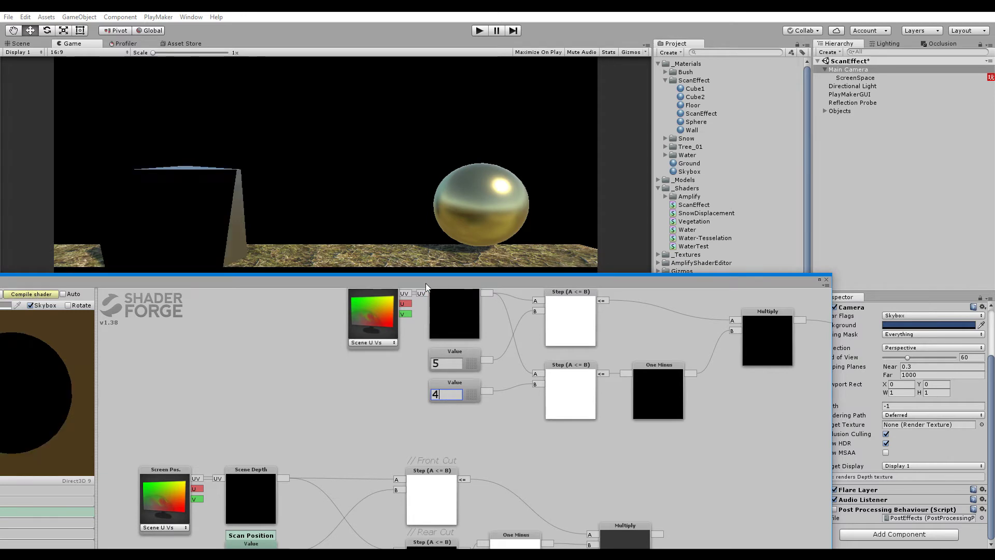
pyautogui.moveTo(425, 283); pyautogui.dragTo(368, 406)
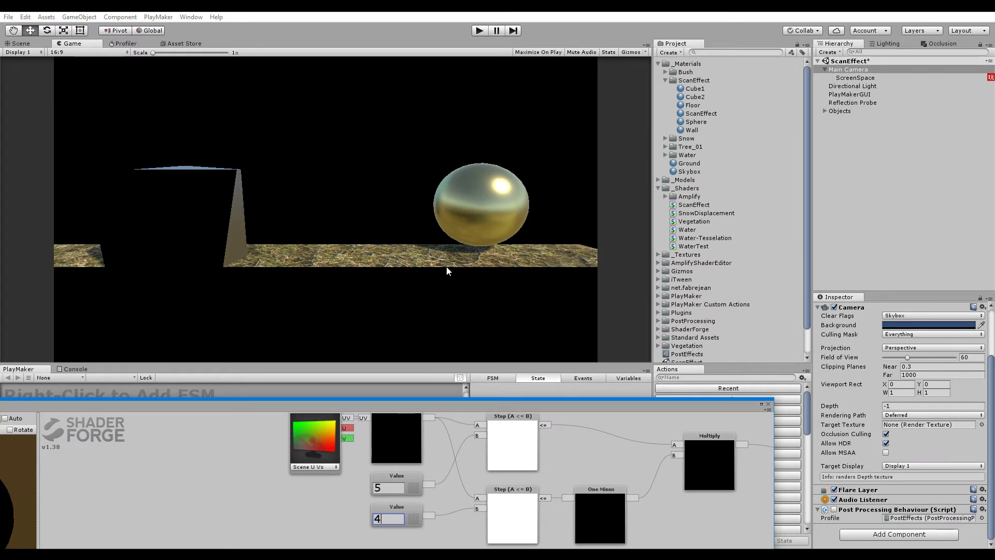
pyautogui.moveTo(357, 404); pyautogui.dragTo(368, 356)
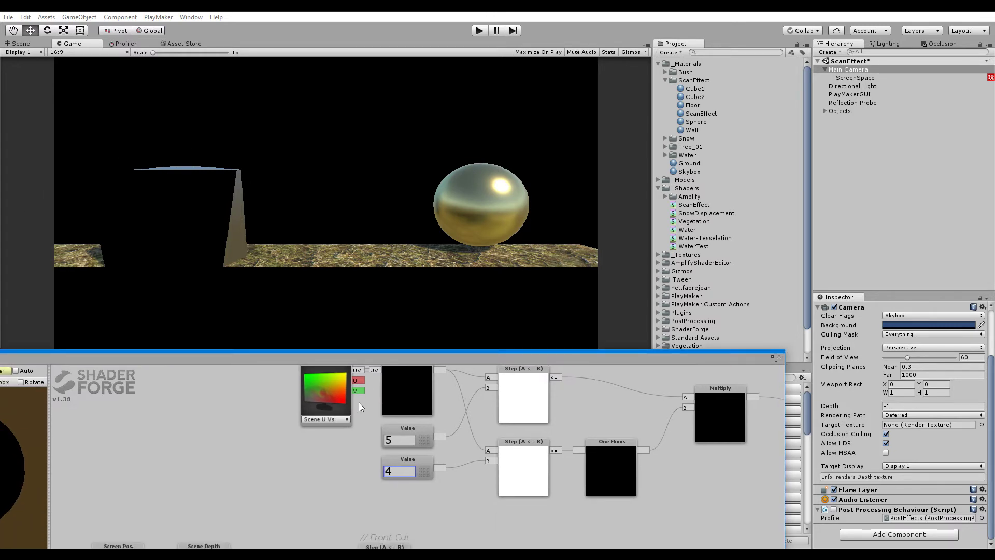
pyautogui.moveTo(596, 409); pyautogui.dragTo(470, 416, button='middle')
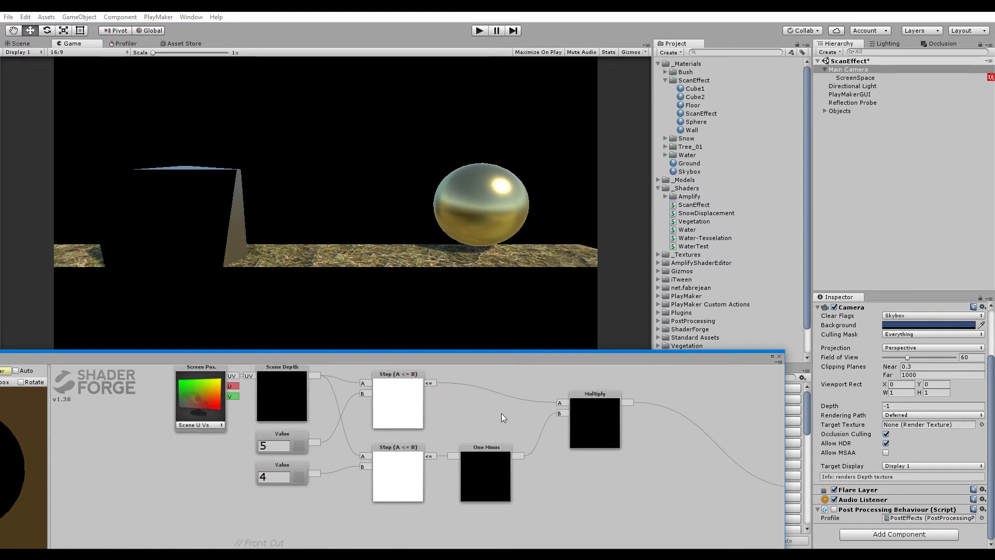
pyautogui.moveTo(443, 355); pyautogui.dragTo(462, 315)
pyautogui.moveTo(666, 430); pyautogui.dragTo(527, 430, button='middle')
pyautogui.moveTo(503, 424); pyautogui.dragTo(614, 403)
pyautogui.press('c')
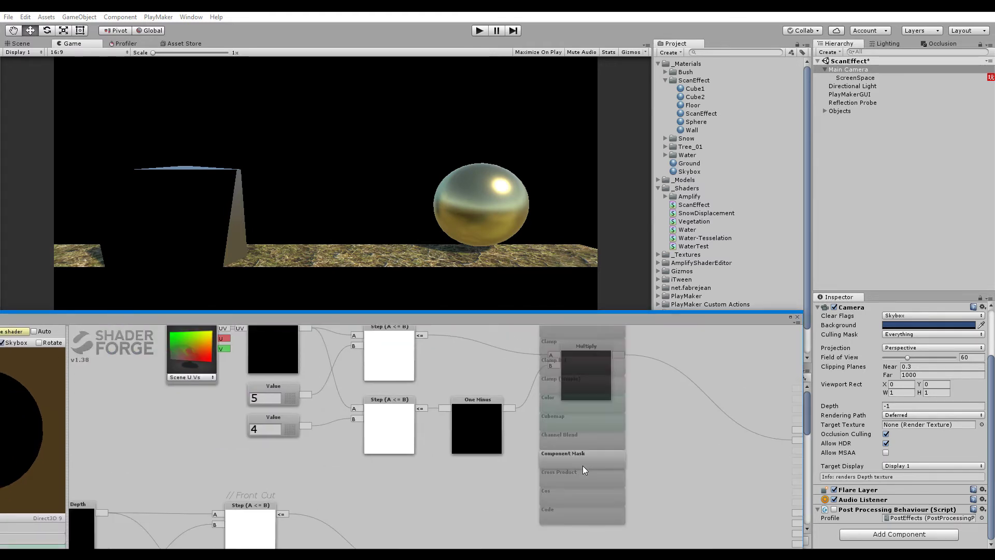
pyautogui.moveTo(585, 478); pyautogui.dragTo(564, 403)
pyautogui.press('c')
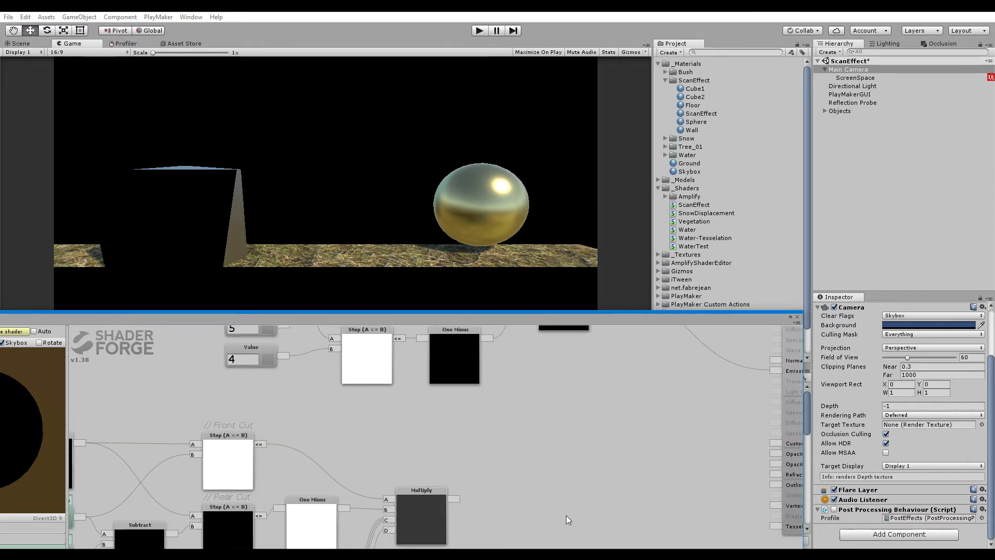
pyautogui.press('c')
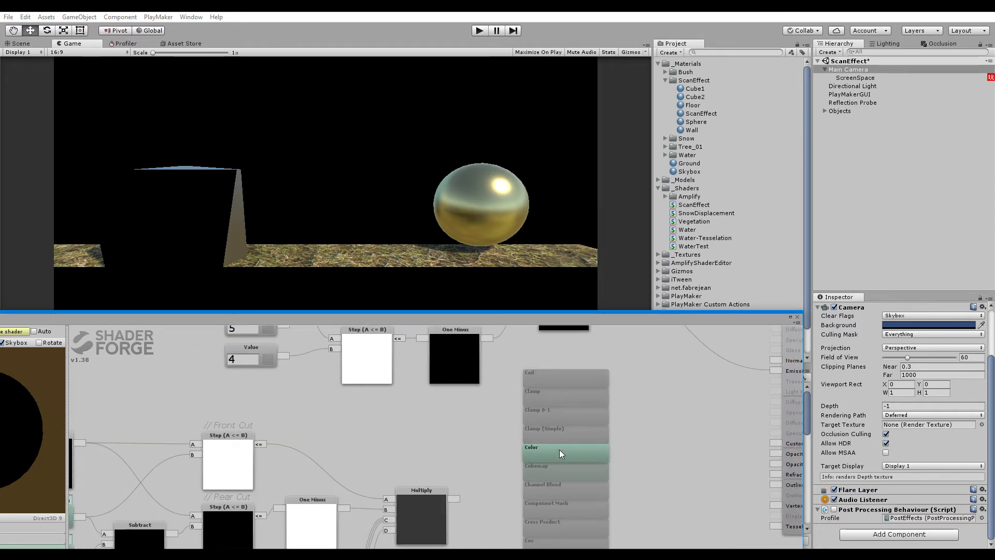
pyautogui.moveTo(443, 424); pyautogui.dragTo(479, 536)
pyautogui.moveTo(572, 483); pyautogui.dragTo(525, 395)
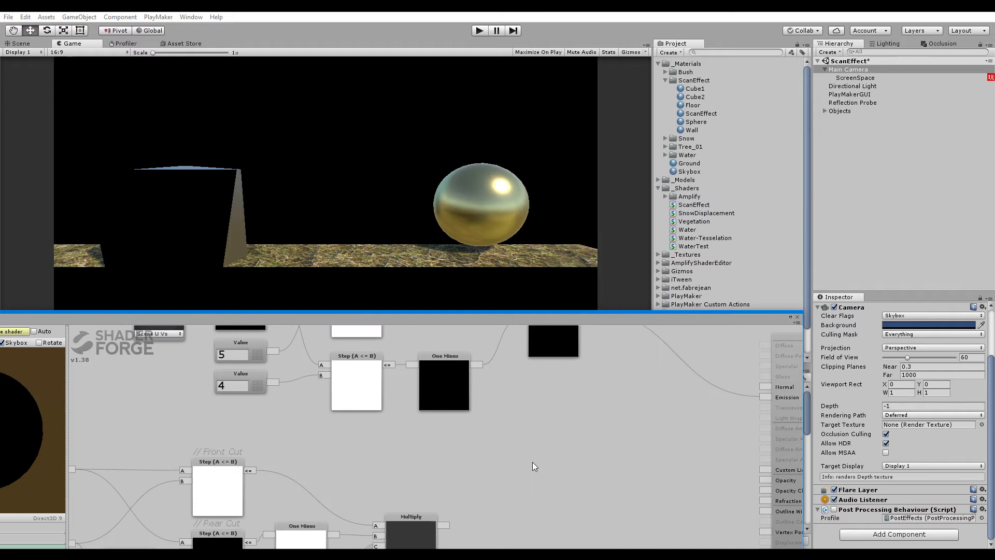
# Add a Vector 3 node set to 1, 0, 0, connect it to the upper Multiply's C input and compile the shader.
pyautogui.press('3')
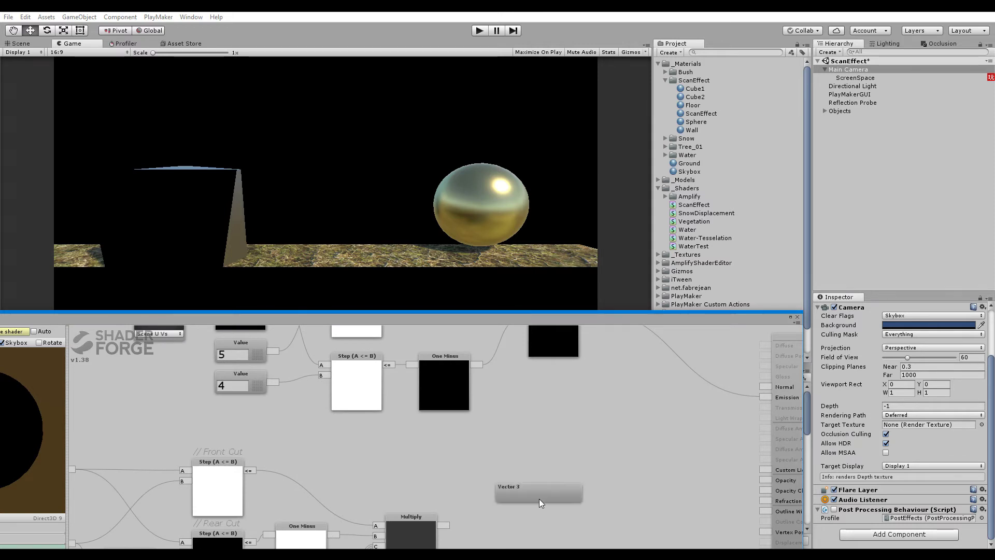
pyautogui.moveTo(539, 499); pyautogui.dragTo(492, 441)
pyautogui.moveTo(518, 420)
pyautogui.mouseDown()
pyautogui.moveTo(518, 346)
pyautogui.moveTo(519, 402)
pyautogui.mouseUp()
pyautogui.moveTo(515, 476); pyautogui.dragTo(499, 462)
pyautogui.click(486, 489)
pyautogui.write('1')
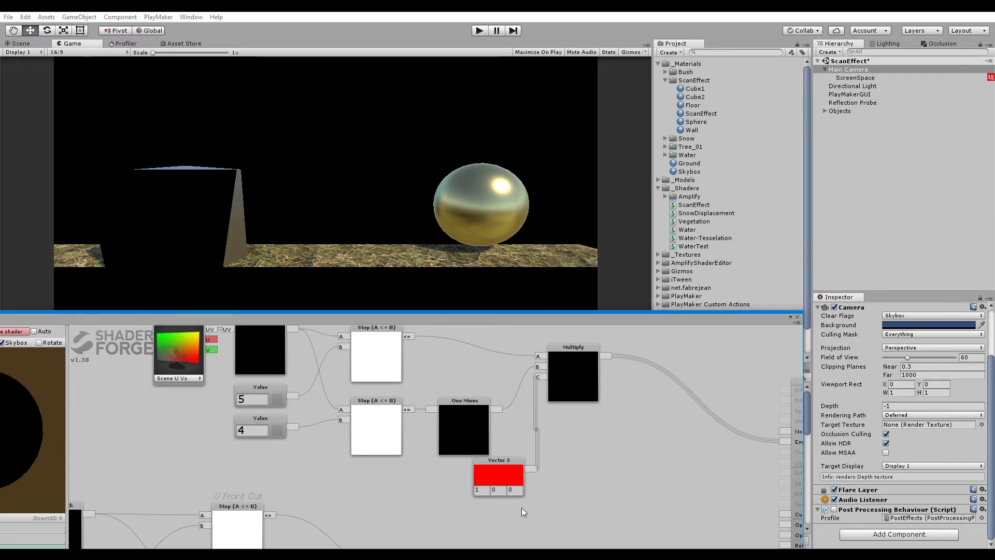
pyautogui.click(18, 331)
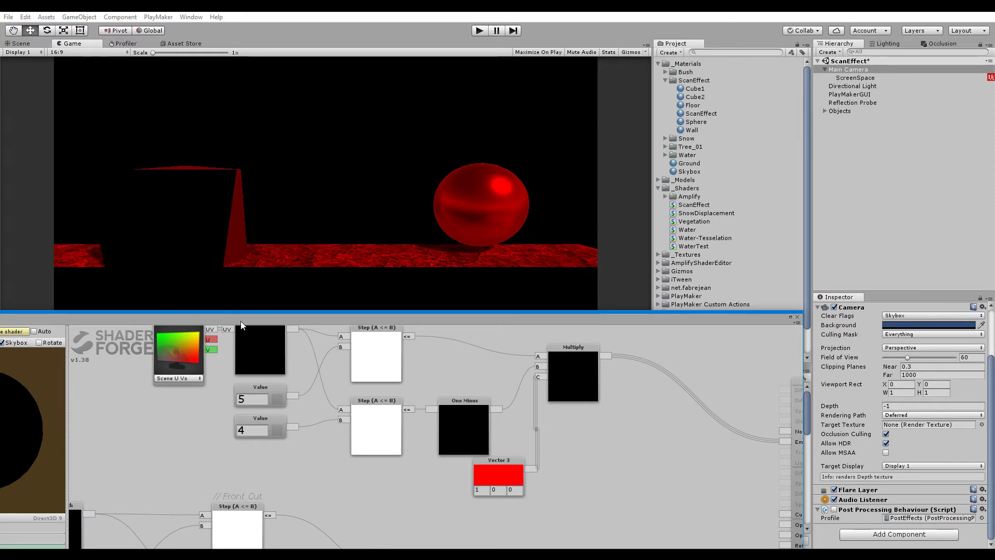
# Position the red Vector 3 node directly beneath the upper One Minus node.
pyautogui.moveTo(510, 466); pyautogui.dragTo(482, 468)
pyautogui.moveTo(504, 466); pyautogui.dragTo(577, 426, button='middle')
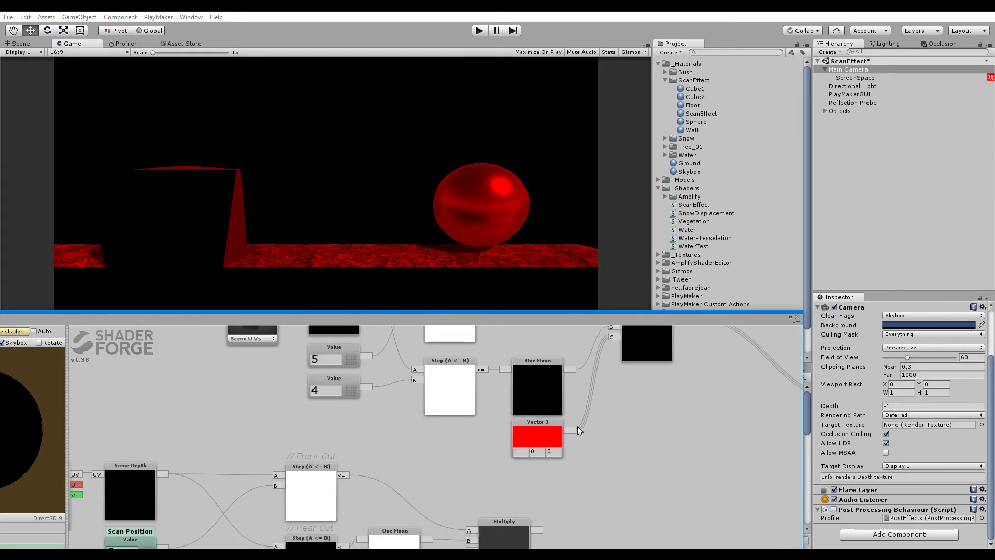
pyautogui.moveTo(540, 435); pyautogui.dragTo(534, 439)
pyautogui.moveTo(595, 401); pyautogui.dragTo(580, 438, button='middle')
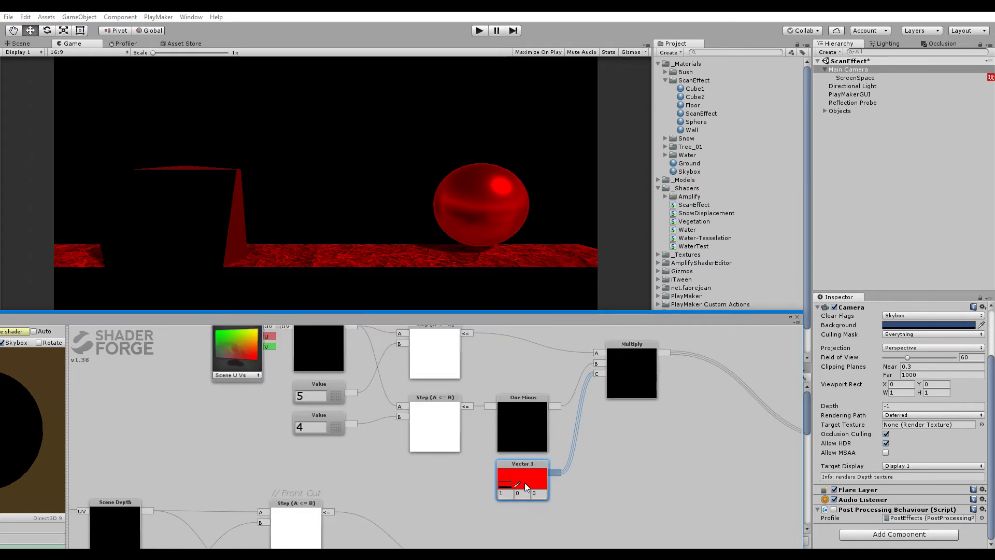
pyautogui.moveTo(586, 418); pyautogui.dragTo(575, 460)
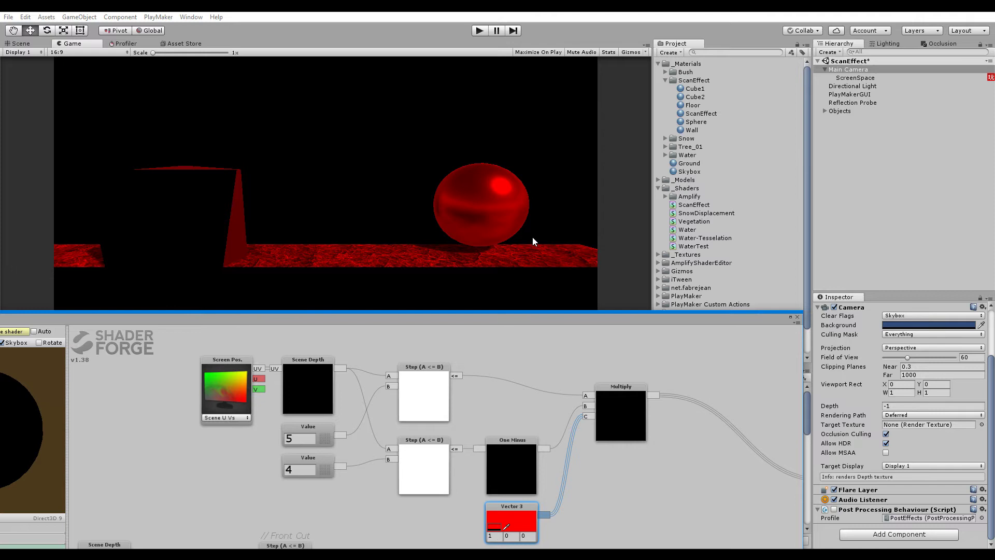
# Set the shader's Blend Mode to Additive, compile the shader and uncover the Game view.
pyautogui.moveTo(269, 319); pyautogui.dragTo(474, 176)
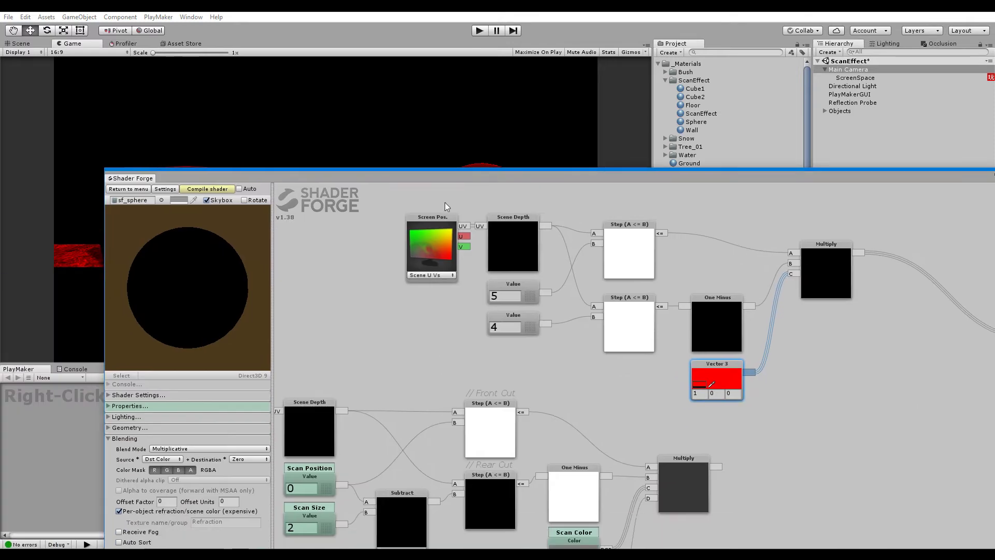
pyautogui.click(174, 439)
pyautogui.click(179, 448)
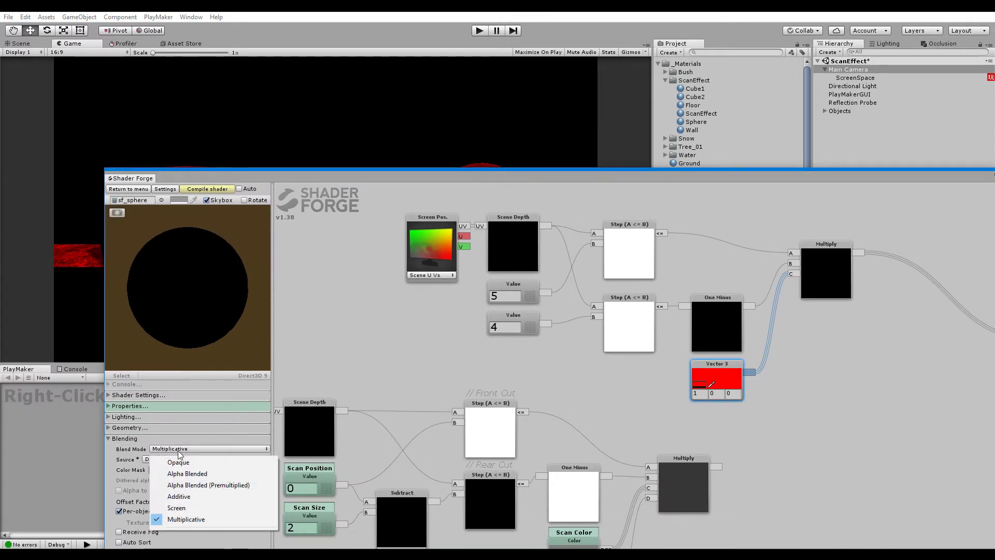
pyautogui.click(178, 496)
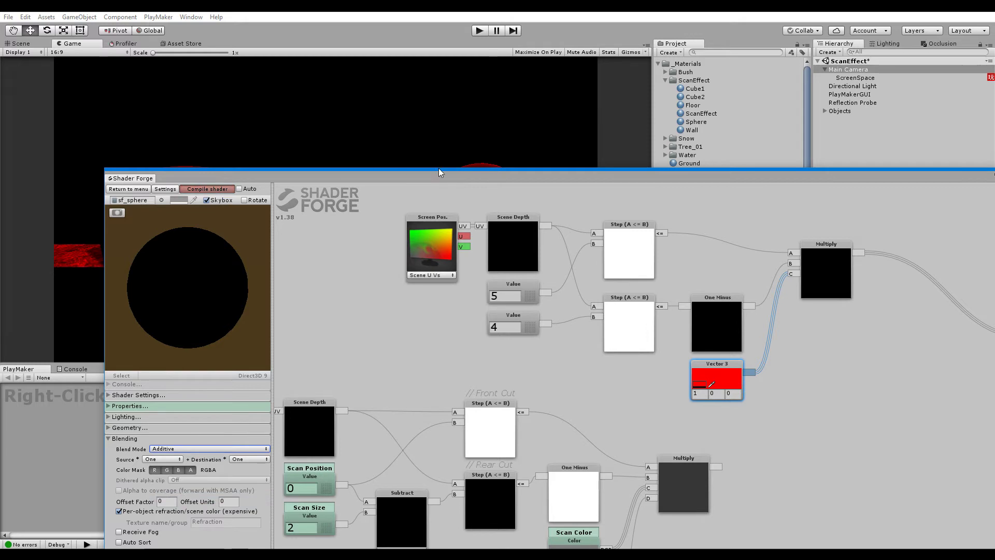
pyautogui.moveTo(447, 179); pyautogui.dragTo(284, 405)
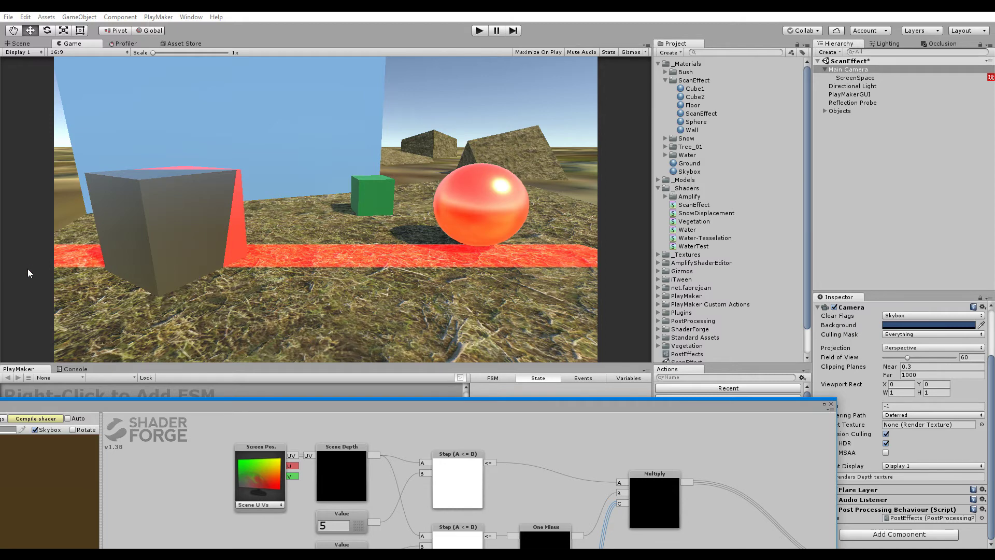
pyautogui.moveTo(223, 398); pyautogui.dragTo(316, 220)
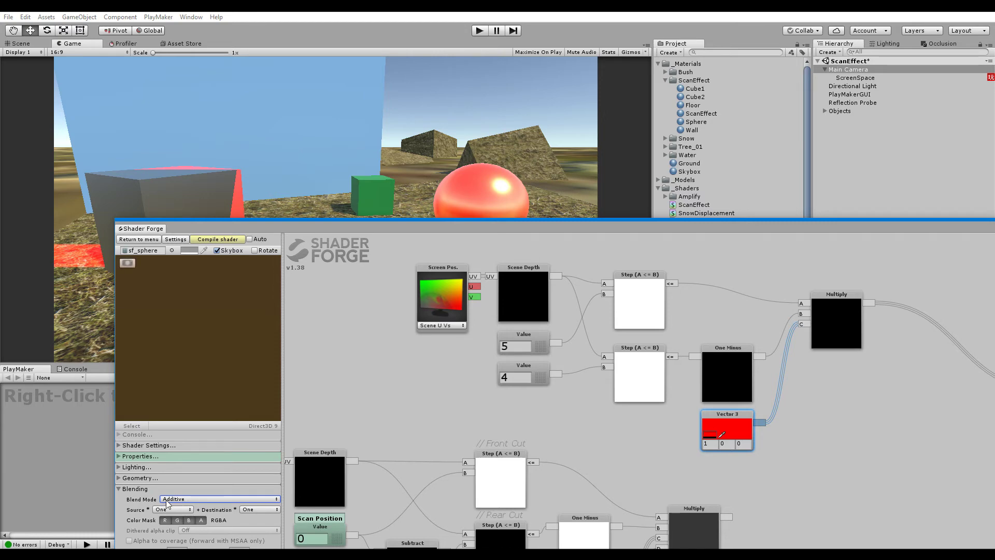
pyautogui.moveTo(294, 227); pyautogui.dragTo(110, 397)
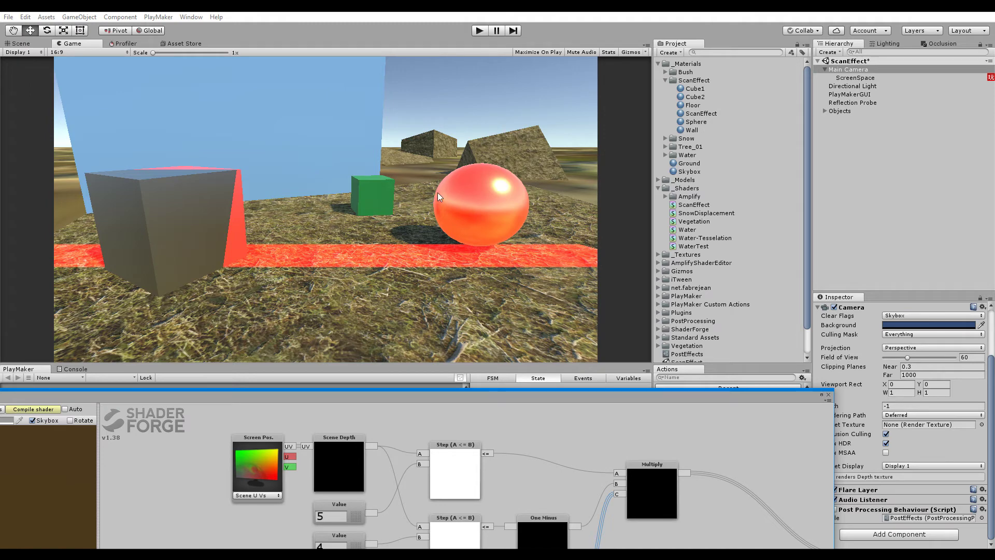
# Set the upper Value nodes to 6 for the first Step and 5 for the second Step, and compile the shader.
pyautogui.moveTo(442, 397); pyautogui.dragTo(421, 279)
pyautogui.click(310, 400)
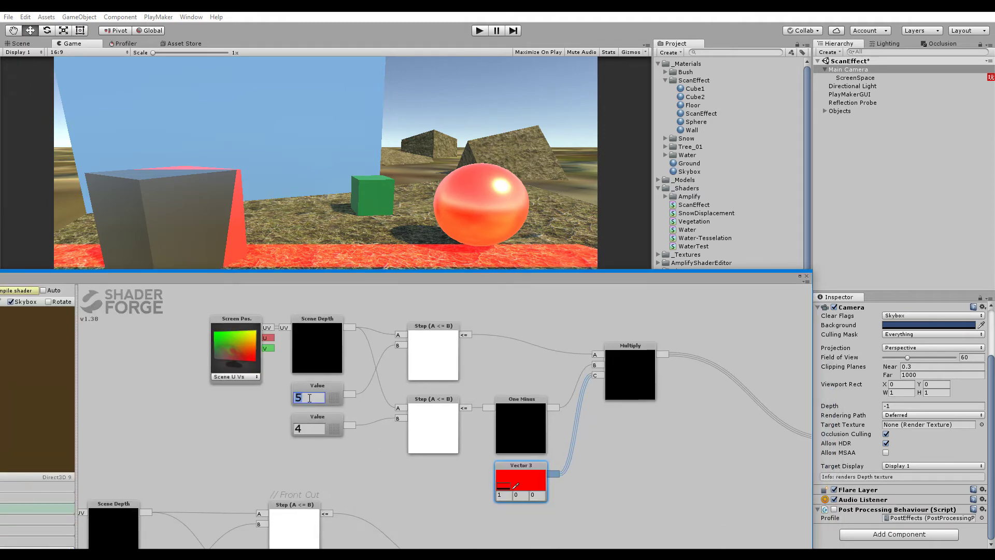
pyautogui.write('6')
pyautogui.press('Tab')
pyautogui.write('5')
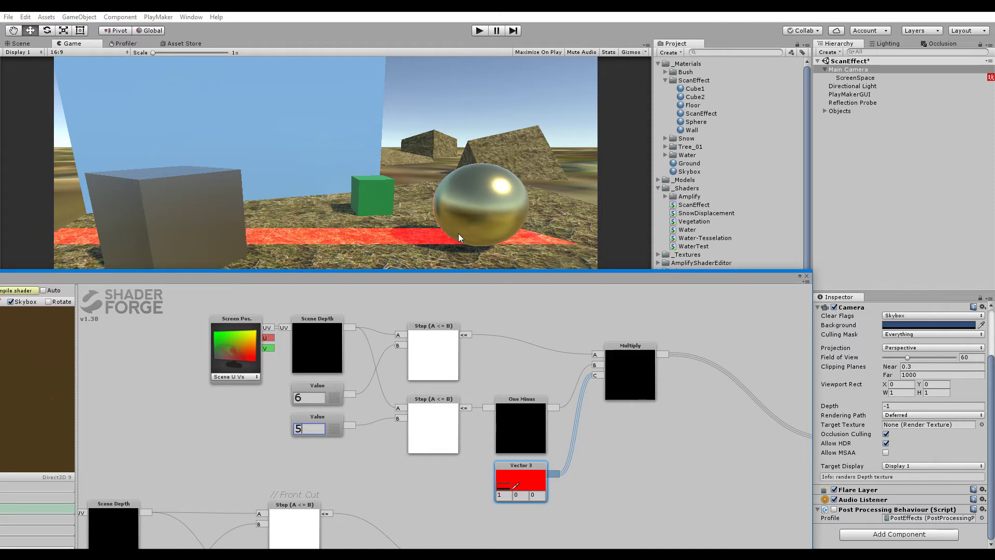
# Try to delete the upper scan-band nodes feeding Main's Emission, and undo that deletion.
pyautogui.moveTo(467, 285); pyautogui.dragTo(476, 226)
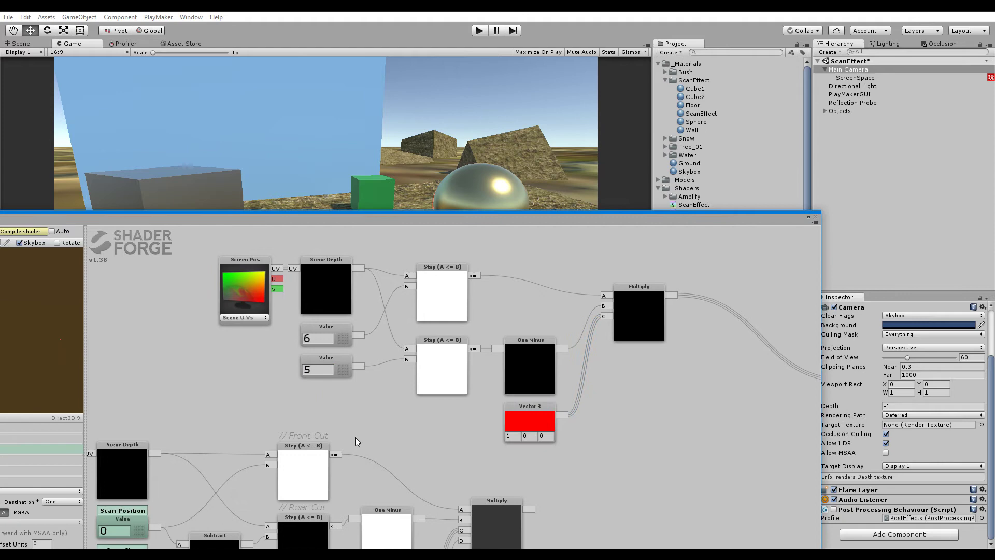
pyautogui.scroll(-1, 413, 423)
pyautogui.moveTo(413, 423); pyautogui.dragTo(366, 359)
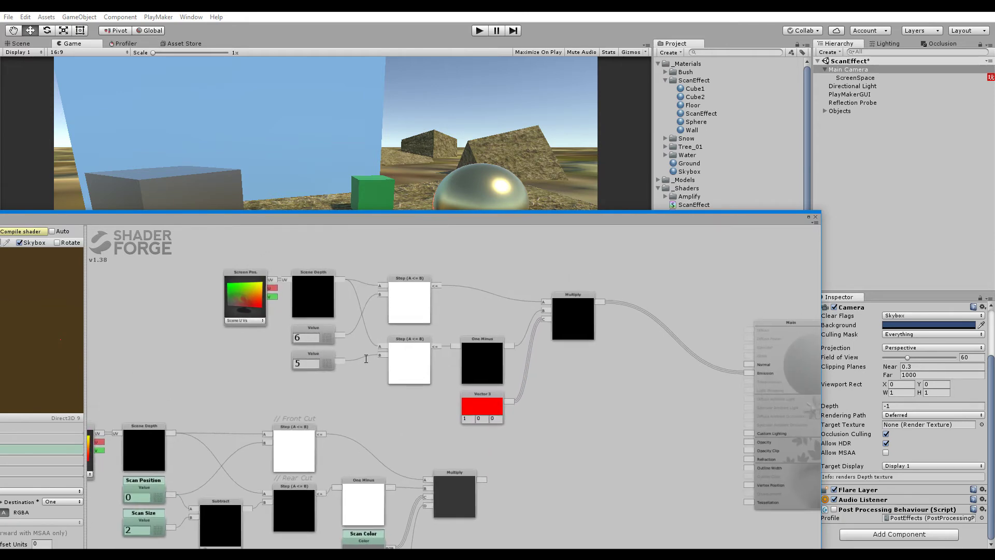
pyautogui.keyDown('alt'); pyautogui.moveTo(231, 264); pyautogui.dragTo(617, 428); pyautogui.keyUp('alt')
pyautogui.press('Delete')
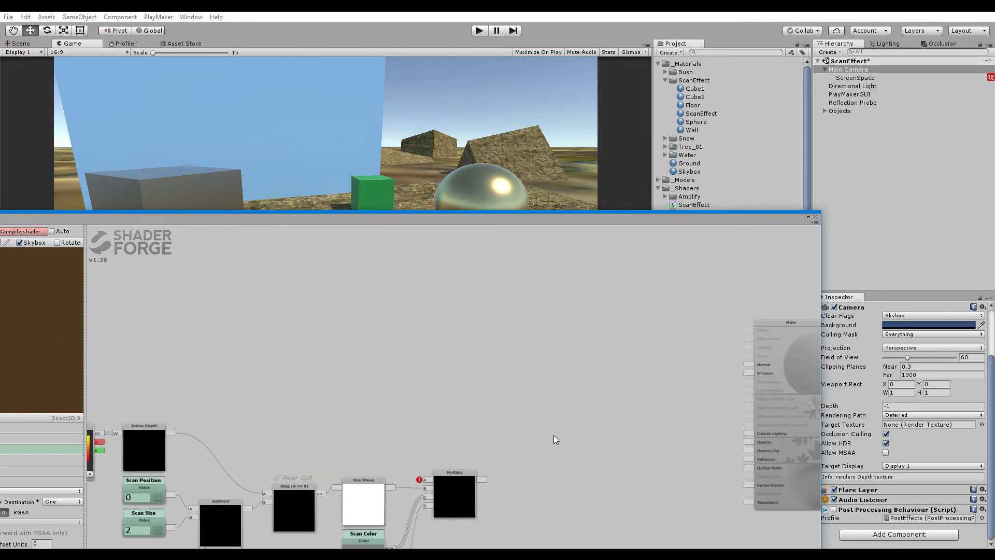
pyautogui.moveTo(475, 450); pyautogui.dragTo(608, 298)
pyautogui.hotkey('ctrl', 'z')
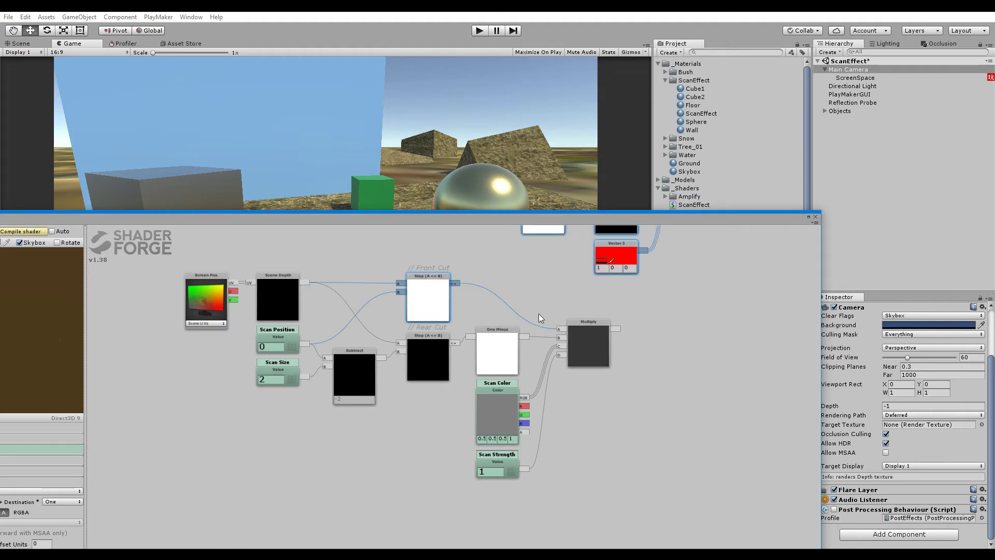
# Delete the upper group of scan-band nodes, including the red Vector 3, leaving the property-driven network.
pyautogui.moveTo(553, 267); pyautogui.dragTo(432, 430)
pyautogui.keyDown('alt'); pyautogui.moveTo(242, 254); pyautogui.dragTo(653, 415); pyautogui.keyUp('alt')
pyautogui.press('Delete')
pyautogui.moveTo(519, 473); pyautogui.dragTo(571, 331)
pyautogui.moveTo(484, 314); pyautogui.dragTo(600, 308)
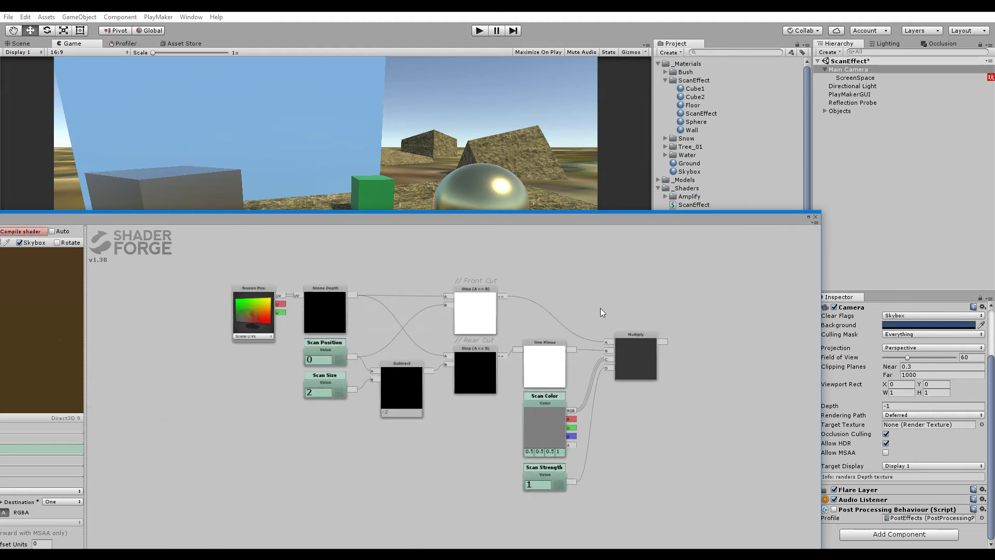
# Connect the output of the remaining Multiply node to Main's Emission input.
pyautogui.keyDown('alt'); pyautogui.moveTo(624, 255); pyautogui.dragTo(217, 493); pyautogui.keyUp('alt')
pyautogui.moveTo(632, 366); pyautogui.dragTo(652, 329)
pyautogui.moveTo(679, 326); pyautogui.dragTo(601, 338)
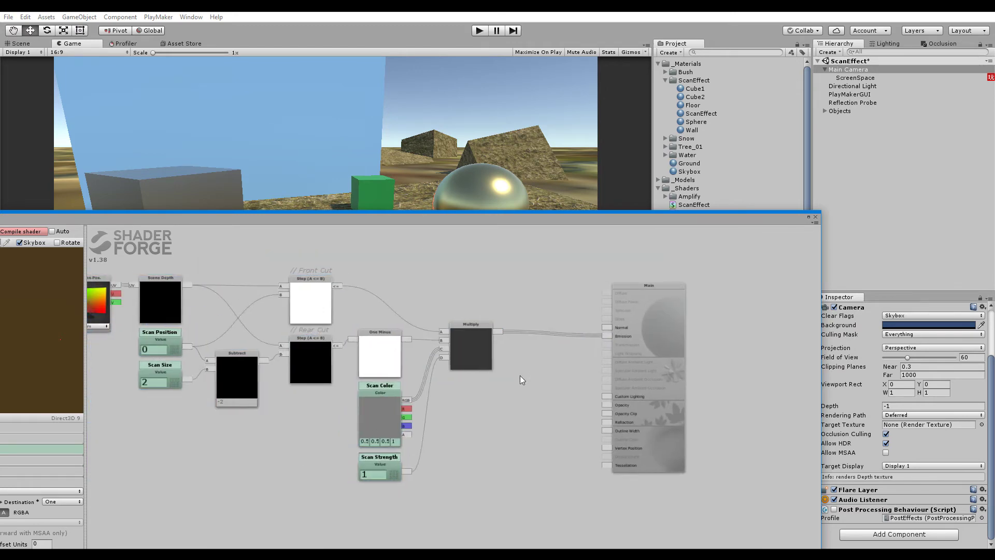
pyautogui.moveTo(521, 376); pyautogui.dragTo(707, 350)
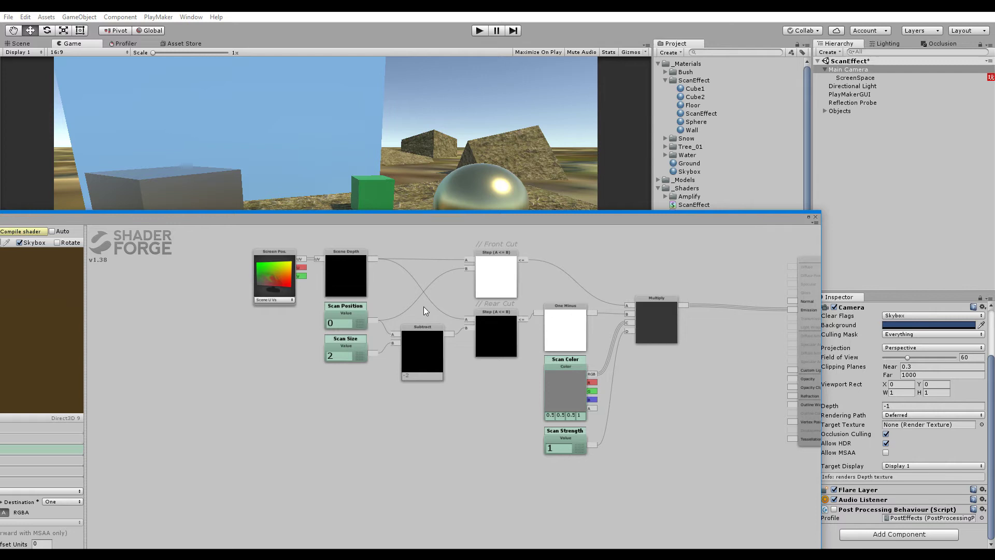
pyautogui.scroll(2, 408, 323)
# Adjust the ScanEffect material's Scan Position to 6.63 and its Scan Size to 2.1.
pyautogui.click(359, 336)
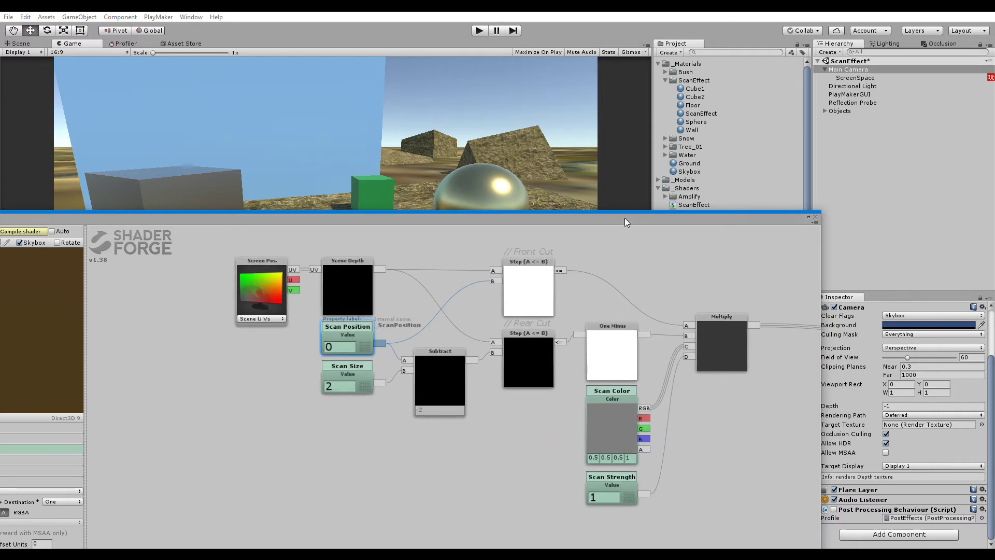
pyautogui.moveTo(624, 218); pyautogui.dragTo(547, 286)
pyautogui.click(710, 116)
pyautogui.moveTo(661, 290); pyautogui.dragTo(670, 409)
pyautogui.moveTo(837, 371); pyautogui.dragTo(858, 372)
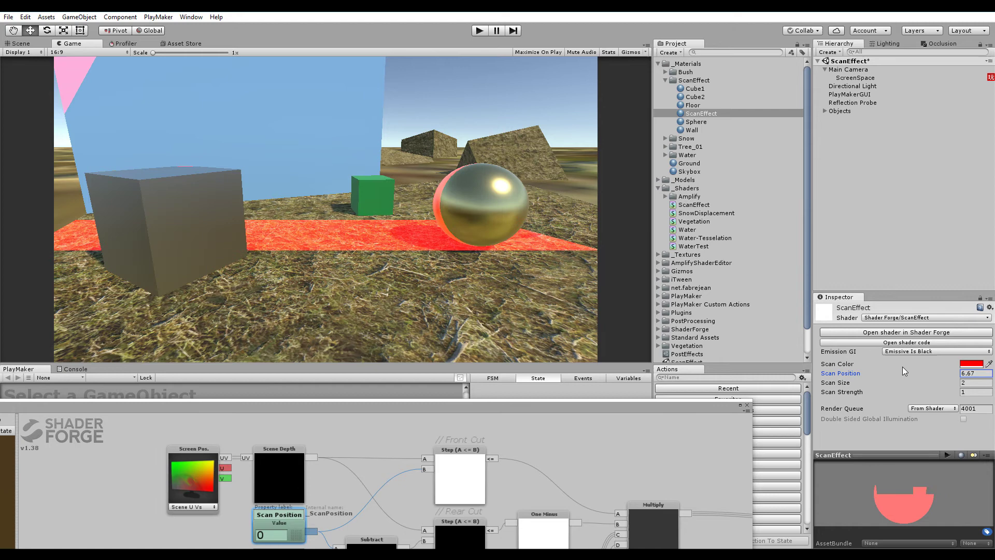
pyautogui.moveTo(903, 366)
pyautogui.mouseDown()
pyautogui.moveTo(876, 368)
pyautogui.moveTo(941, 365)
pyautogui.moveTo(901, 369)
pyautogui.mouseUp()
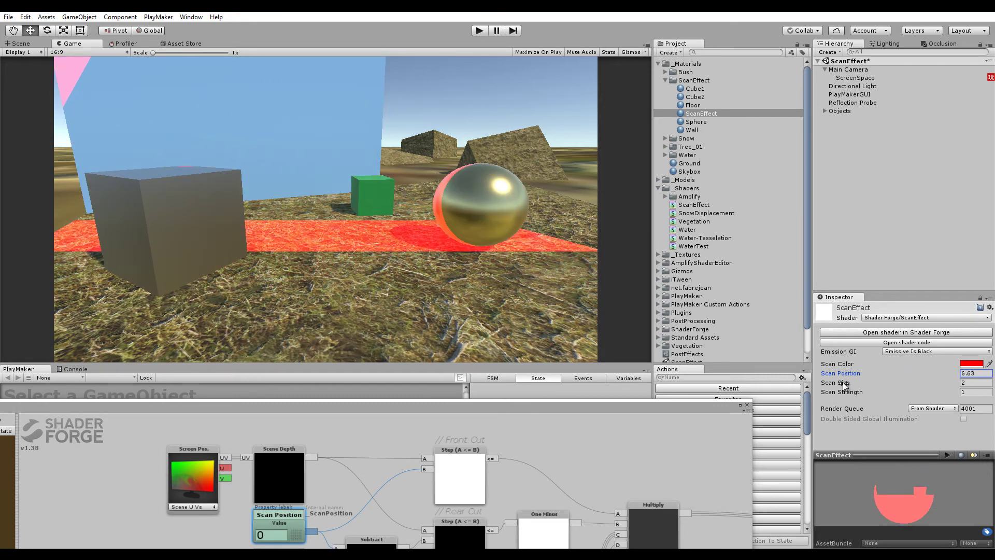
pyautogui.moveTo(841, 385)
pyautogui.mouseDown()
pyautogui.moveTo(858, 382)
pyautogui.moveTo(841, 386)
pyautogui.mouseUp()
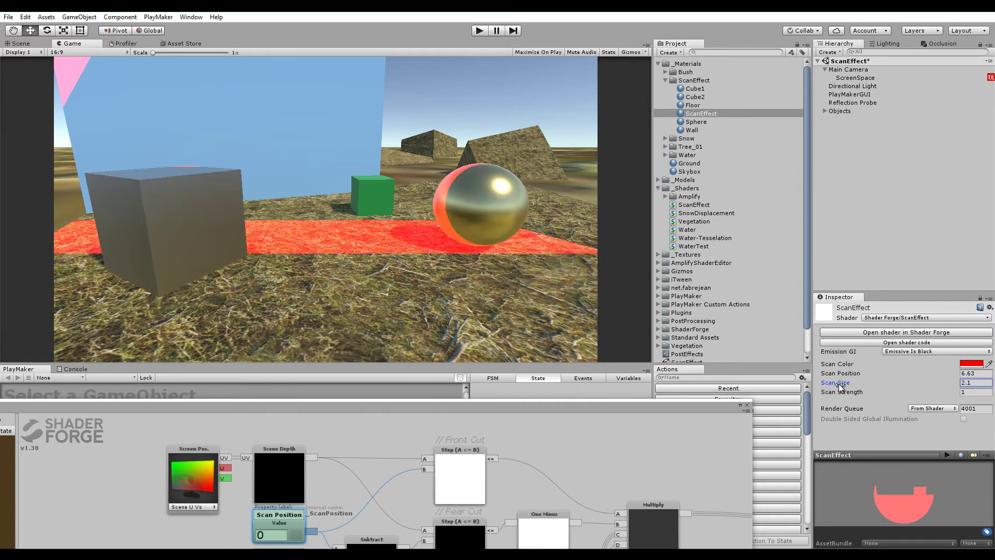
# Examine how Scan Position and Scan Size pass through Subtract into the Front Cut and Rear Cut Step nodes.
pyautogui.moveTo(609, 410); pyautogui.dragTo(737, 173)
pyautogui.moveTo(480, 251); pyautogui.dragTo(391, 279)
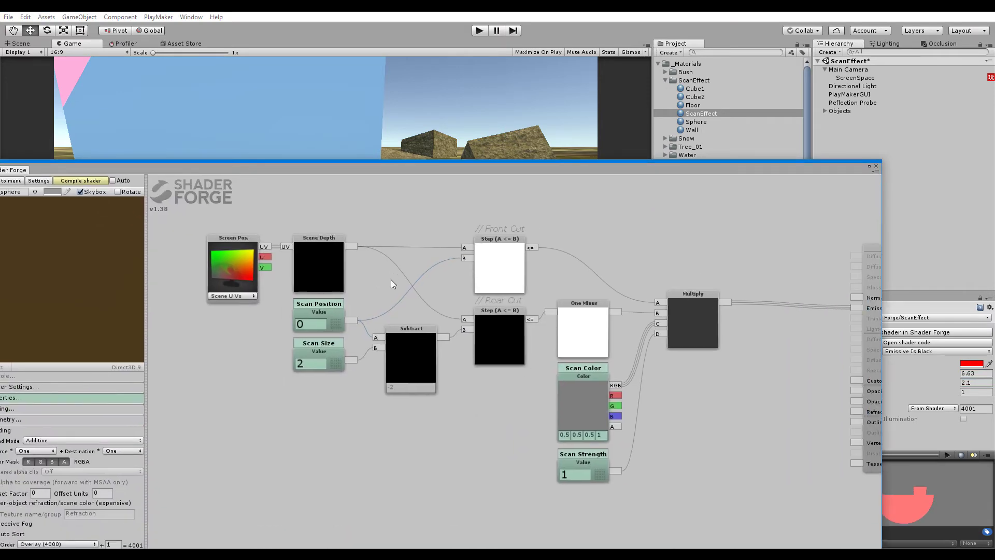
pyautogui.click(407, 350)
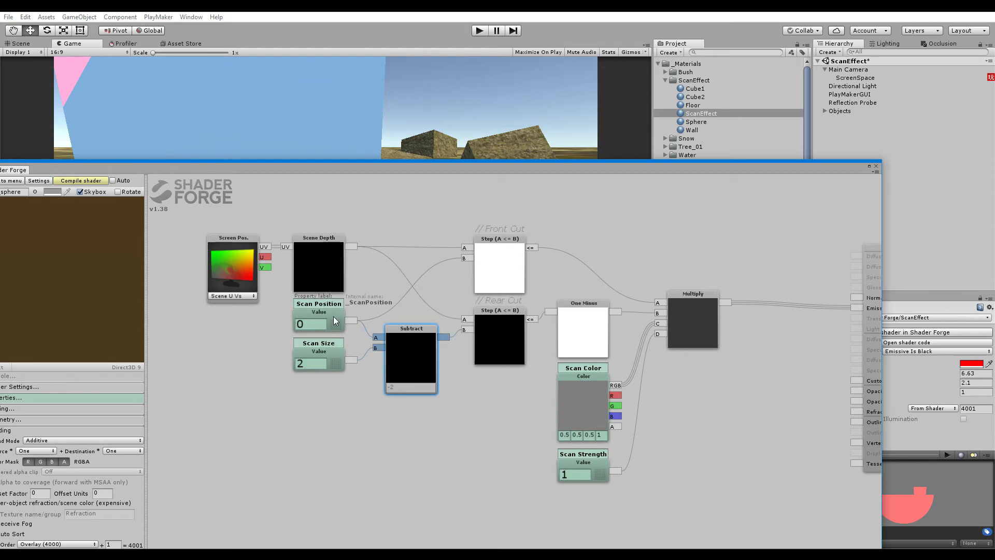
pyautogui.click(333, 316)
pyautogui.click(418, 364)
pyautogui.click(339, 357)
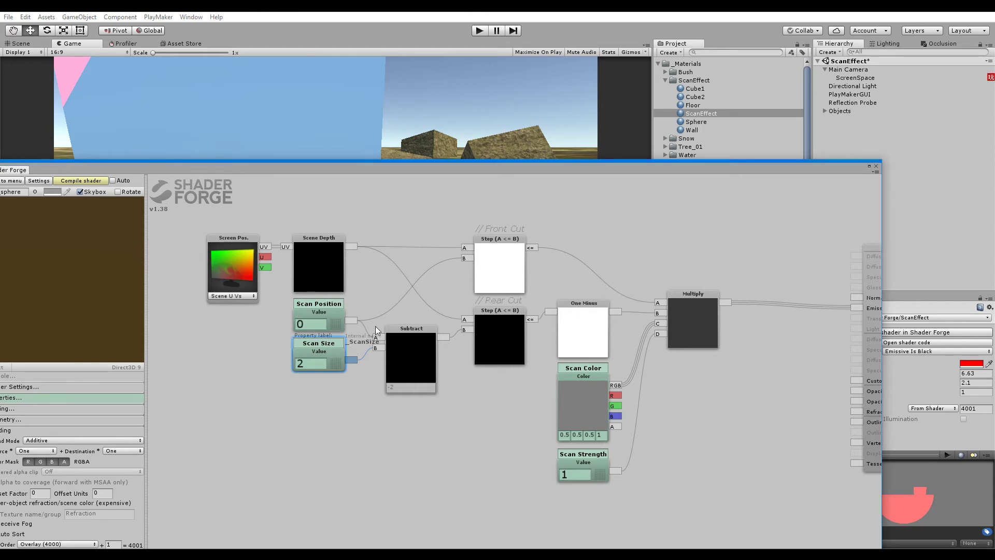
pyautogui.click(335, 315)
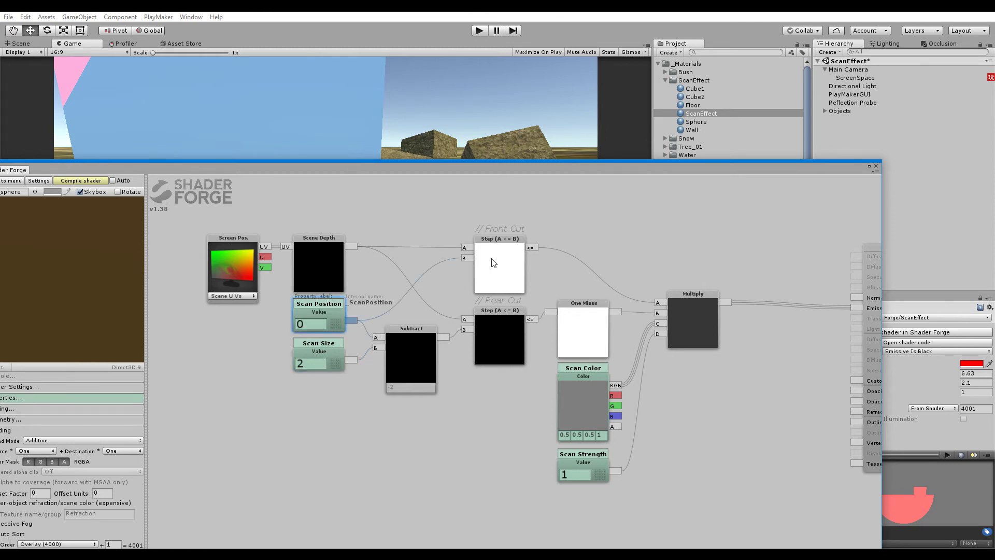
pyautogui.click(508, 258)
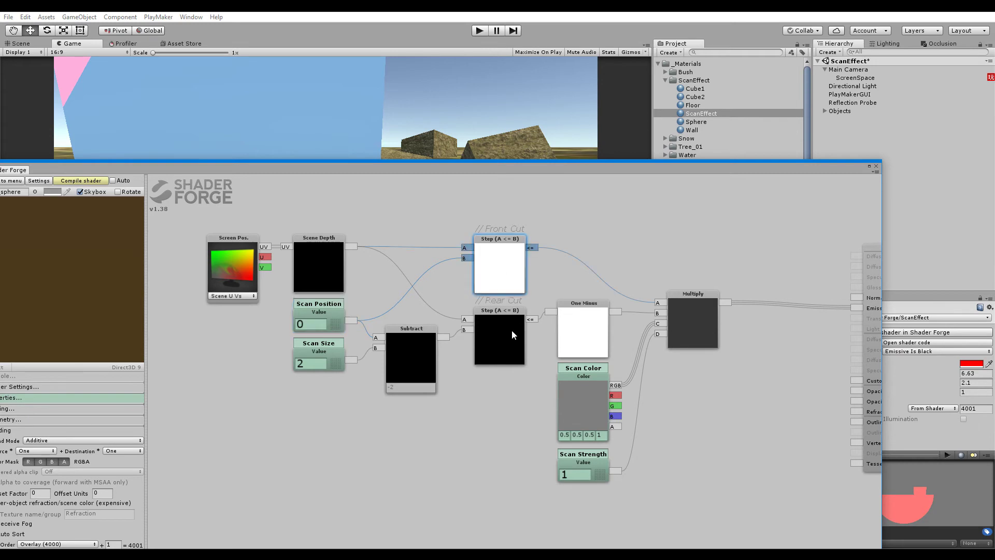
pyautogui.click(511, 330)
pyautogui.click(503, 264)
pyautogui.click(502, 337)
pyautogui.click(506, 266)
pyautogui.click(511, 322)
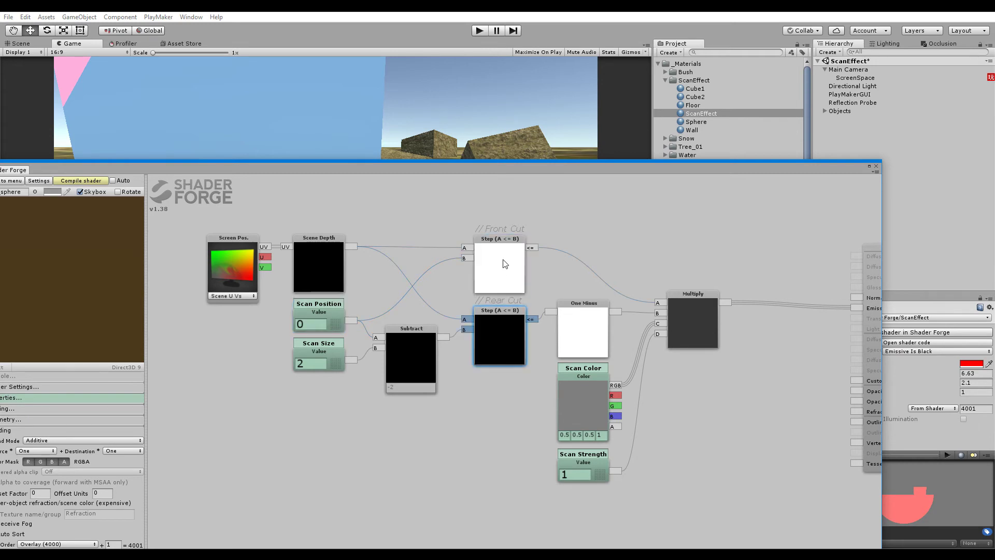
pyautogui.click(503, 259)
# Examine how the Scan Color and Scan Strength properties feed the Multiply node connected to Main's Emission.
pyautogui.moveTo(416, 244); pyautogui.dragTo(335, 278, button='middle')
pyautogui.moveTo(414, 167); pyautogui.dragTo(447, 176)
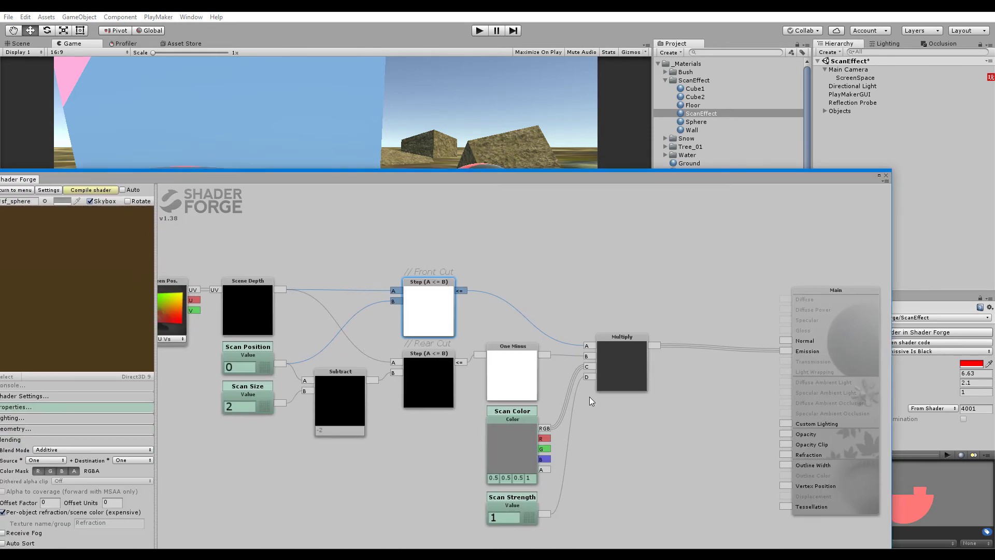
pyautogui.moveTo(589, 397); pyautogui.dragTo(530, 377)
pyautogui.click(456, 411)
pyautogui.click(437, 486)
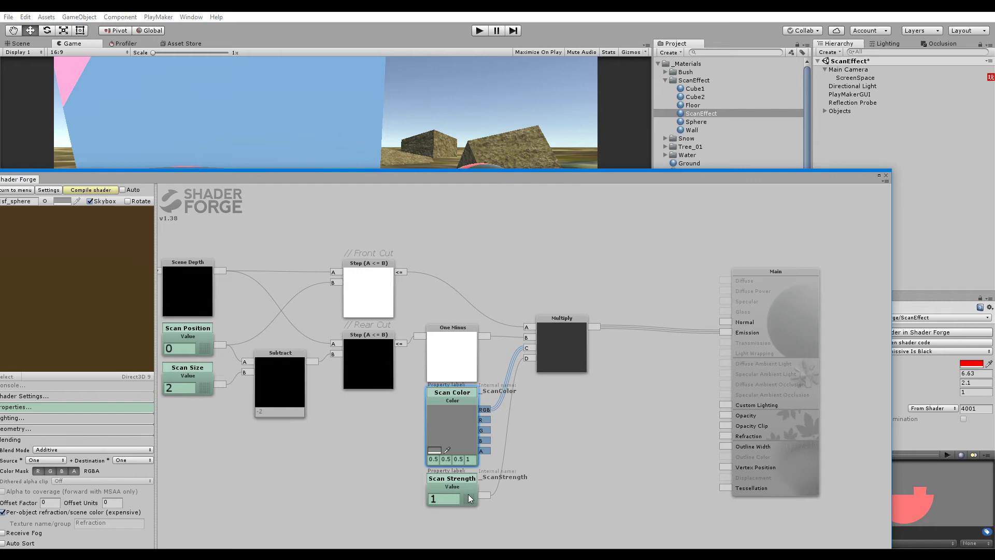
pyautogui.moveTo(382, 479); pyautogui.dragTo(424, 450)
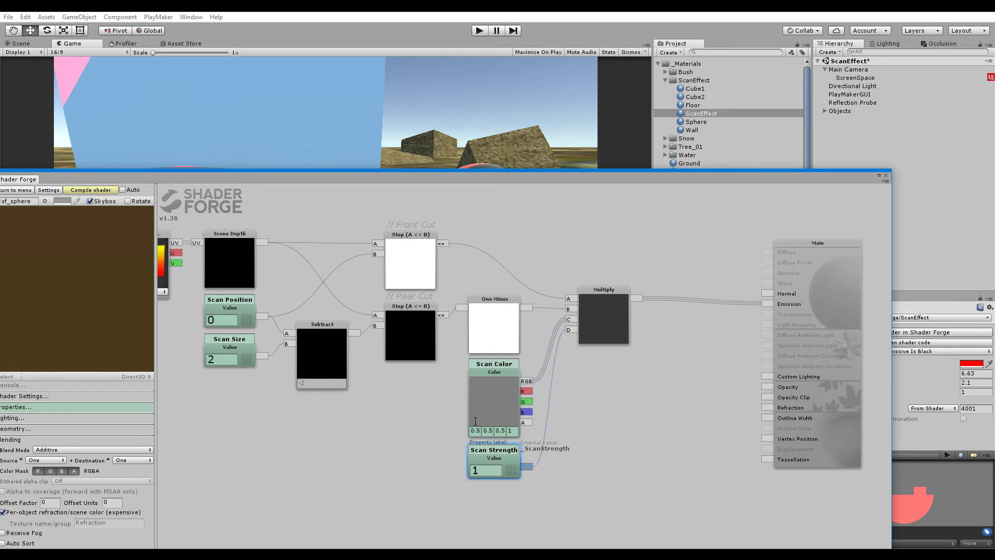
# Try out different Scan Strength values on the ScanEffect material, and reset the strength to 1.
pyautogui.moveTo(394, 181); pyautogui.dragTo(169, 392)
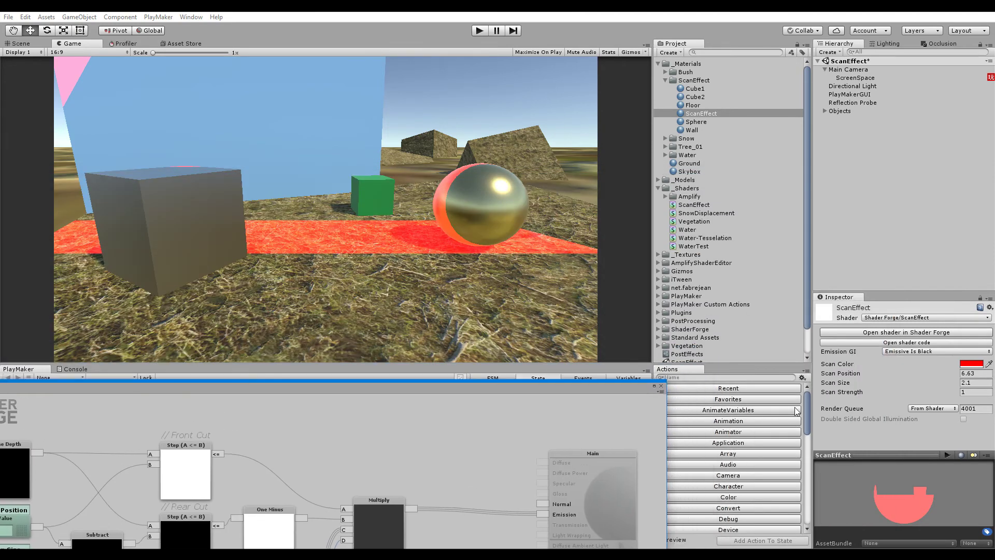
pyautogui.click(838, 391)
pyautogui.moveTo(838, 391); pyautogui.dragTo(889, 398)
pyautogui.click(977, 392)
pyautogui.write('1')
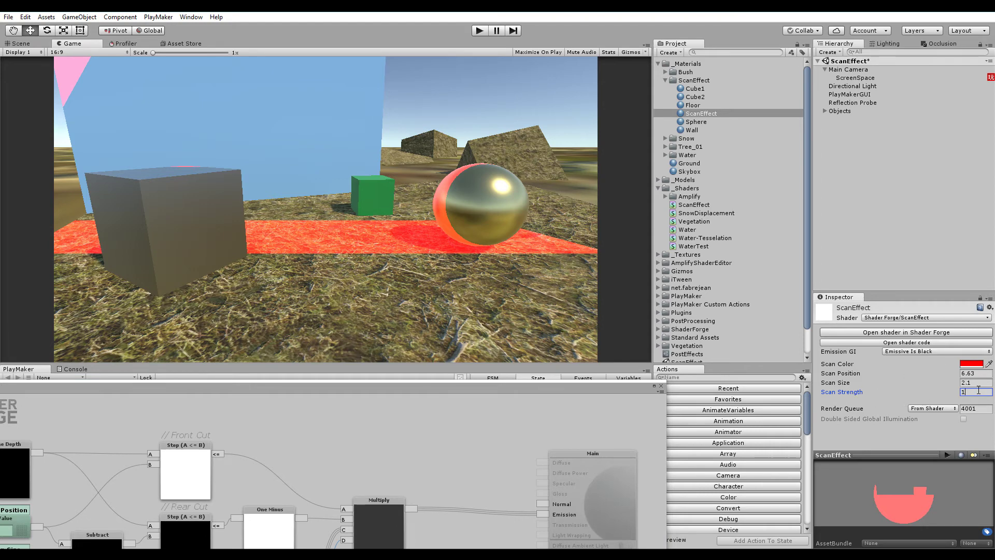
# Enable the Post Processing Behaviour component on the Main Camera.
pyautogui.scroll(-2, 723, 332)
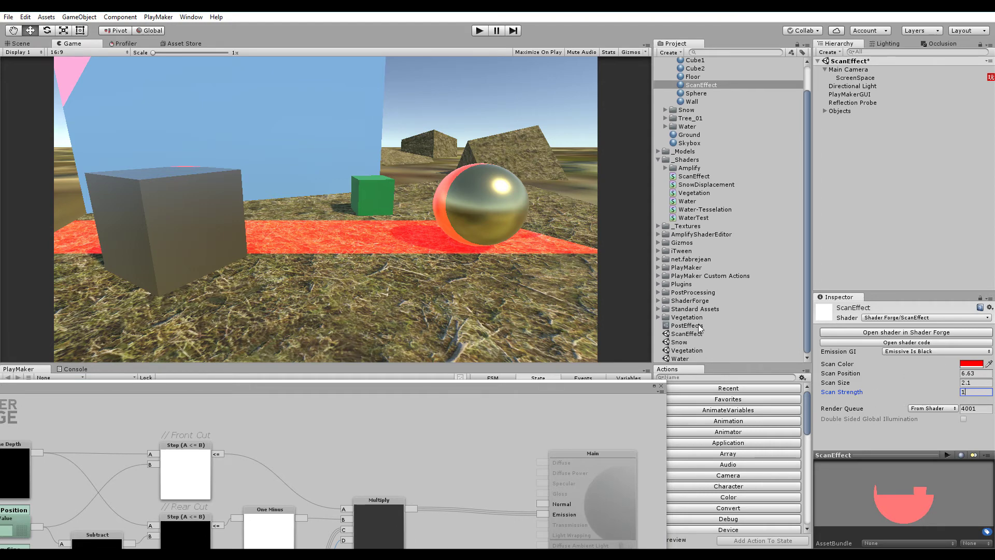
pyautogui.click(867, 71)
pyautogui.scroll(-3, 835, 451)
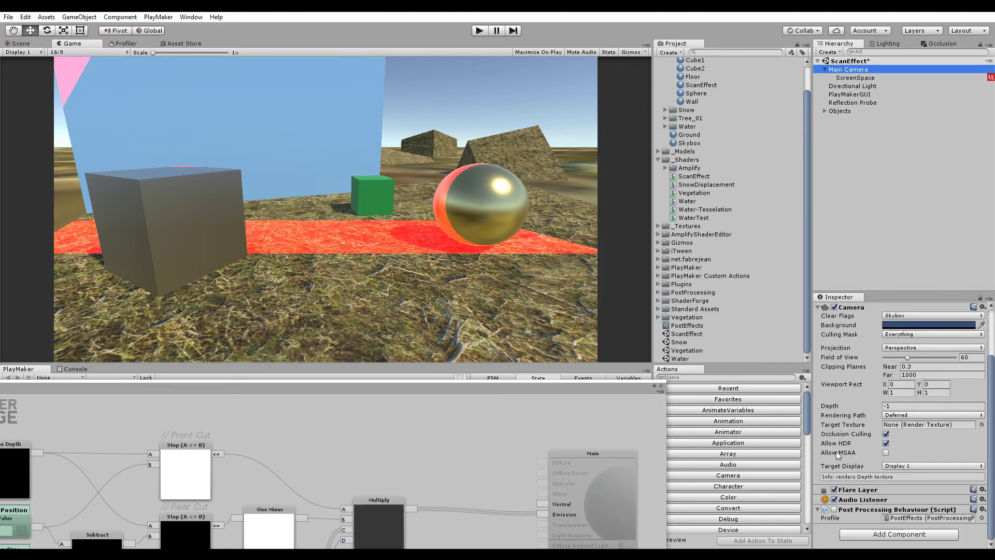
pyautogui.click(834, 510)
# Preview the glow by raising the ScanEffect material's Scan Strength to 4.71, and reset it to 1.
pyautogui.click(701, 85)
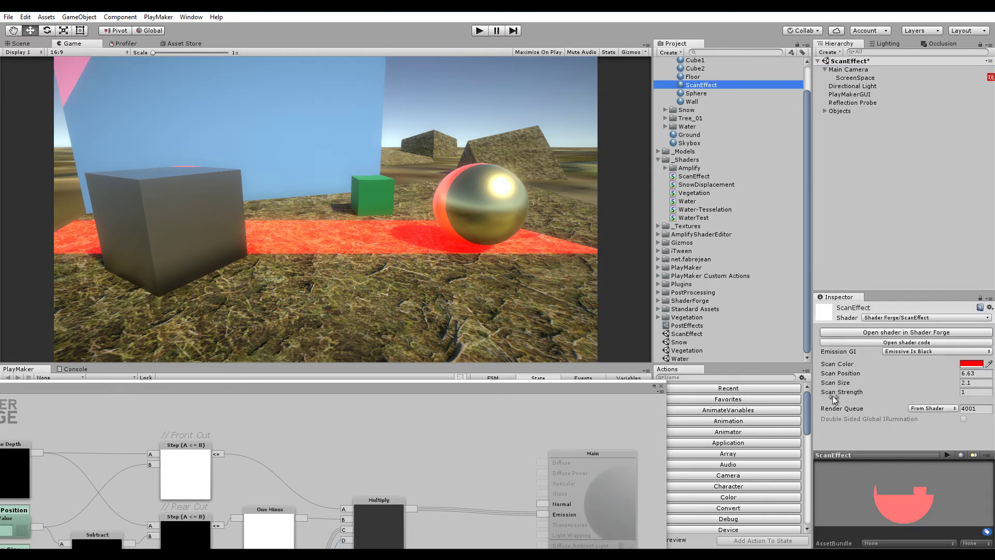
pyautogui.moveTo(838, 391)
pyautogui.mouseDown()
pyautogui.moveTo(872, 381)
pyautogui.moveTo(858, 392)
pyautogui.moveTo(739, 391)
pyautogui.moveTo(840, 395)
pyautogui.mouseUp()
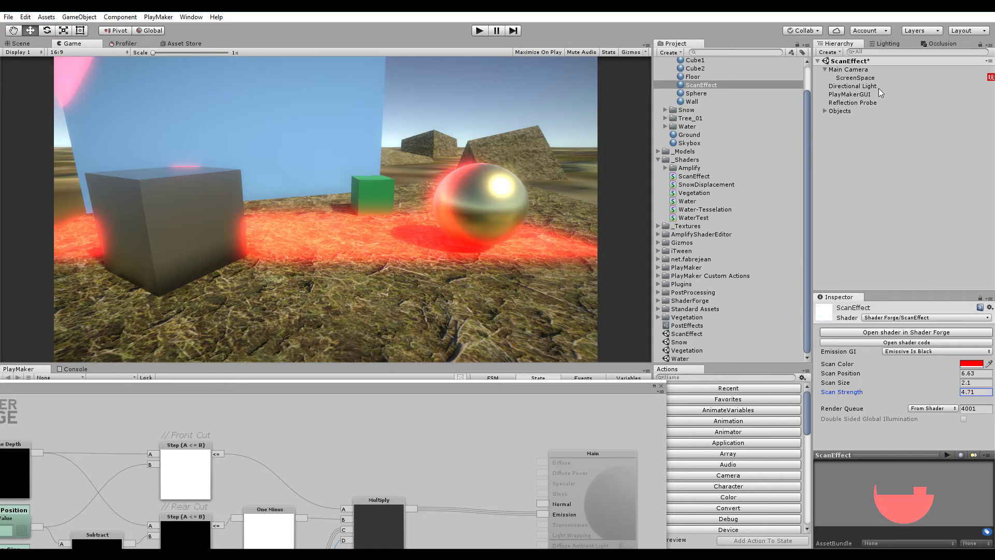
pyautogui.moveTo(876, 369); pyautogui.dragTo(837, 397)
pyautogui.click(974, 392)
pyautogui.write('1')
# Review the complete shader graph, focusing on the Scan Position and Scan Size property nodes.
pyautogui.moveTo(499, 386); pyautogui.dragTo(620, 134)
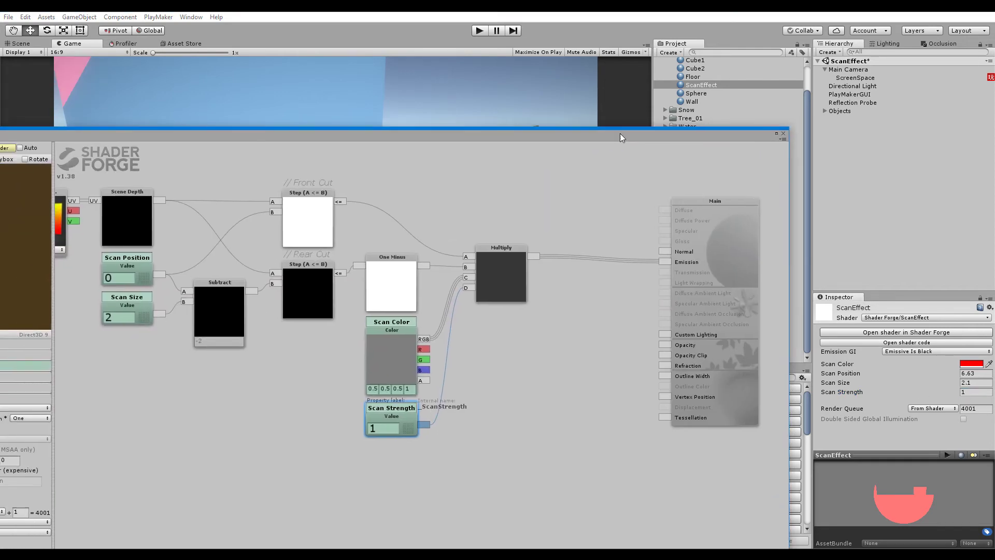
pyautogui.moveTo(416, 222); pyautogui.dragTo(547, 251)
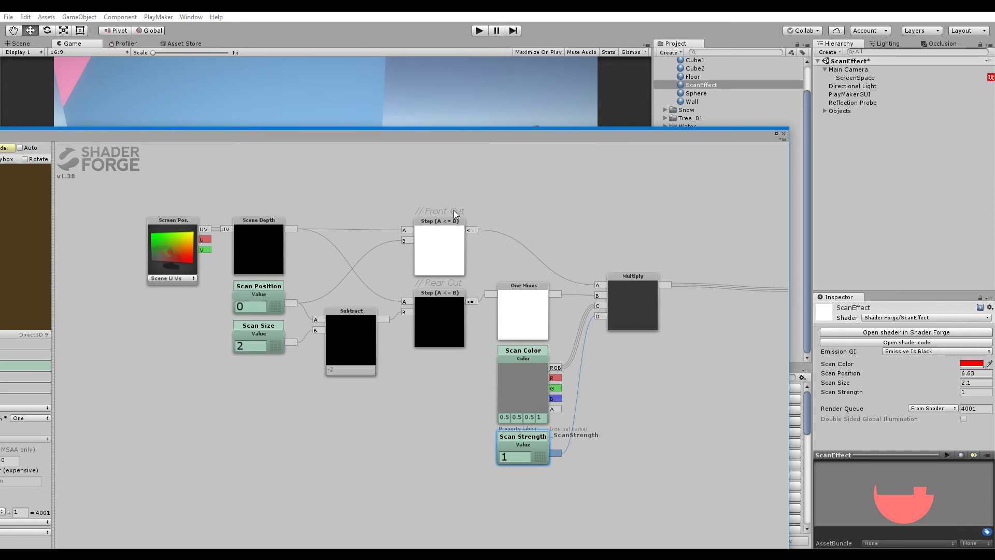
pyautogui.click(450, 195)
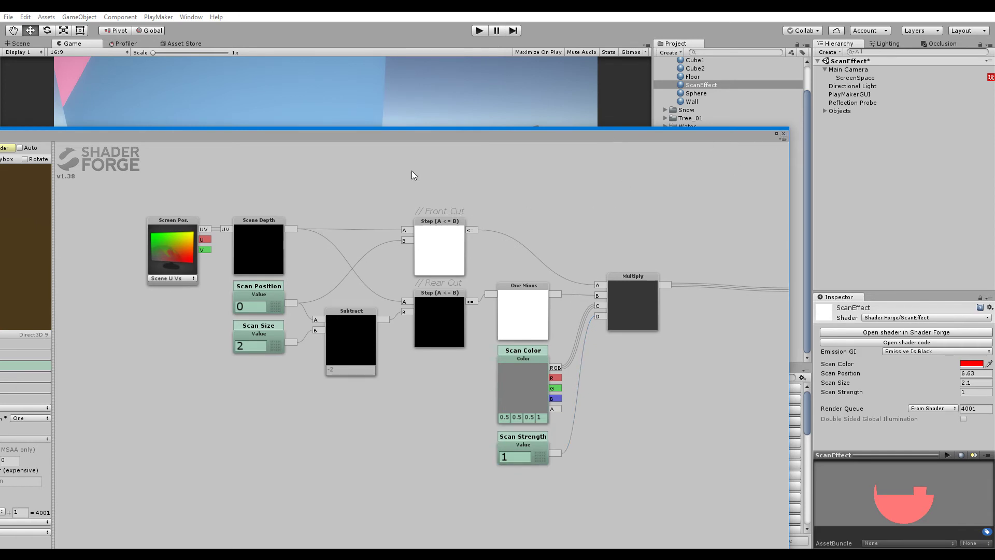
pyautogui.moveTo(409, 137); pyautogui.dragTo(574, 137)
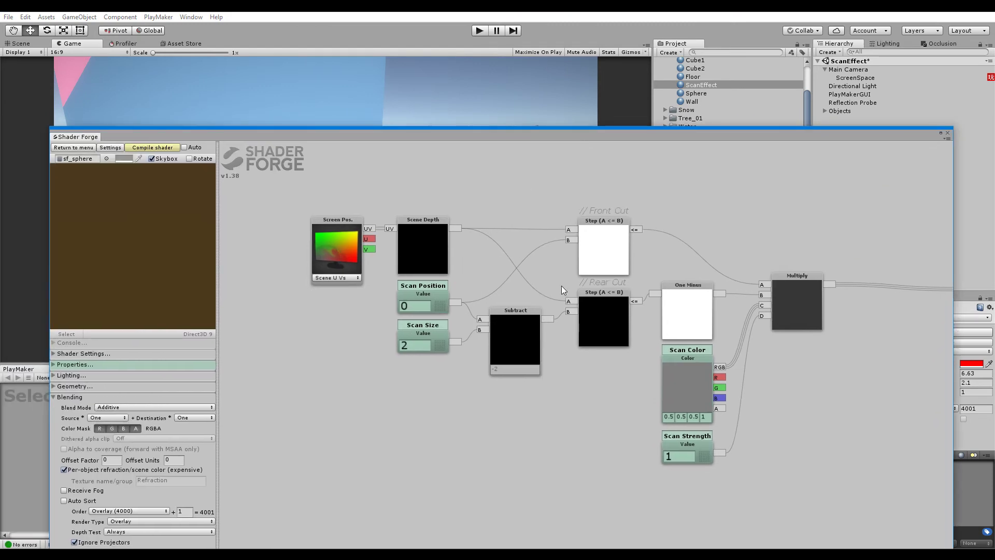
pyautogui.click(441, 303)
pyautogui.click(440, 299)
pyautogui.click(435, 334)
pyautogui.click(433, 300)
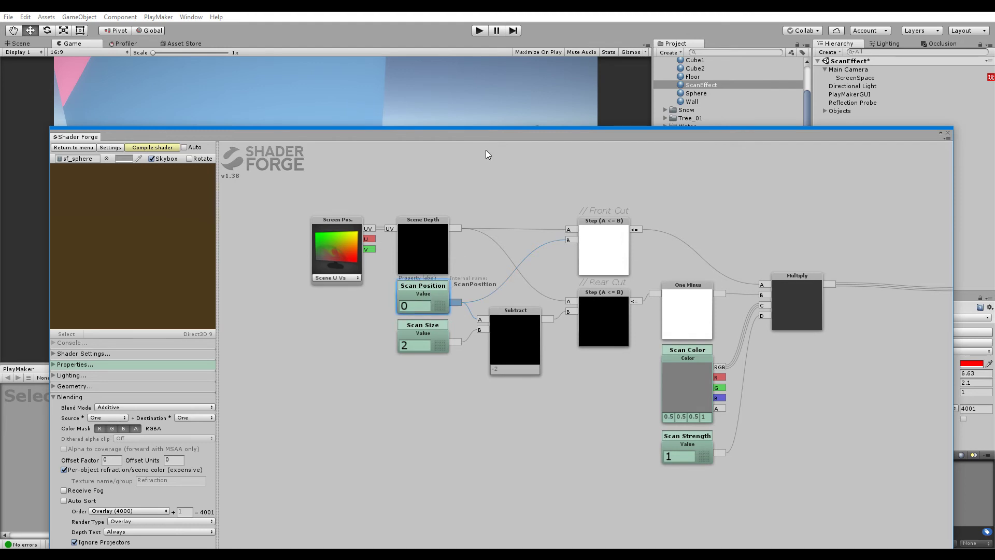
# Clear the shader editor out of the way, run the scene in Play mode to watch the scan band, and stop playback.
pyautogui.moveTo(489, 134); pyautogui.dragTo(321, 216)
pyautogui.click(856, 373)
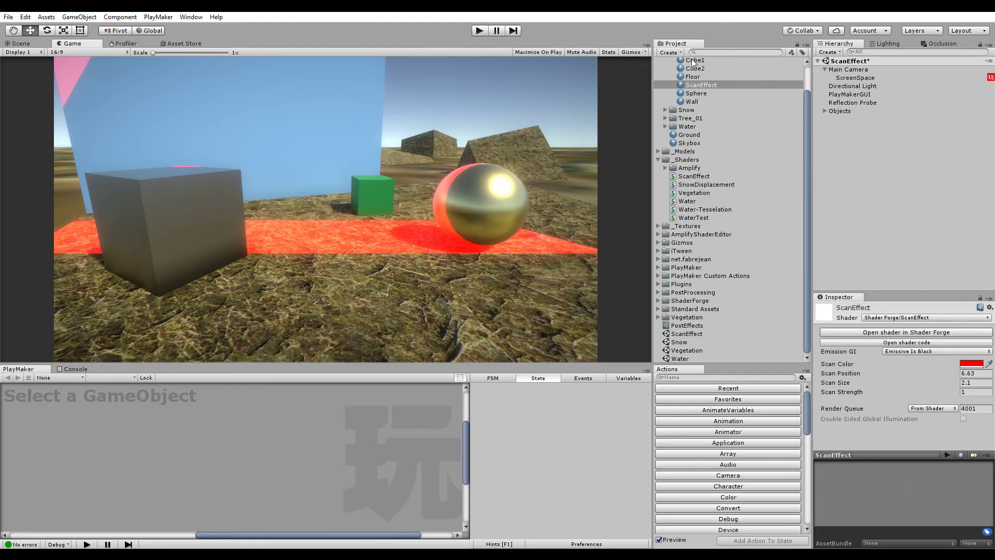
pyautogui.click(498, 31)
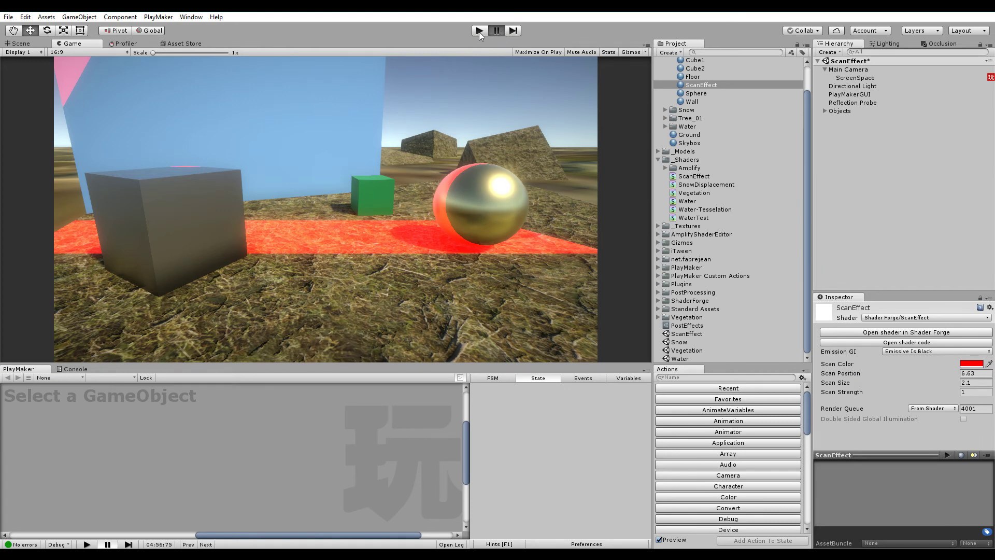
pyautogui.click(479, 31)
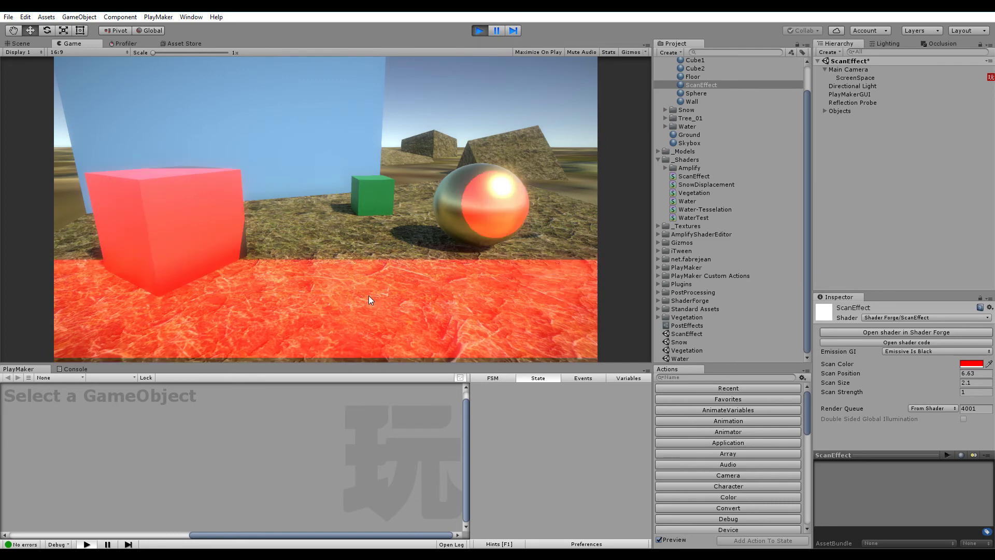
pyautogui.click(479, 29)
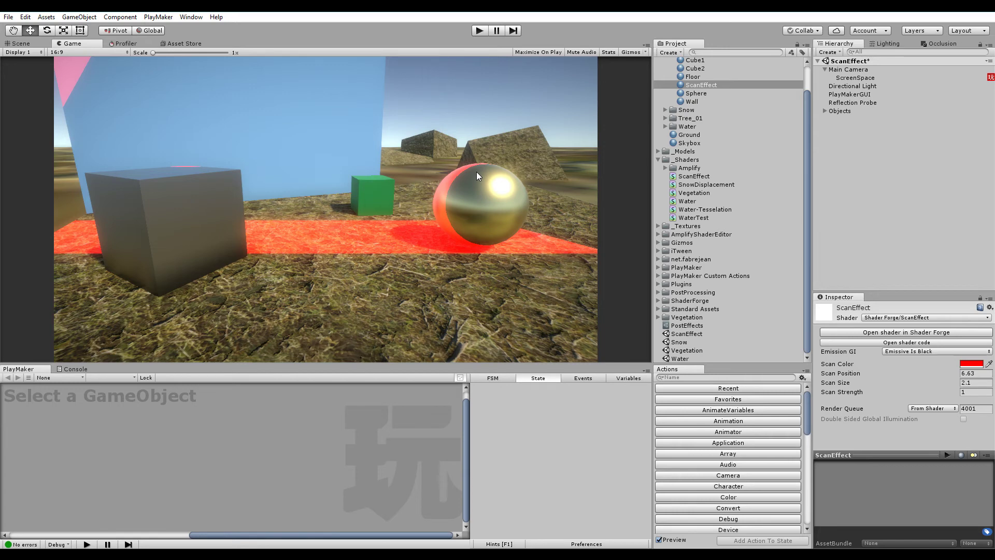
# Reopen the ScanEffect shader in Shader Forge to look over its node graph, and close the editor.
pyautogui.click(910, 333)
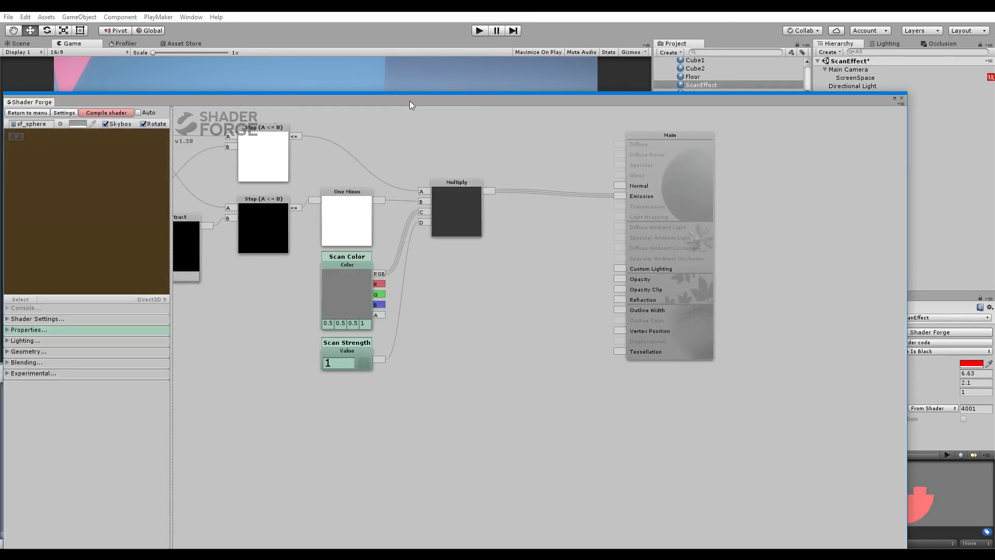
pyautogui.moveTo(431, 160); pyautogui.dragTo(694, 238)
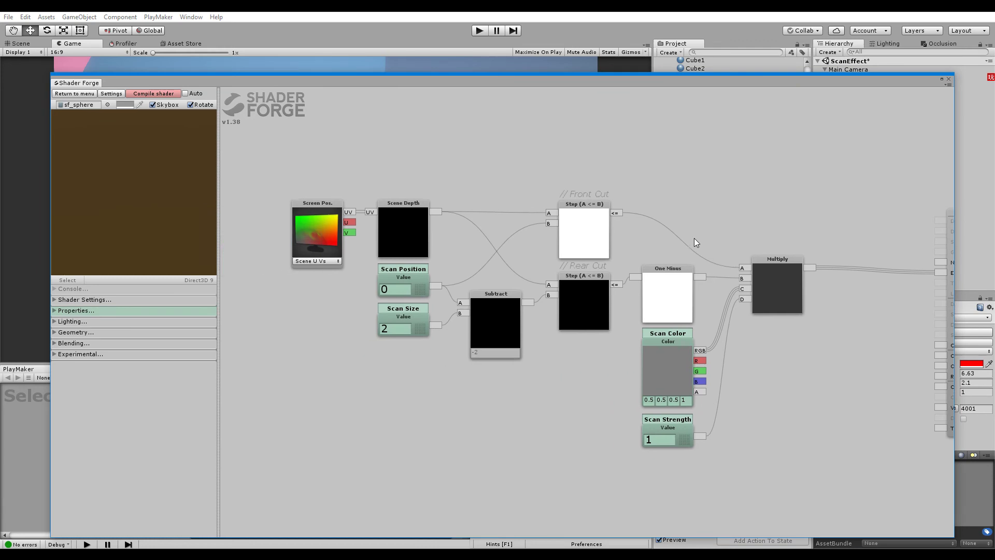
pyautogui.click(949, 79)
# Select the ScreenSpace object under Main Camera and display it in the Scene view.
pyautogui.click(857, 79)
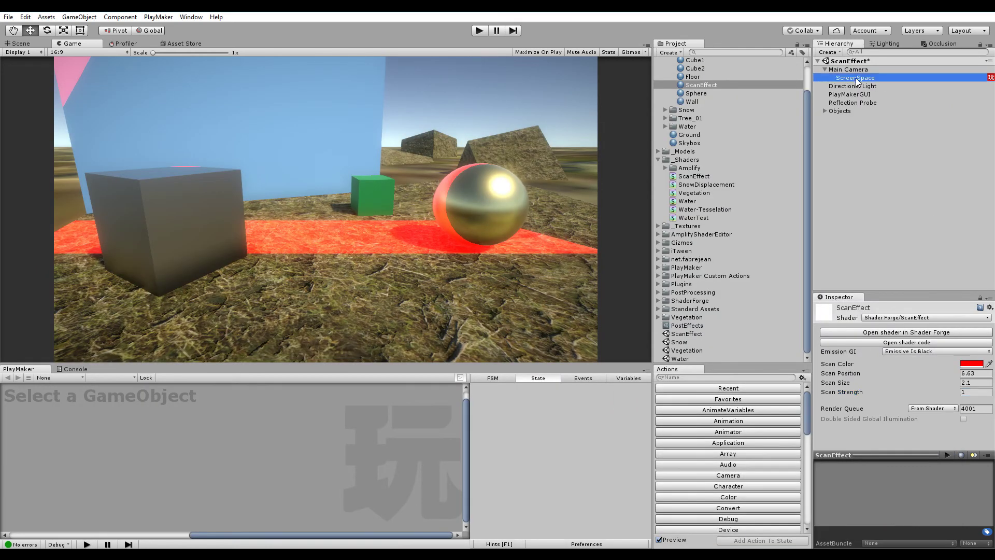
pyautogui.click(36, 45)
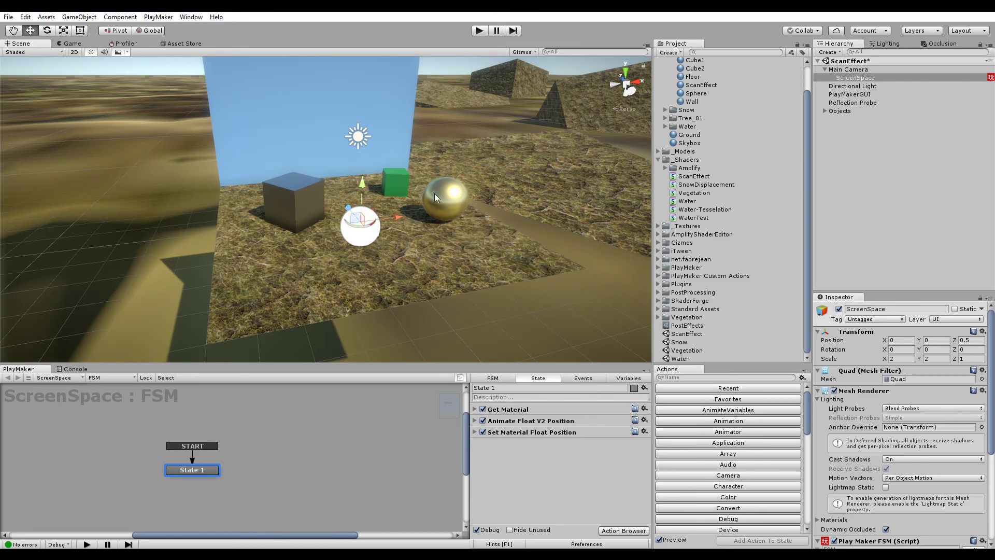
# Deactivate the Reflection Probe object in the scene.
pyautogui.scroll(6, 349, 207)
pyautogui.scroll(3, 379, 215)
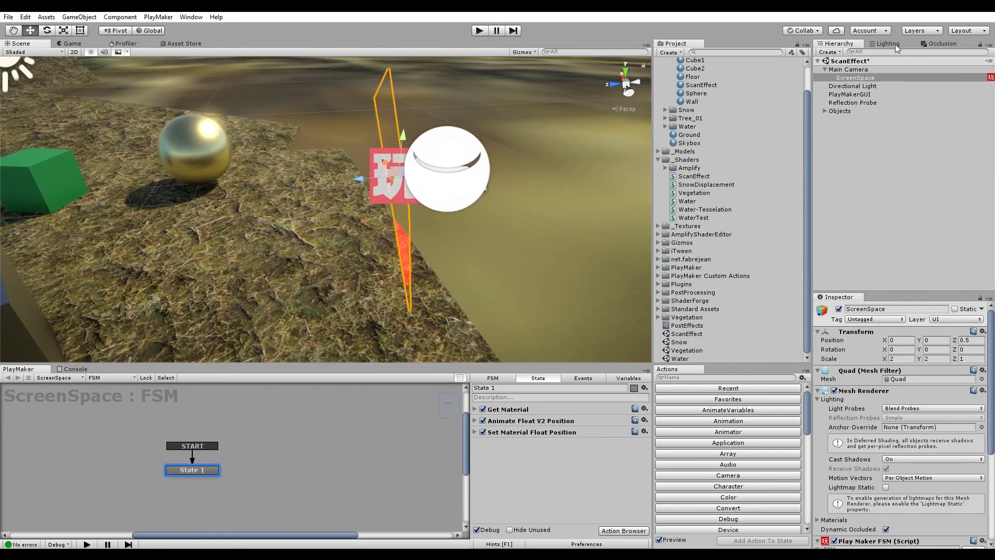
pyautogui.click(847, 70)
pyautogui.click(844, 103)
pyautogui.click(839, 309)
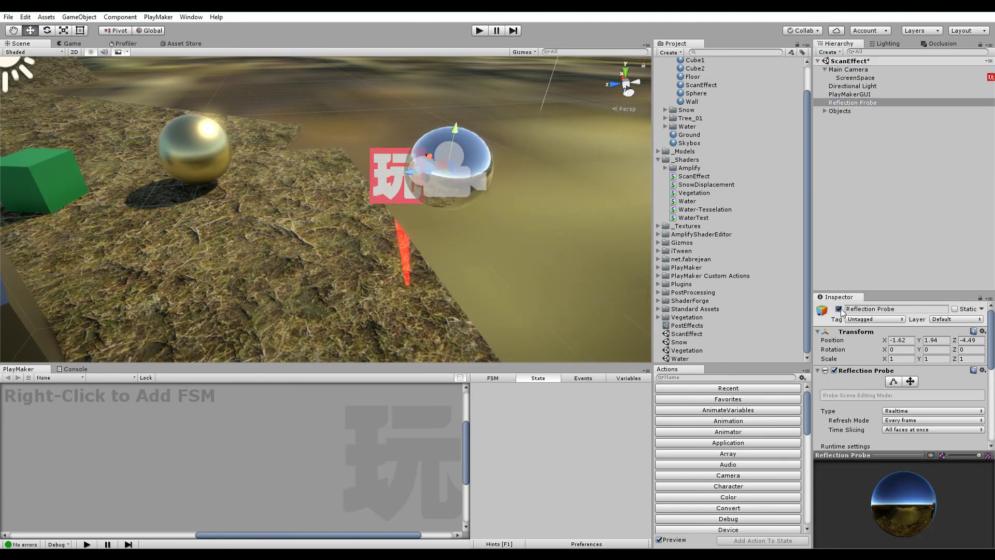
pyautogui.click(570, 154)
# Examine the Main Camera and its ScreenSpace child quad from several angles in the Scene view.
pyautogui.keyDown('alt'); pyautogui.moveTo(466, 146); pyautogui.dragTo(372, 179); pyautogui.keyUp('alt')
pyautogui.click(848, 70)
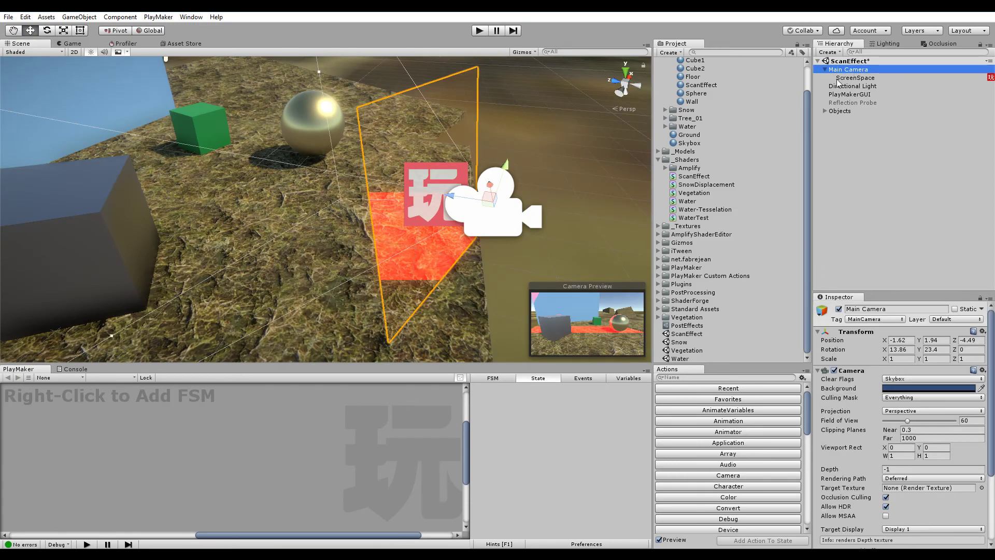
pyautogui.keyDown('alt'); pyautogui.moveTo(492, 208); pyautogui.dragTo(418, 186); pyautogui.keyUp('alt')
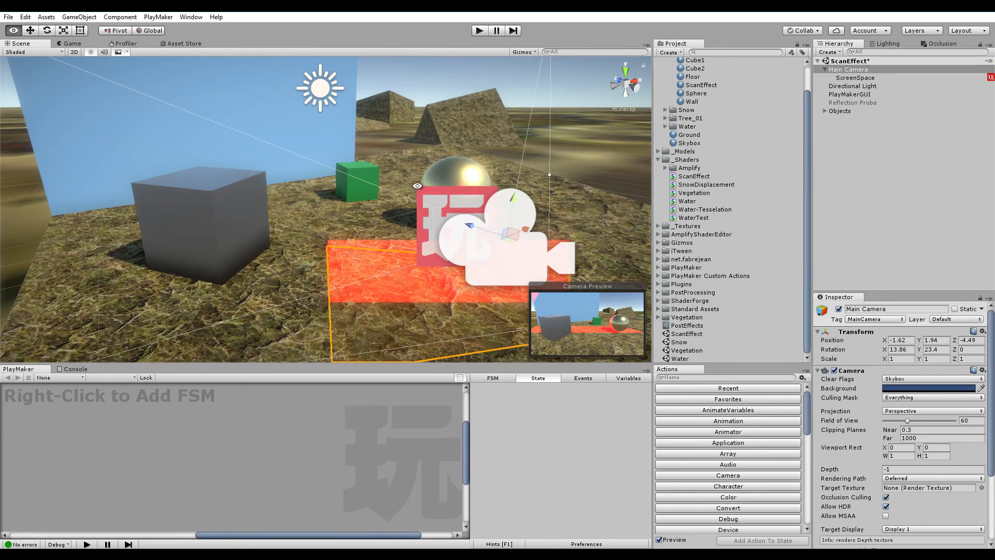
pyautogui.click(848, 79)
pyautogui.keyDown('alt'); pyautogui.moveTo(504, 227); pyautogui.dragTo(586, 282); pyautogui.keyUp('alt')
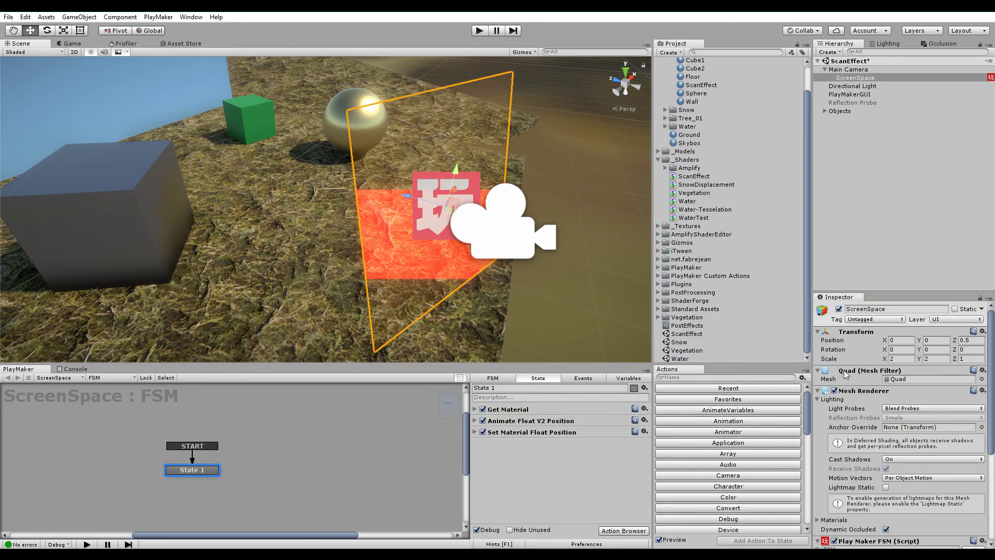
pyautogui.rightClick(914, 159)
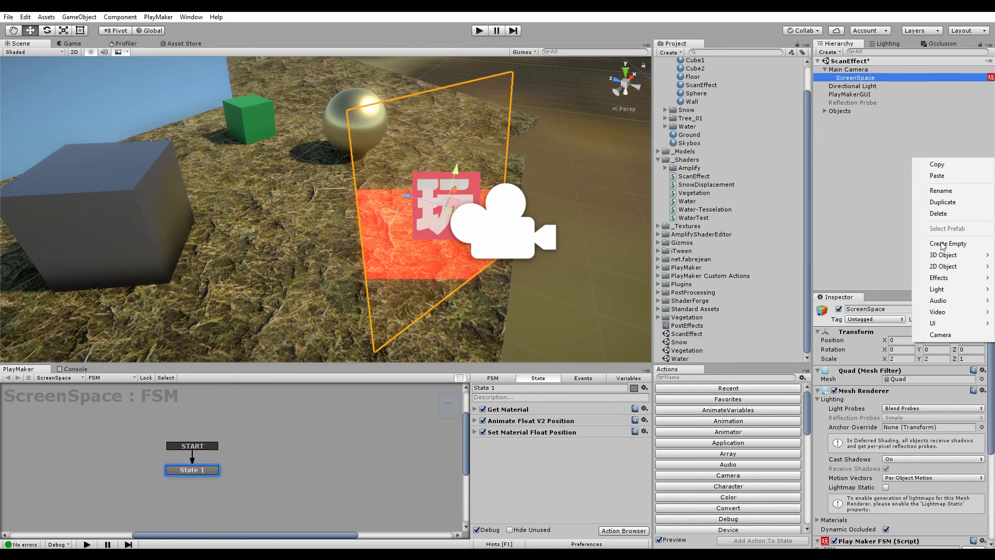
pyautogui.moveTo(944, 255)
pyautogui.click(850, 211)
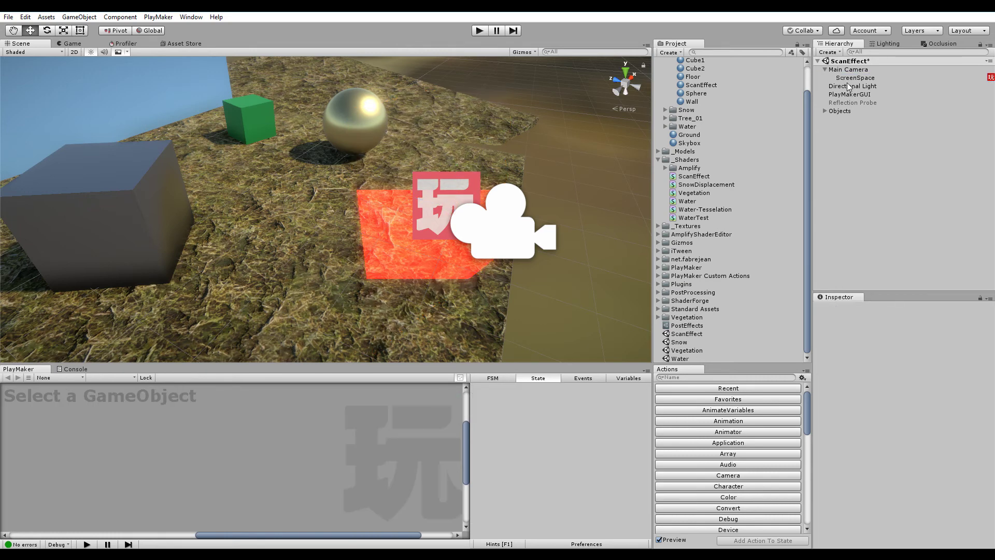
# Inspect how the ScreenSpace quad sits in front of the Main Camera, viewing both from different sides, and clear the selection.
pyautogui.click(850, 78)
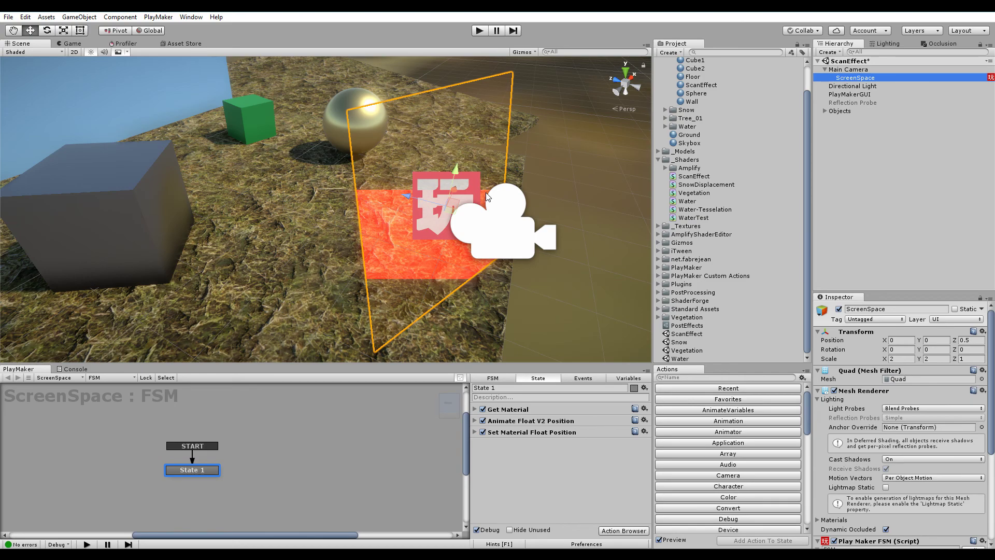
pyautogui.click(848, 71)
pyautogui.keyDown('alt'); pyautogui.moveTo(487, 218); pyautogui.dragTo(399, 231); pyautogui.keyUp('alt')
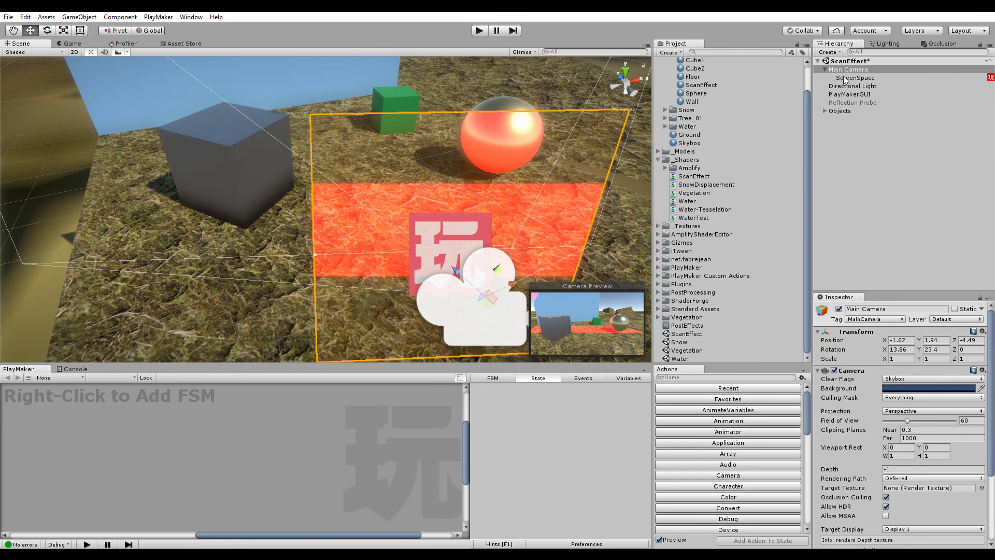
pyautogui.keyDown('alt'); pyautogui.moveTo(462, 225); pyautogui.dragTo(307, 199); pyautogui.keyUp('alt')
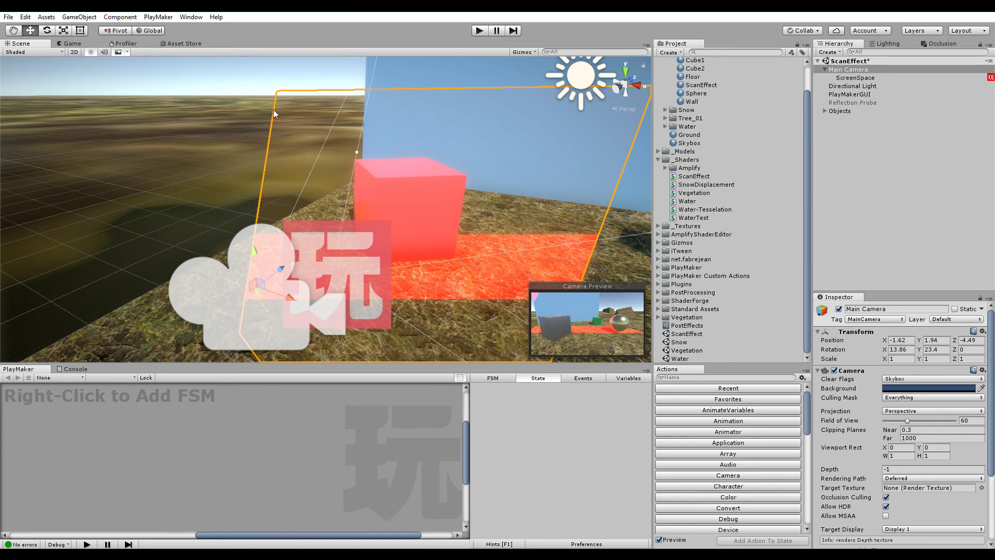
pyautogui.click(855, 78)
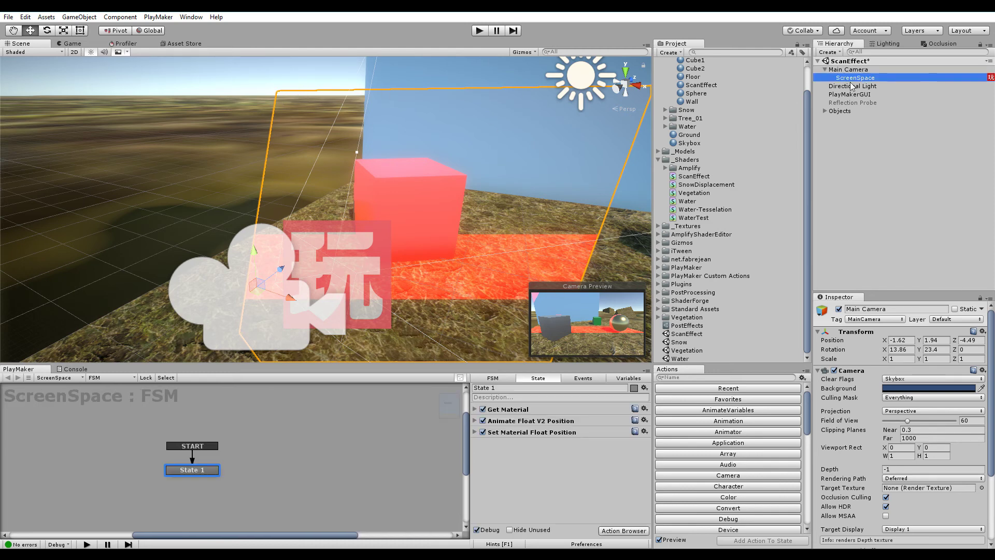
pyautogui.click(824, 193)
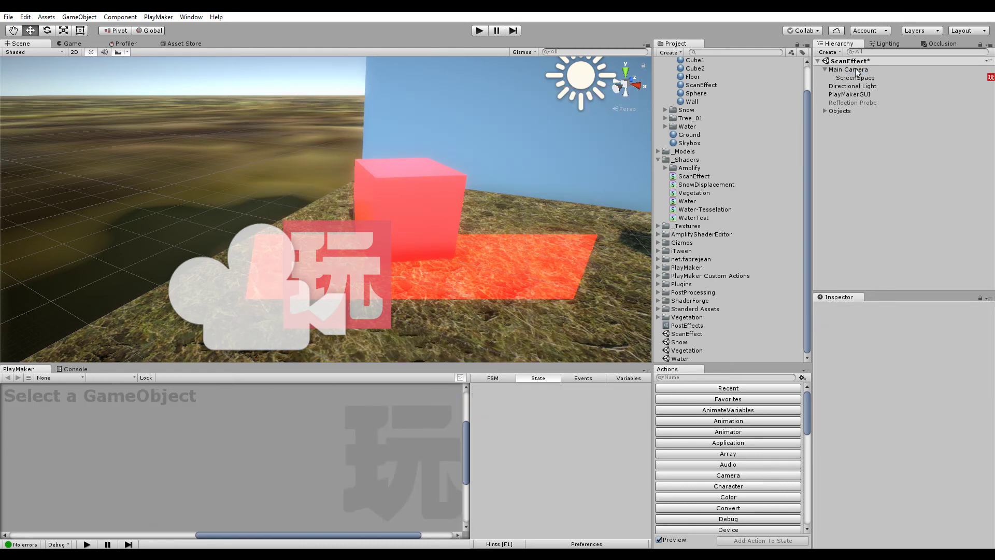
# Open the ScanEffect material's shader in Shader Forge and inspect the Screen Pos. node feeding Scene Depth.
pyautogui.click(700, 85)
pyautogui.click(878, 331)
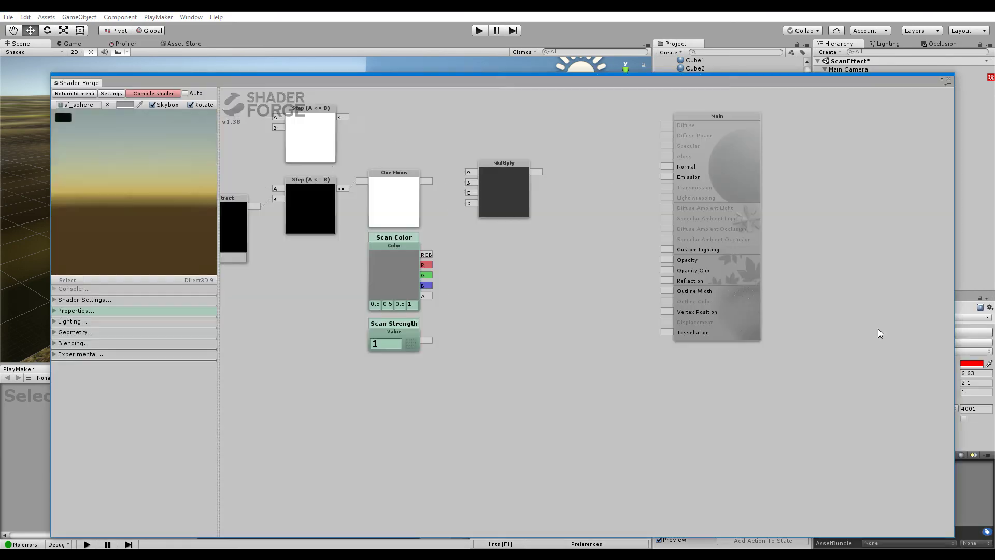
pyautogui.moveTo(507, 234); pyautogui.dragTo(538, 238, button='middle')
pyautogui.click(429, 213)
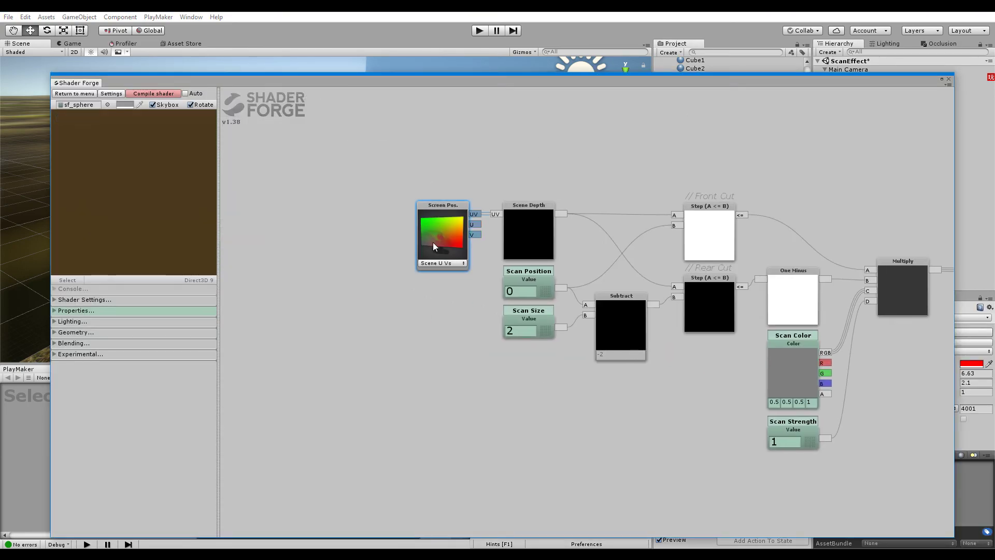
# Move the shader editor out of the way and show the scan effect in the Game view.
pyautogui.moveTo(364, 77); pyautogui.dragTo(224, 386)
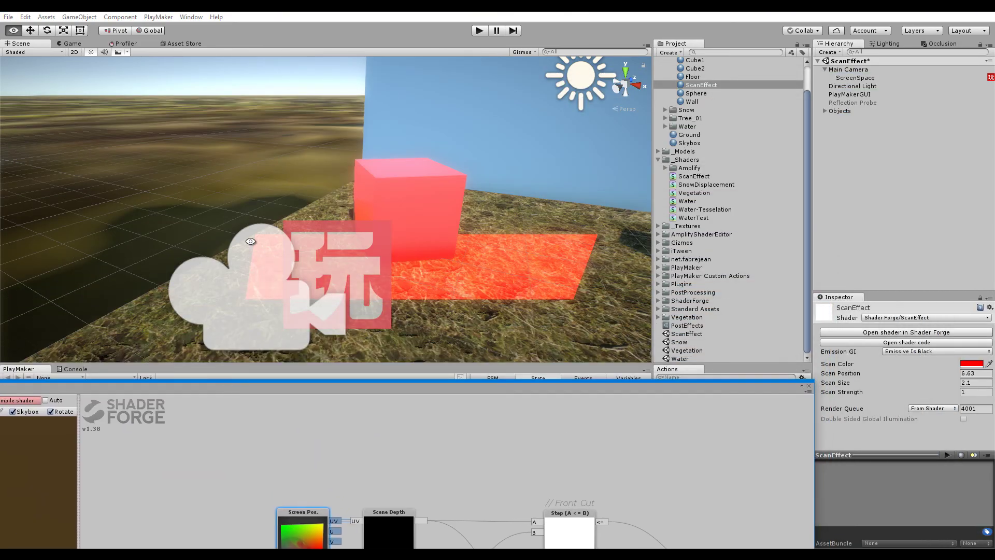
pyautogui.keyDown('alt'); pyautogui.moveTo(250, 242); pyautogui.dragTo(434, 251); pyautogui.keyUp('alt')
pyautogui.click(73, 43)
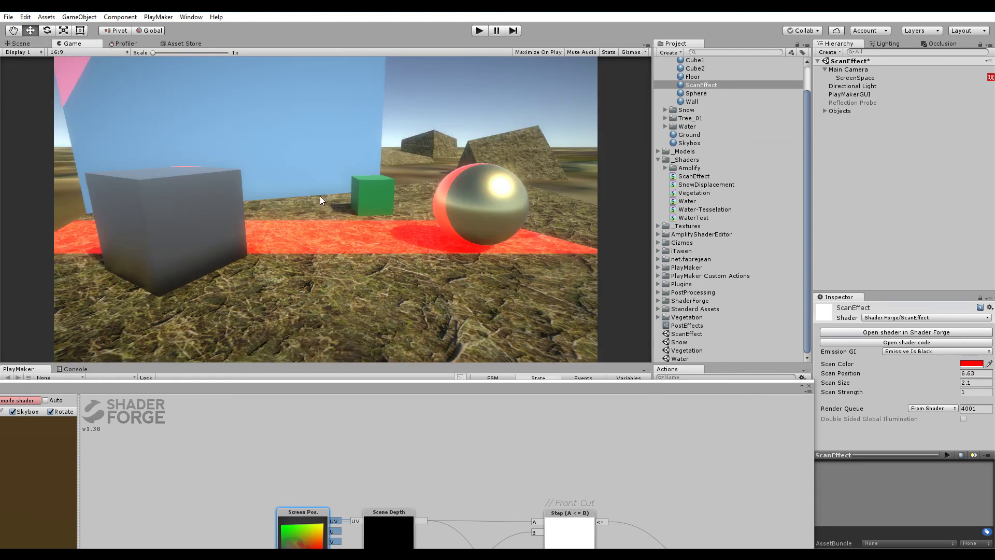
# Try an X scale of 1.41 on the ScreenSpace quad and set it back to 2.
pyautogui.click(856, 78)
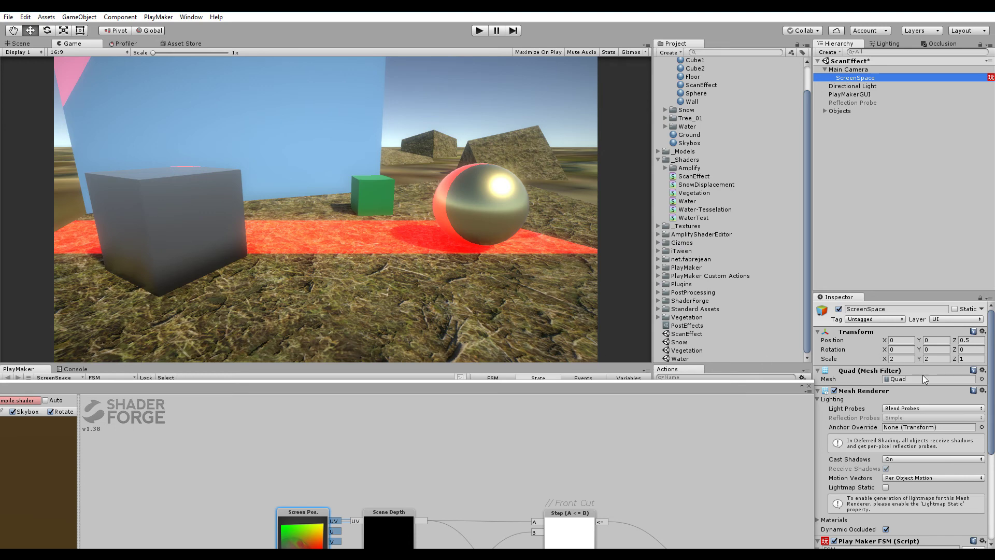
pyautogui.moveTo(885, 359)
pyautogui.mouseDown()
pyautogui.moveTo(849, 361)
pyautogui.moveTo(904, 359)
pyautogui.mouseUp()
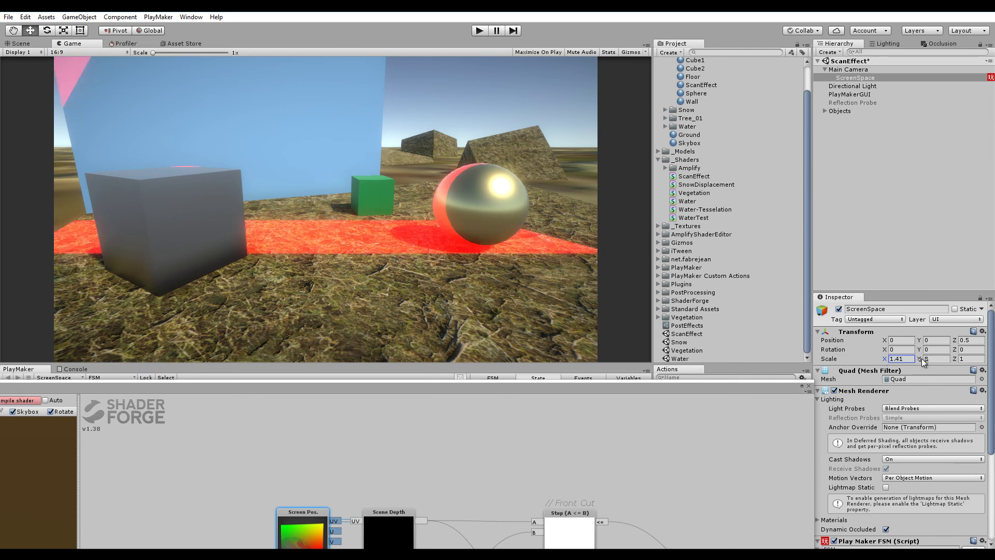
pyautogui.click(907, 359)
pyautogui.write('2')
pyautogui.click(875, 180)
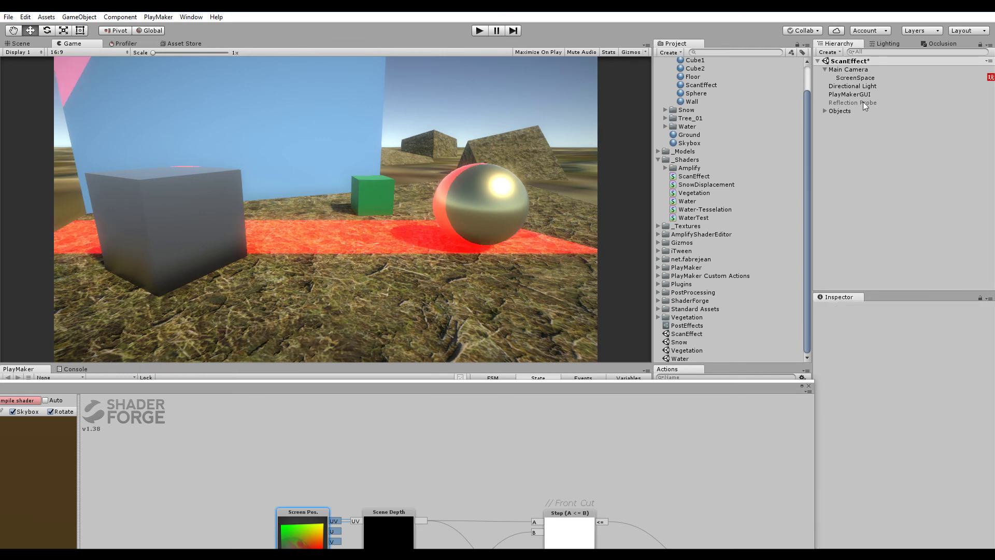
# Bring the shader editor back into view to review the node graph around Scan Position, and close the editor.
pyautogui.click(851, 70)
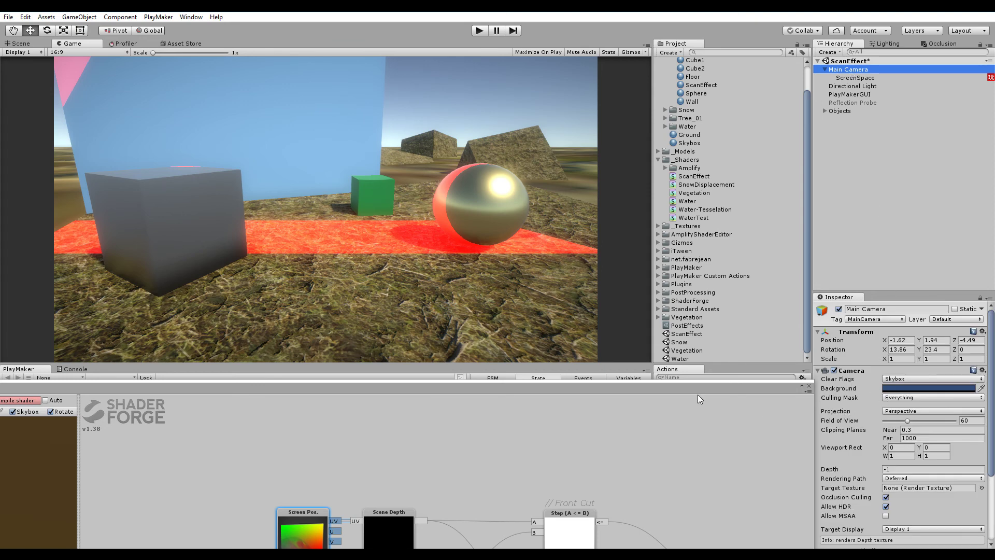
pyautogui.moveTo(697, 398); pyautogui.dragTo(807, 85)
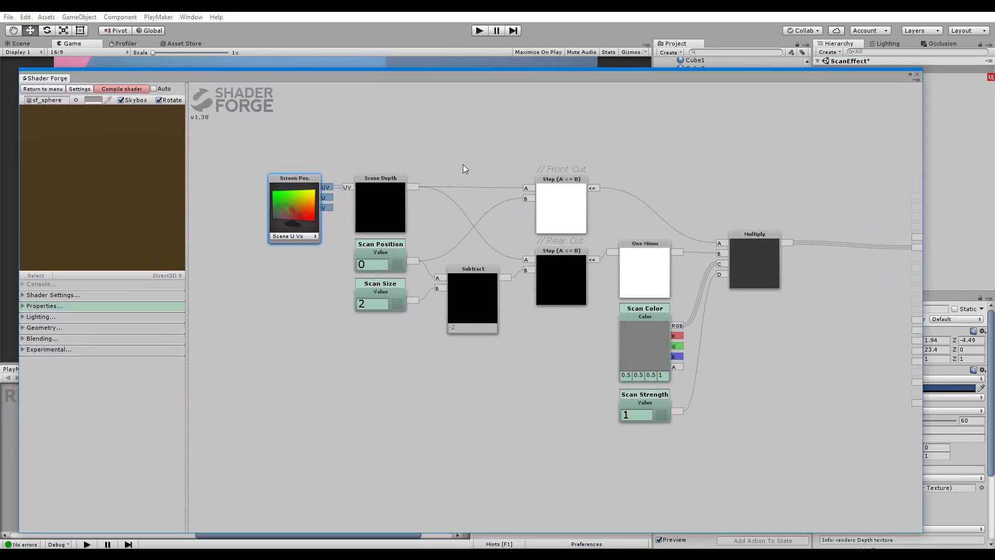
pyautogui.moveTo(462, 164); pyautogui.dragTo(422, 172)
pyautogui.click(301, 251)
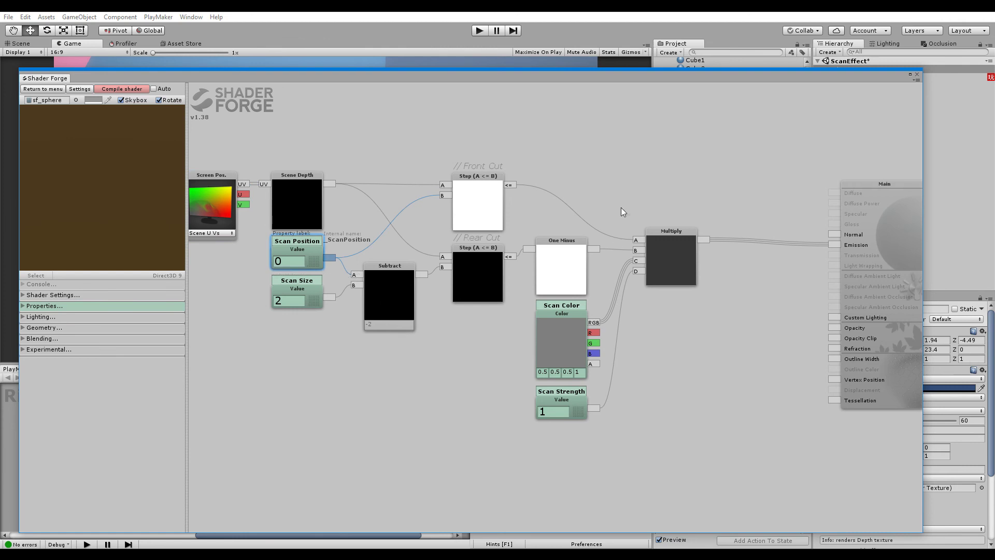
pyautogui.click(686, 186)
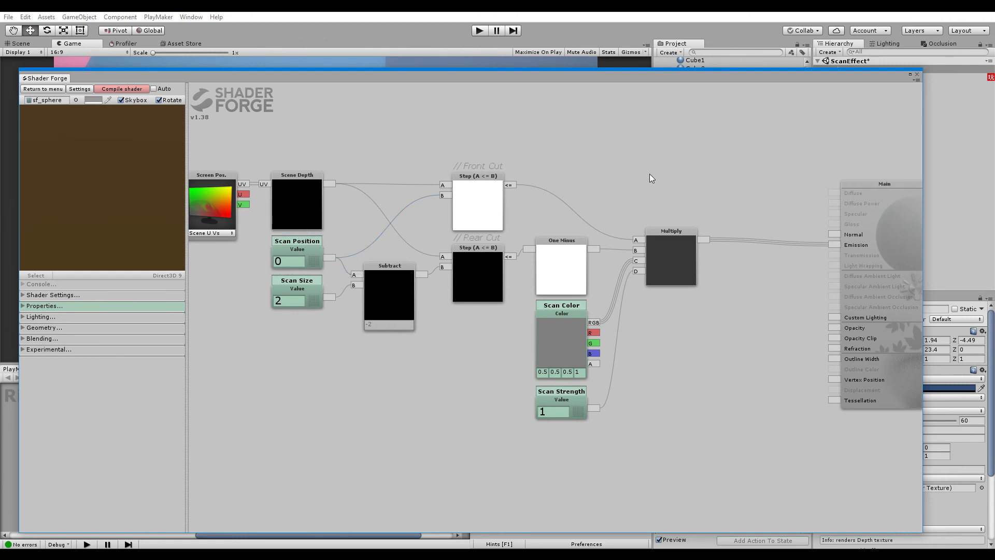
pyautogui.click(915, 74)
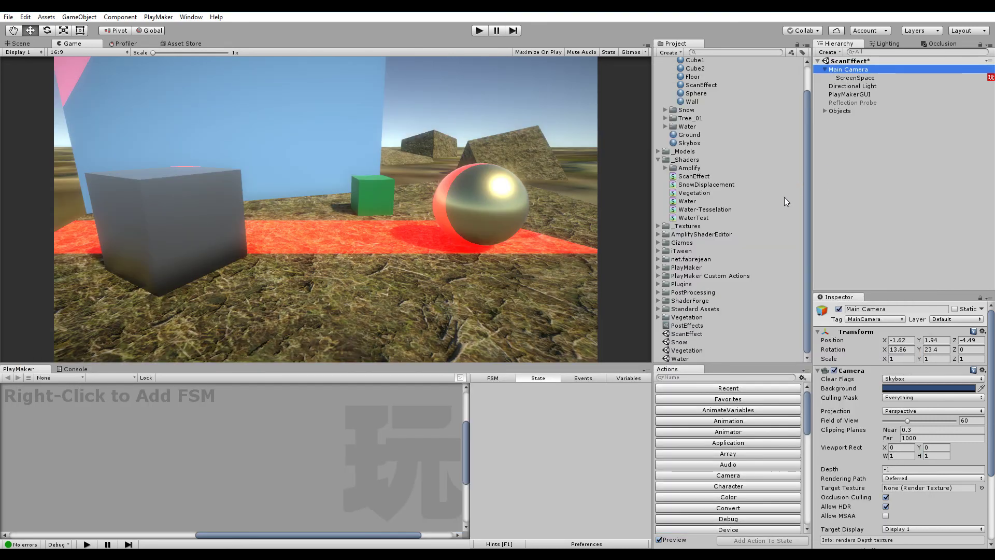
pyautogui.click(844, 193)
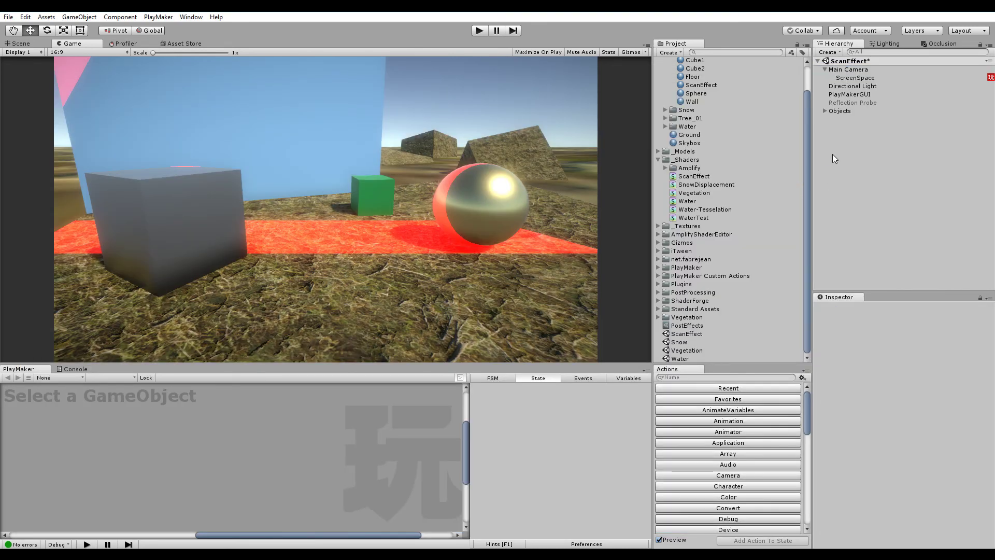
# Reopen the ScanEffect material's shader in Shader Forge and position the editor so the graph and Game view can be compared.
pyautogui.click(711, 85)
pyautogui.click(856, 330)
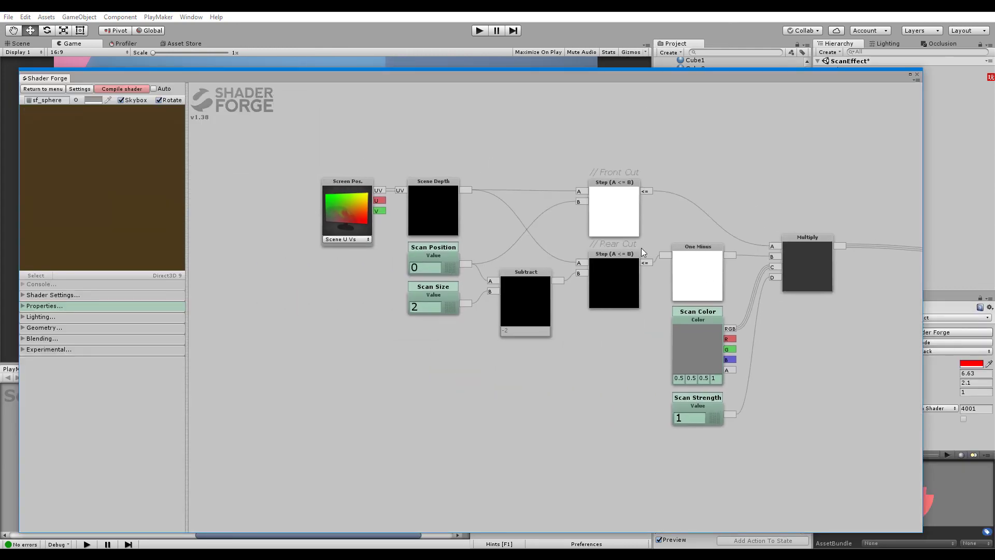
pyautogui.moveTo(678, 223); pyautogui.dragTo(537, 184, button='middle')
pyautogui.moveTo(556, 76); pyautogui.dragTo(475, 340)
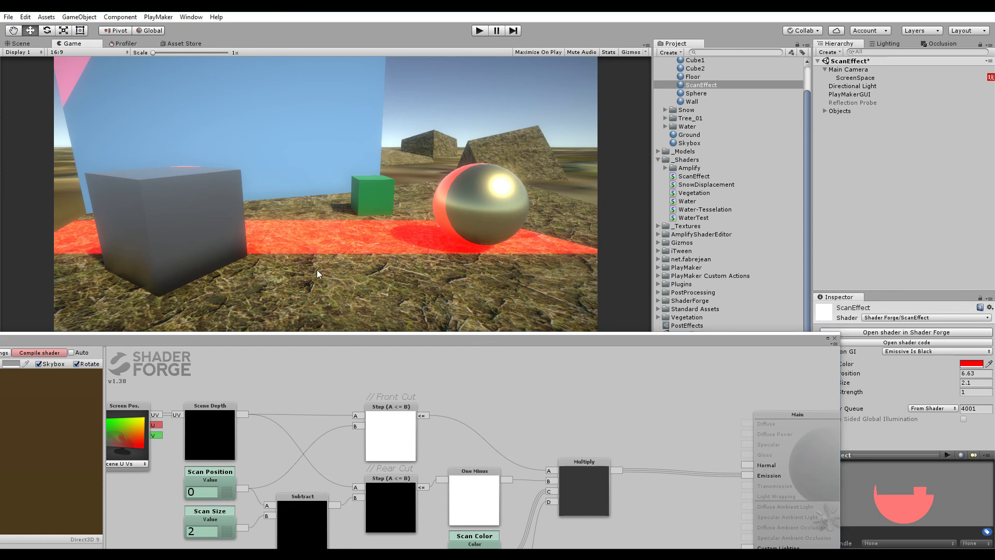
# Review the graph from the Front Cut and Rear Cut nodes to the Main node, and close the shader editor.
pyautogui.moveTo(400, 337); pyautogui.dragTo(465, 44)
pyautogui.moveTo(371, 164); pyautogui.dragTo(421, 208, button='middle')
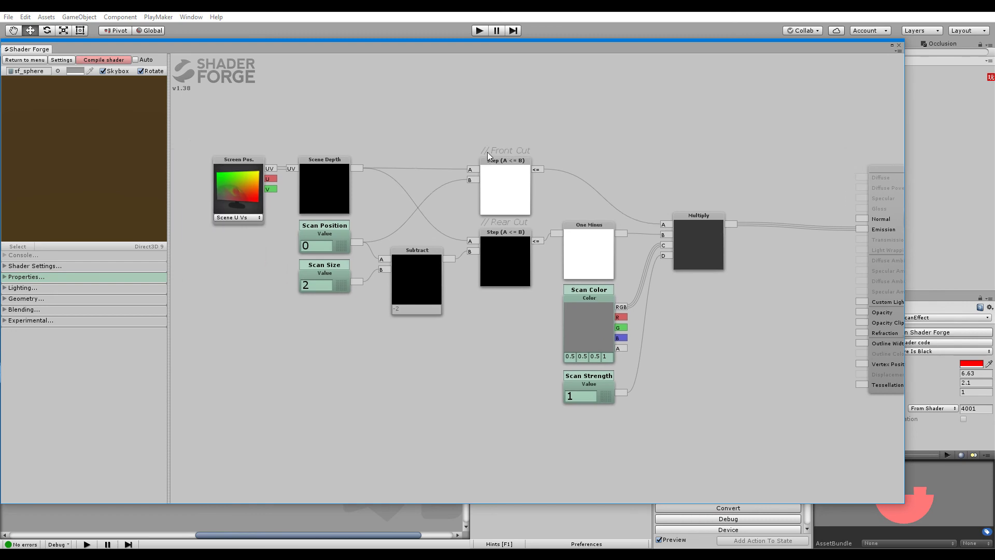
pyautogui.moveTo(553, 52); pyautogui.dragTo(571, 66)
pyautogui.moveTo(818, 142); pyautogui.dragTo(813, 144, button='middle')
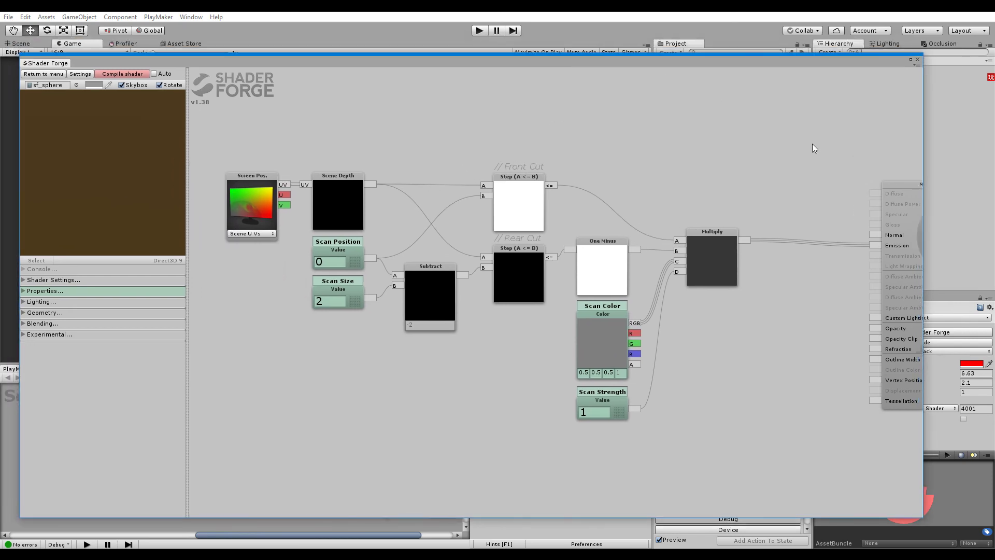
pyautogui.click(917, 59)
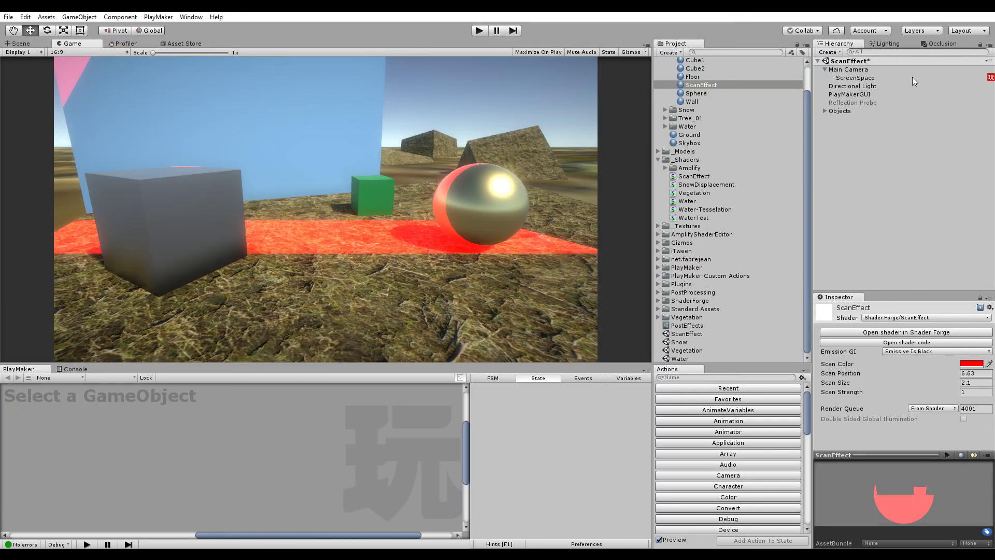
pyautogui.click(875, 192)
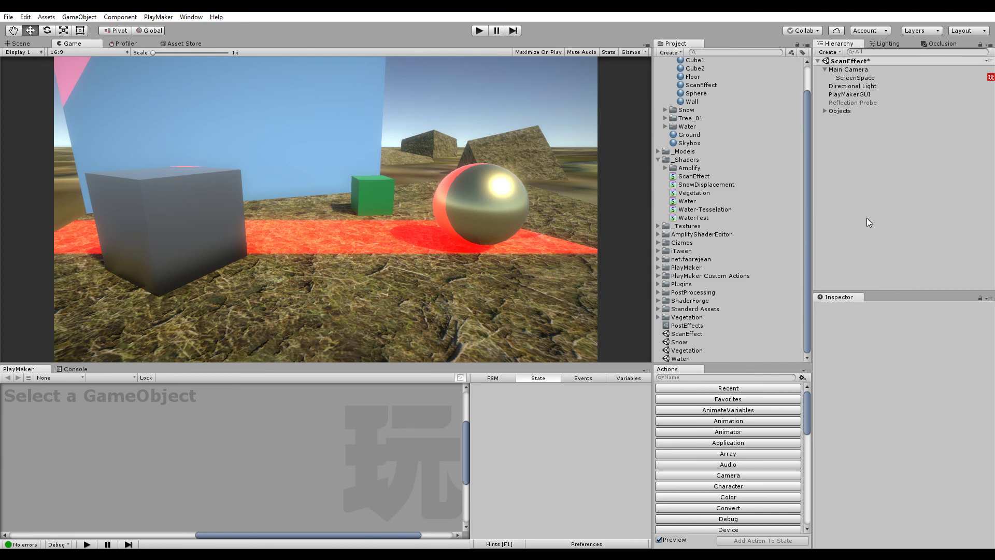